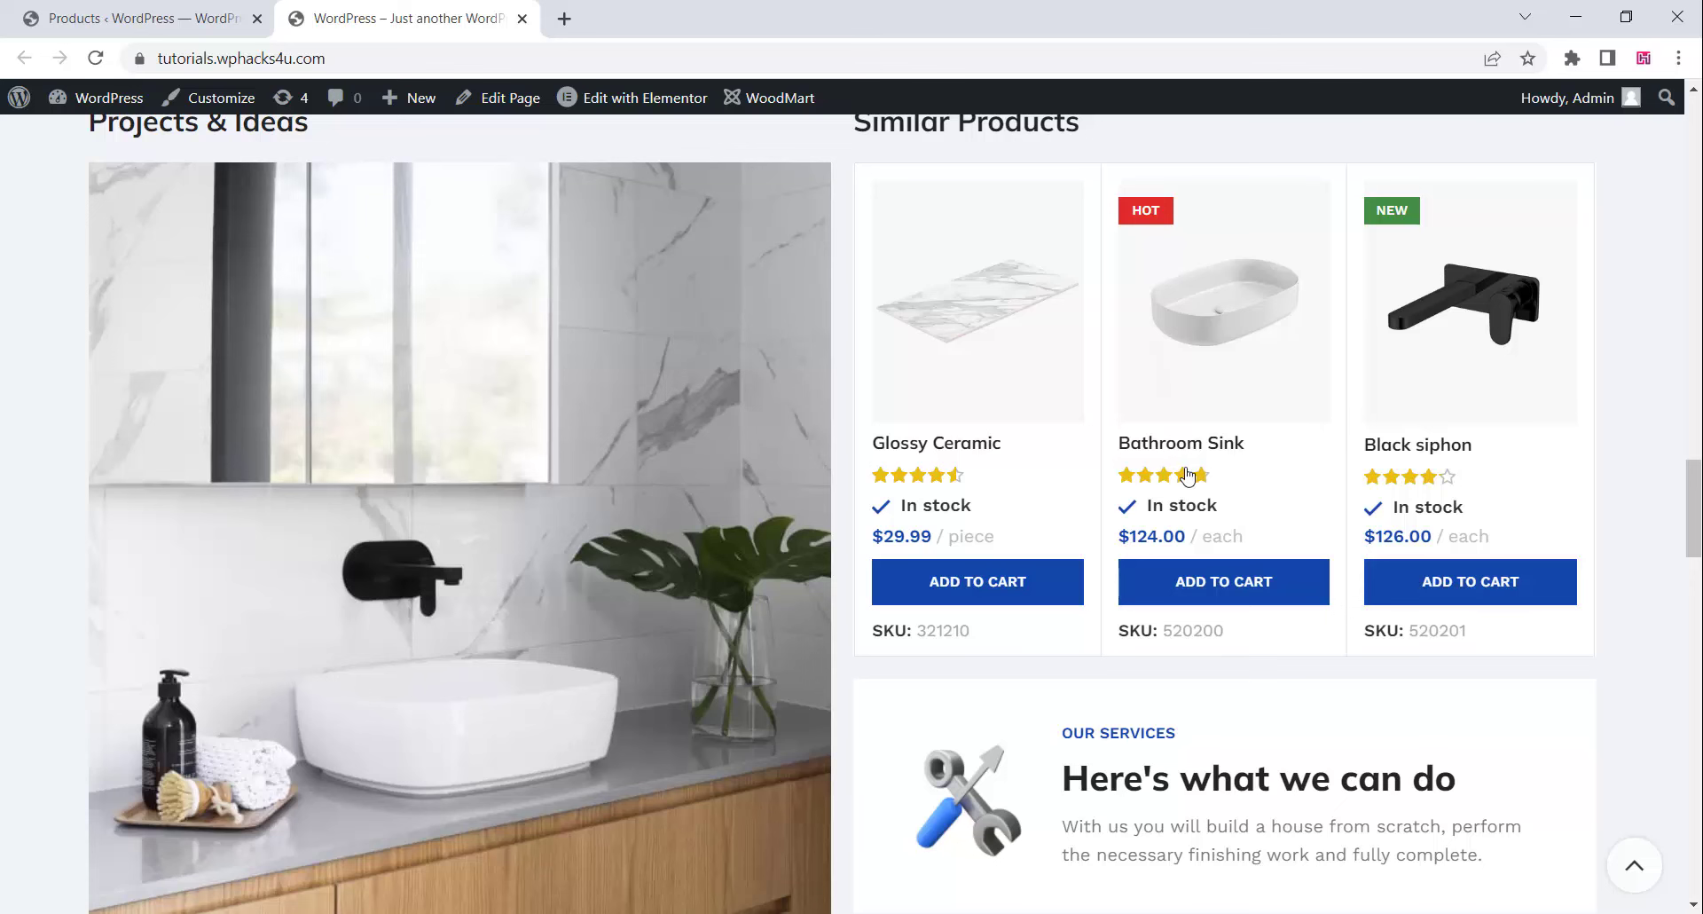
# - Browse the storefront's product listings and open the 7-1/4-Inch Circular Saw product page
pyautogui.scroll(-2, 1163, 479)
pyautogui.scroll(-10, 1164, 480)
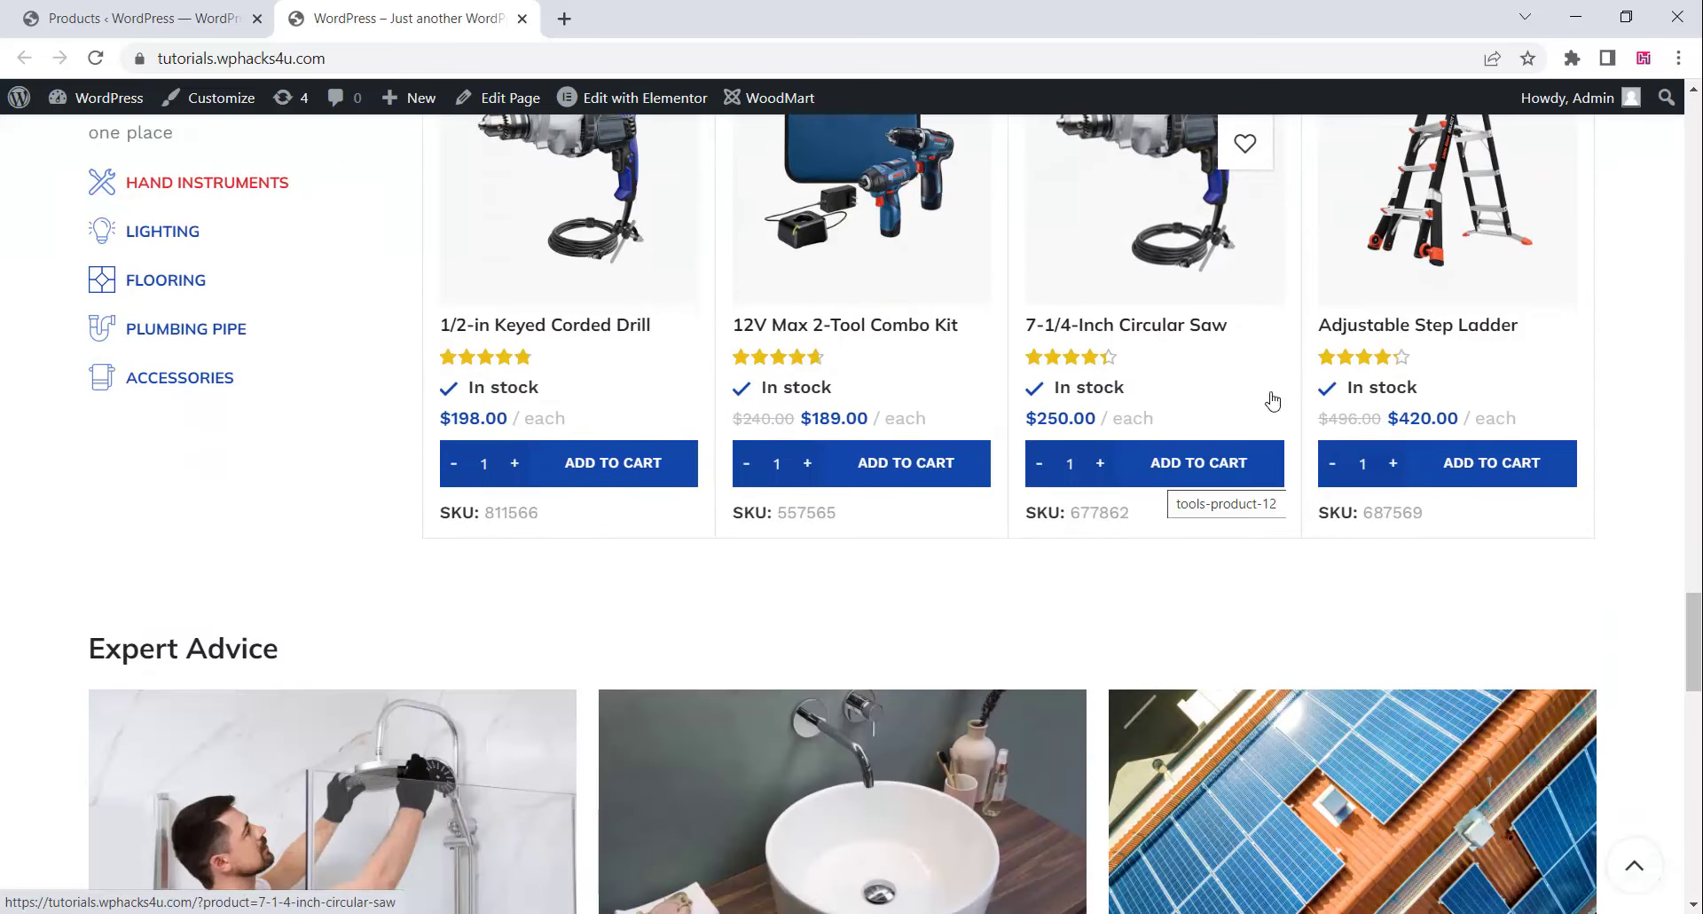
pyautogui.scroll(-7, 1061, 400)
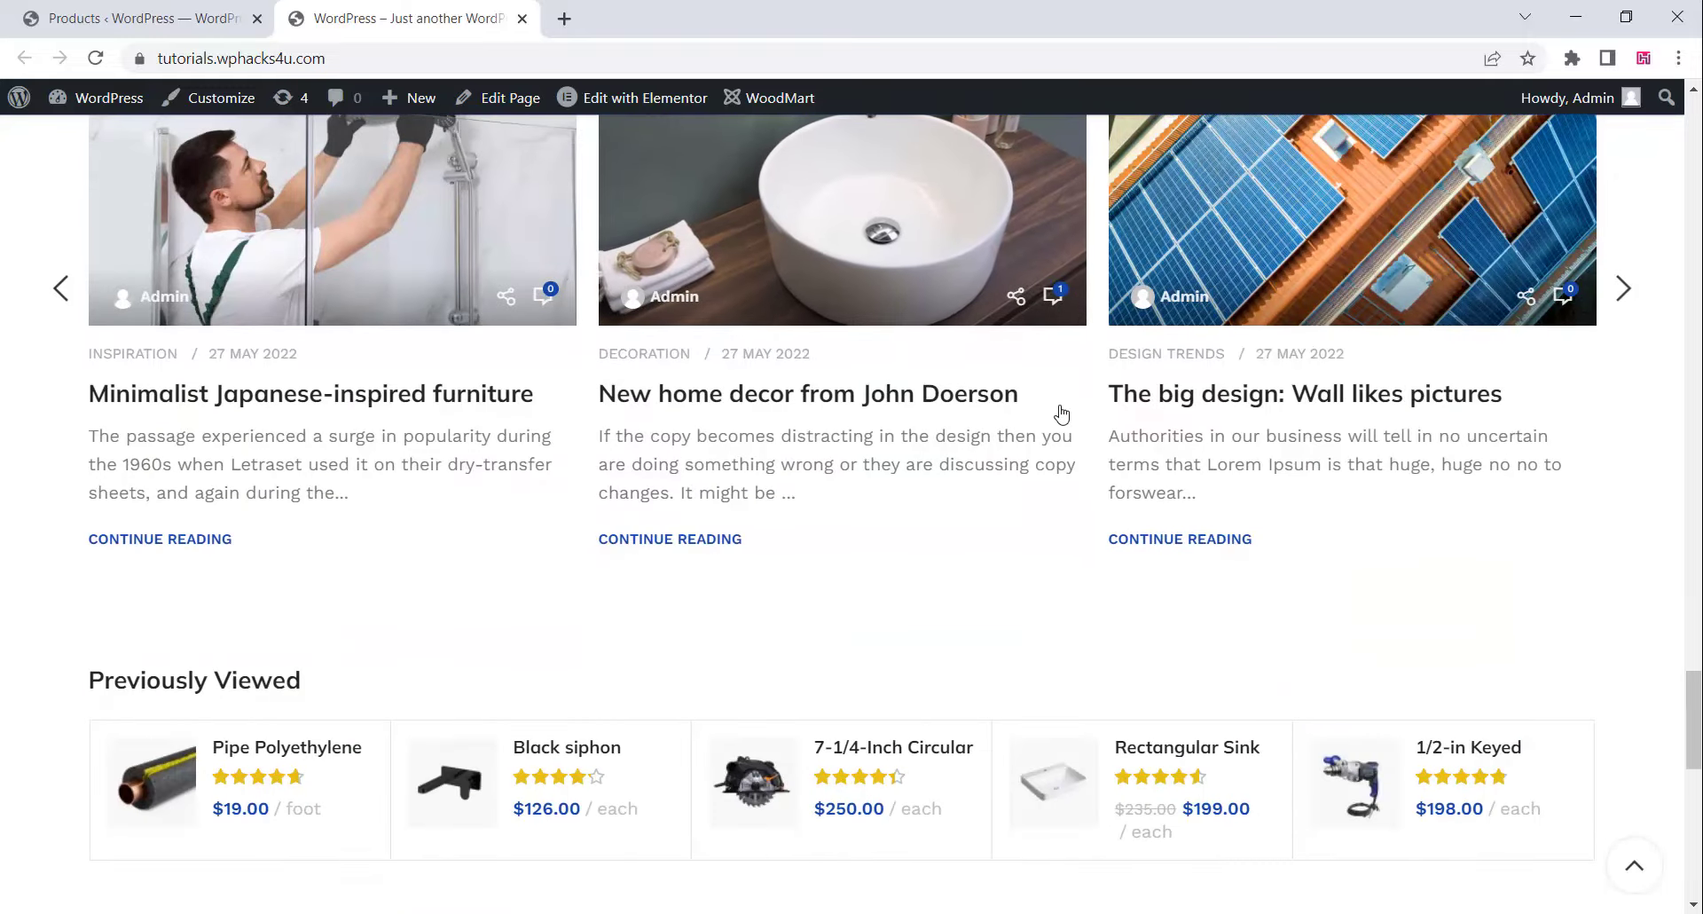
pyautogui.scroll(9, 1061, 413)
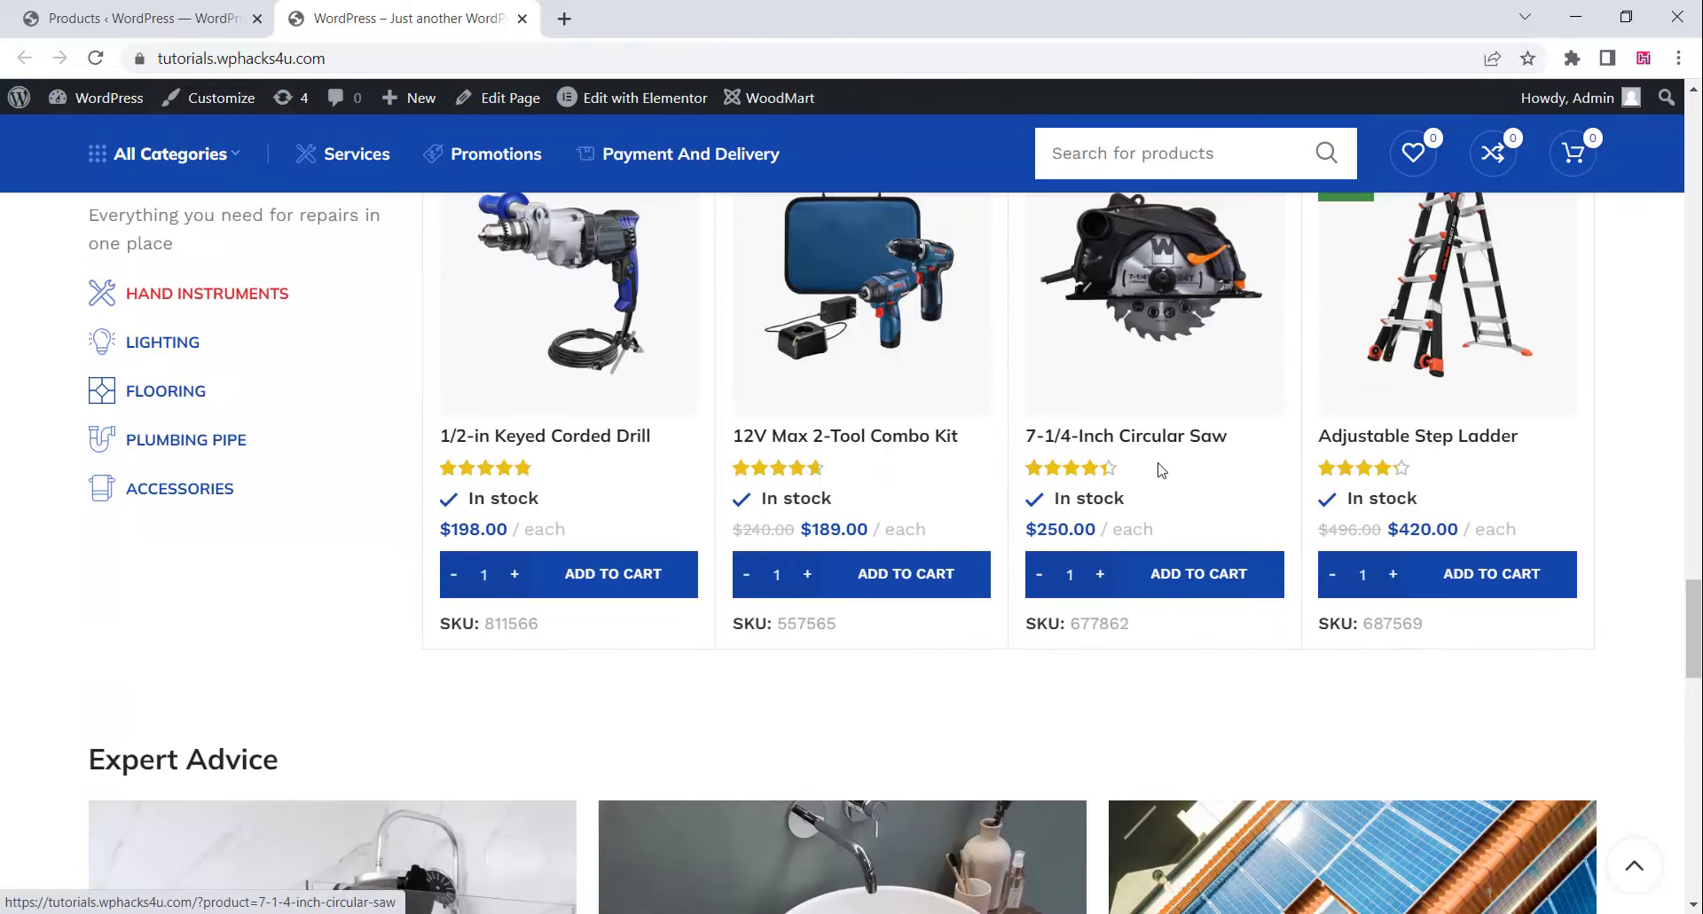
pyautogui.click(1100, 444)
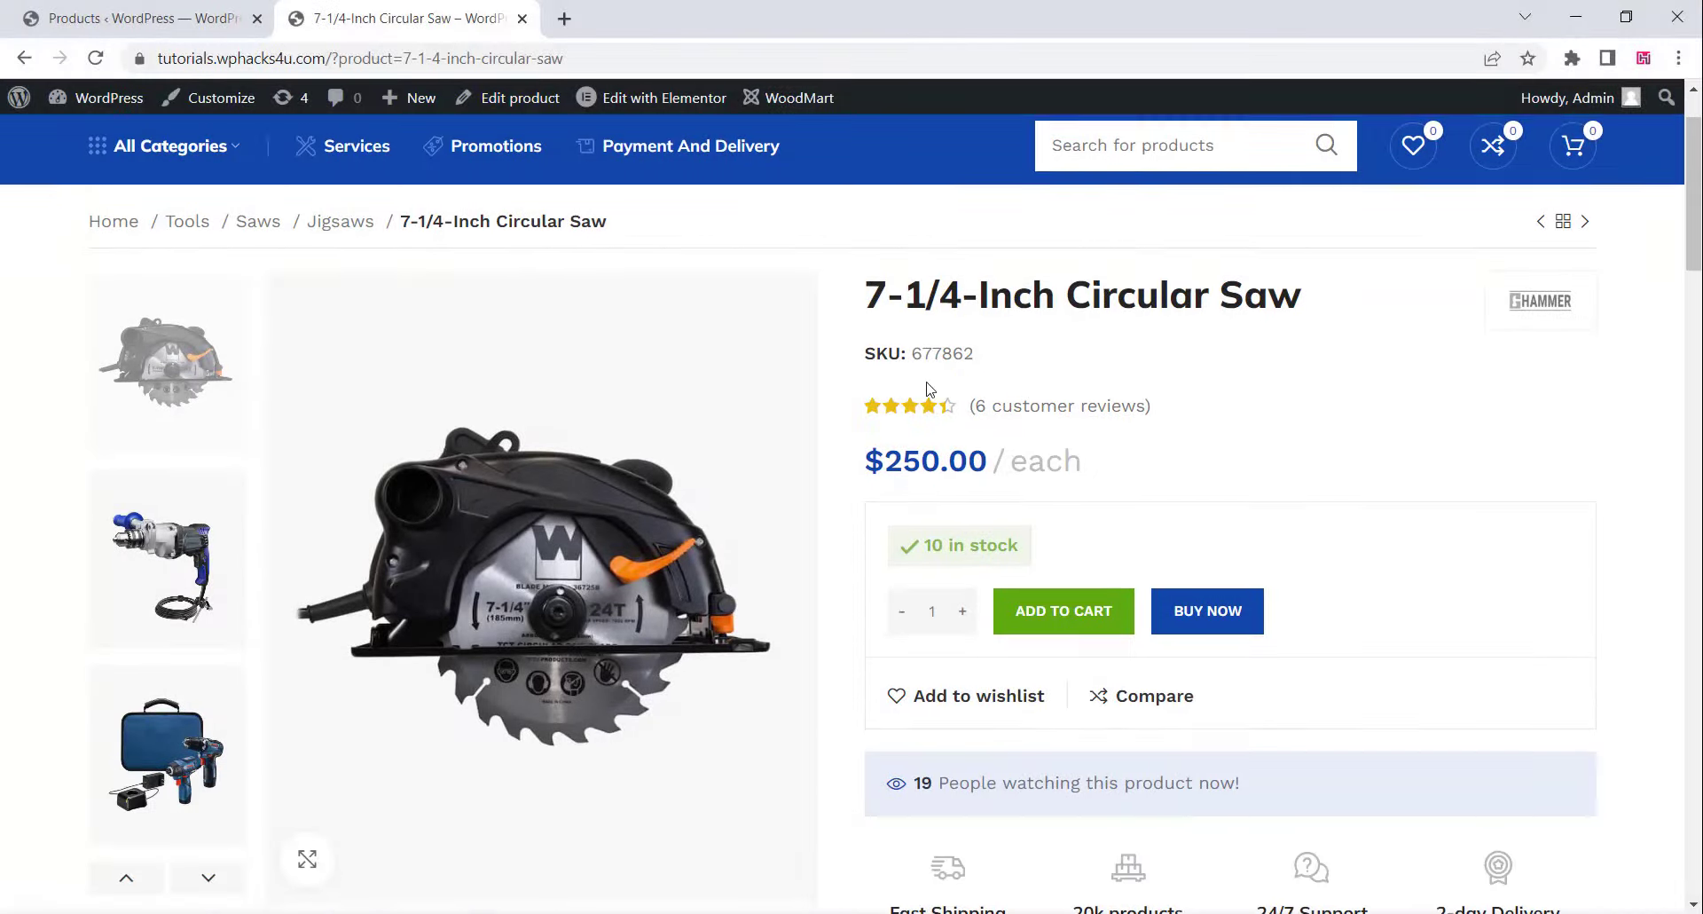
# - Open the circular saw's customer reviews and examine their comments, ratings and the product's additional information
pyautogui.click(1022, 406)
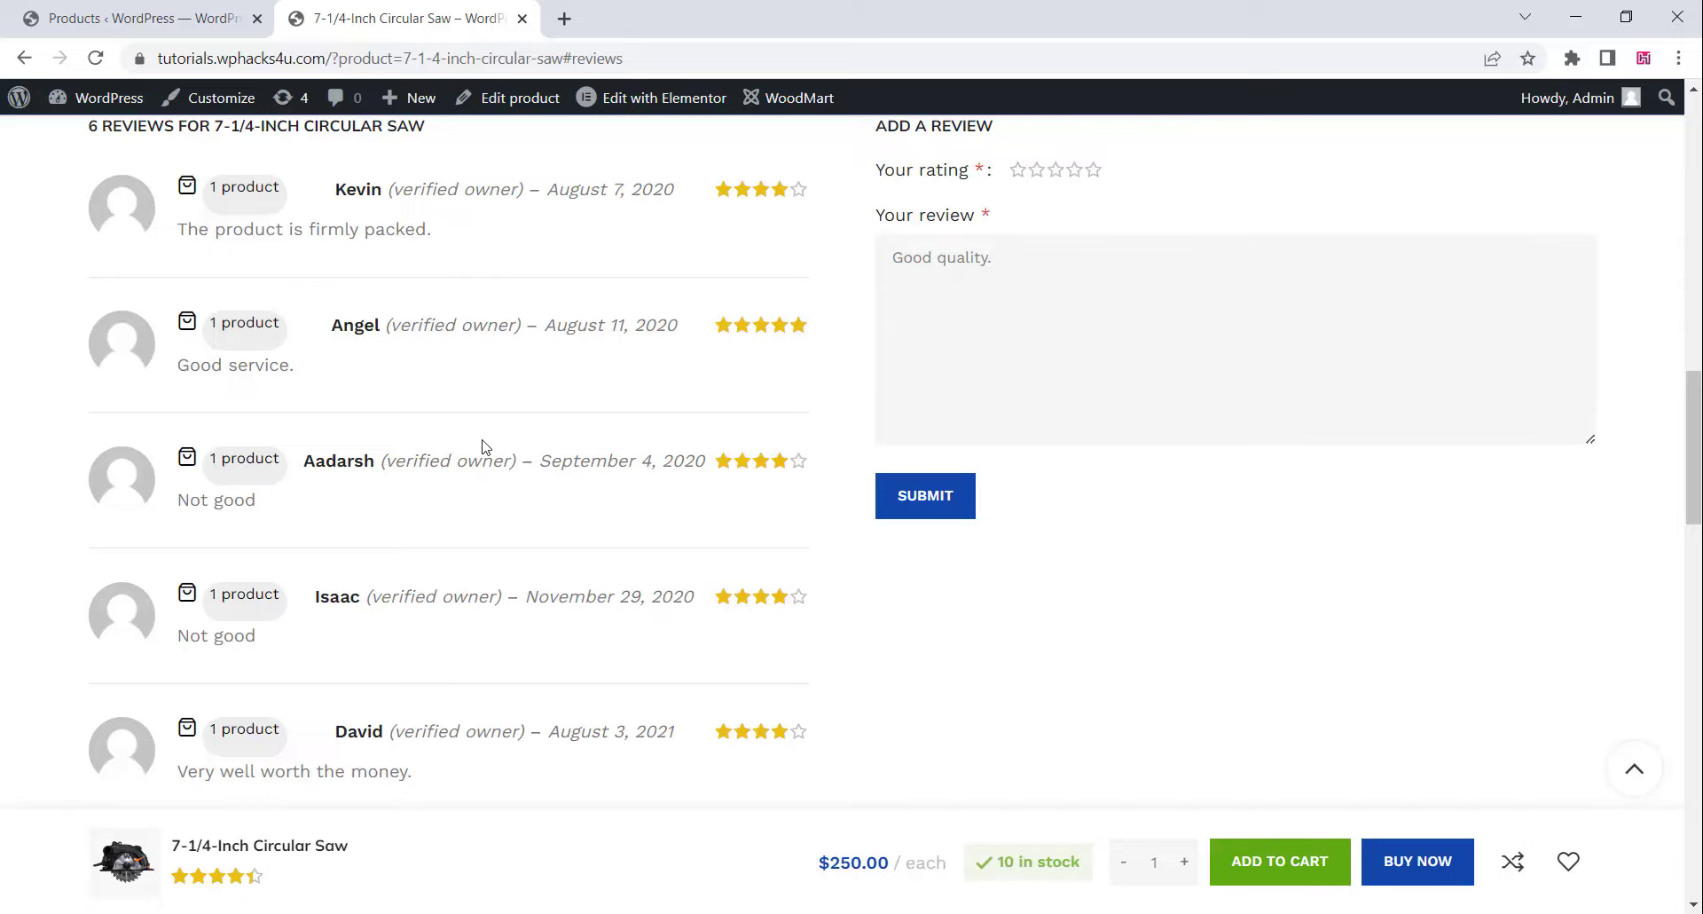
pyautogui.scroll(-2, 486, 446)
pyautogui.scroll(4, 484, 449)
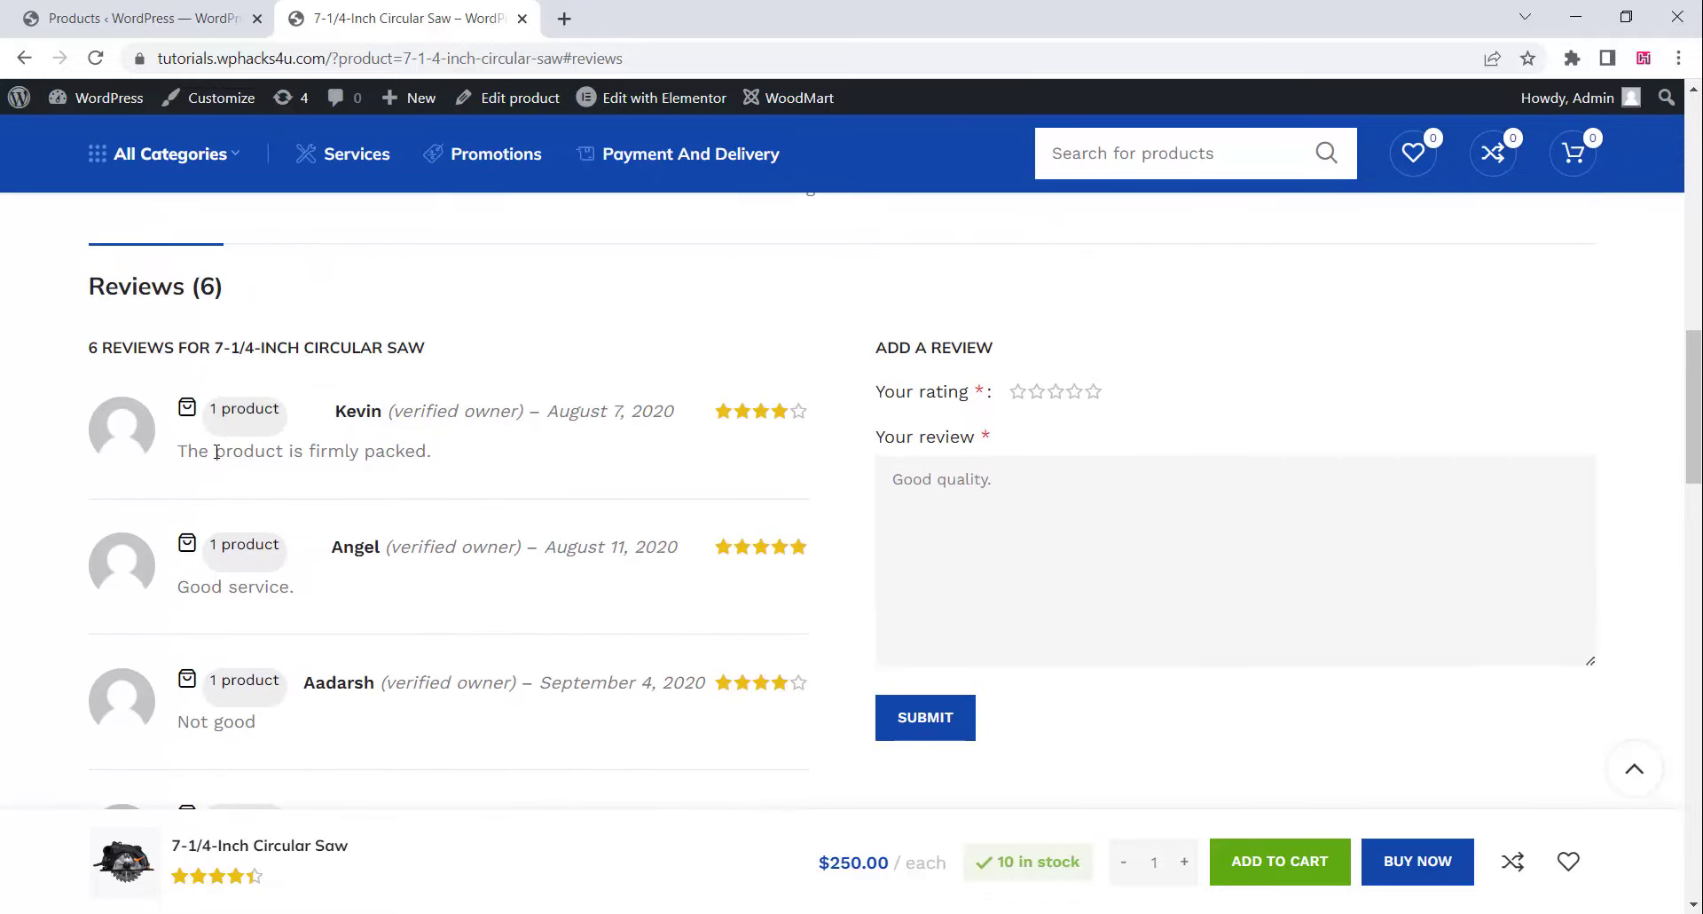
pyautogui.moveTo(216, 453); pyautogui.dragTo(436, 463)
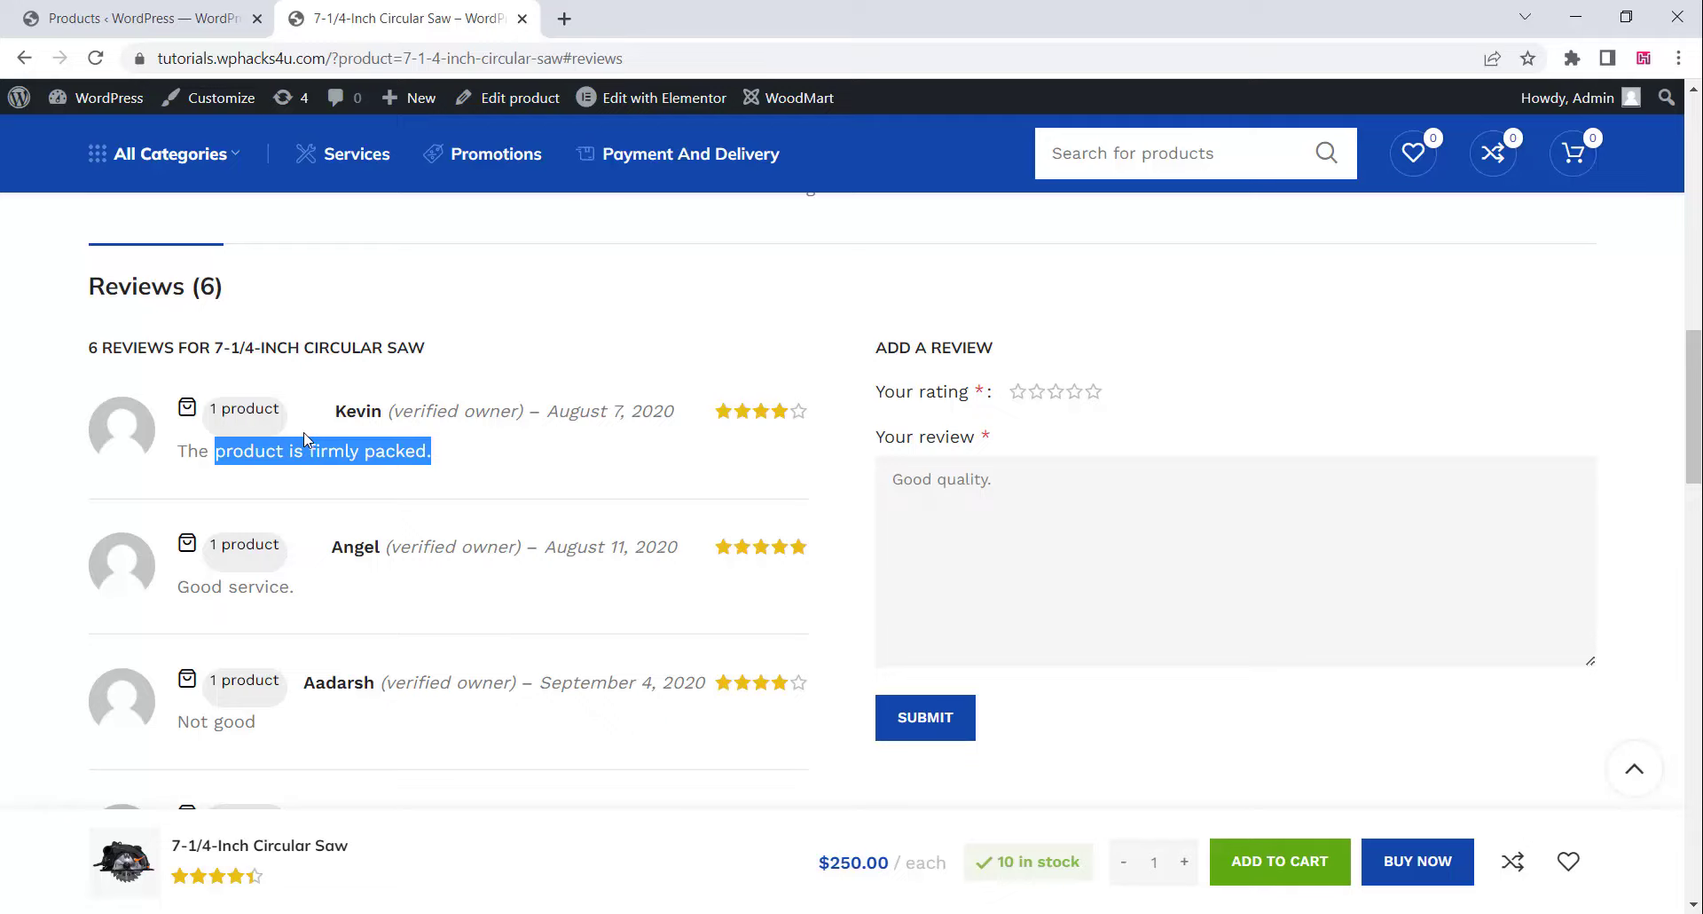
pyautogui.scroll(-1, 306, 439)
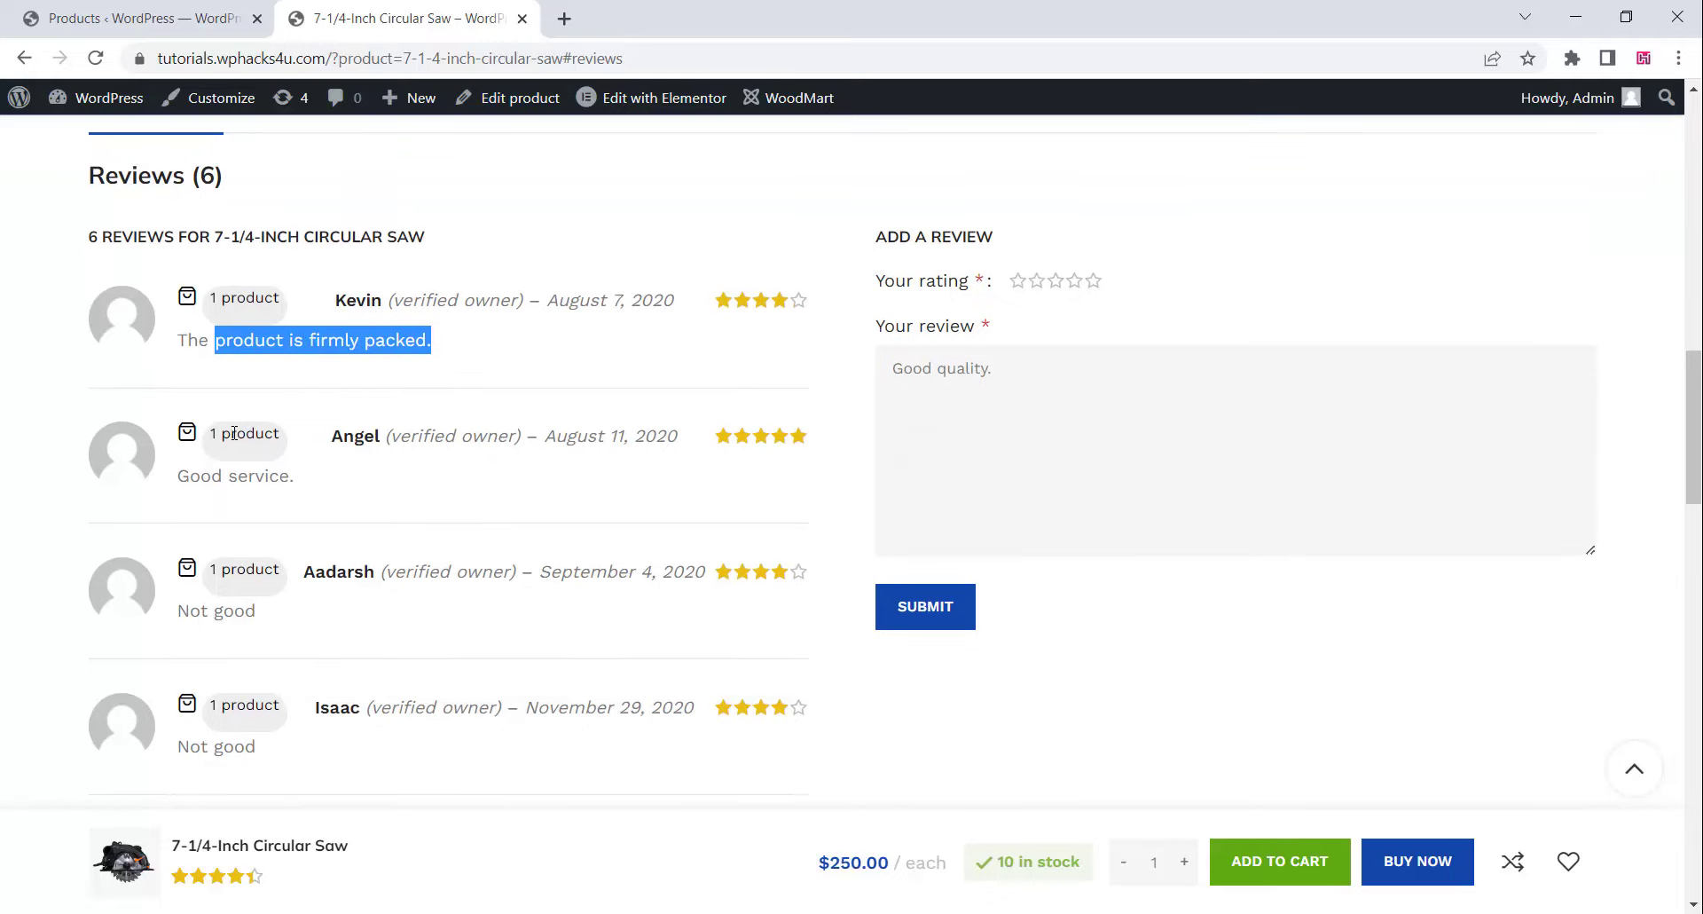
pyautogui.scroll(1, 333, 417)
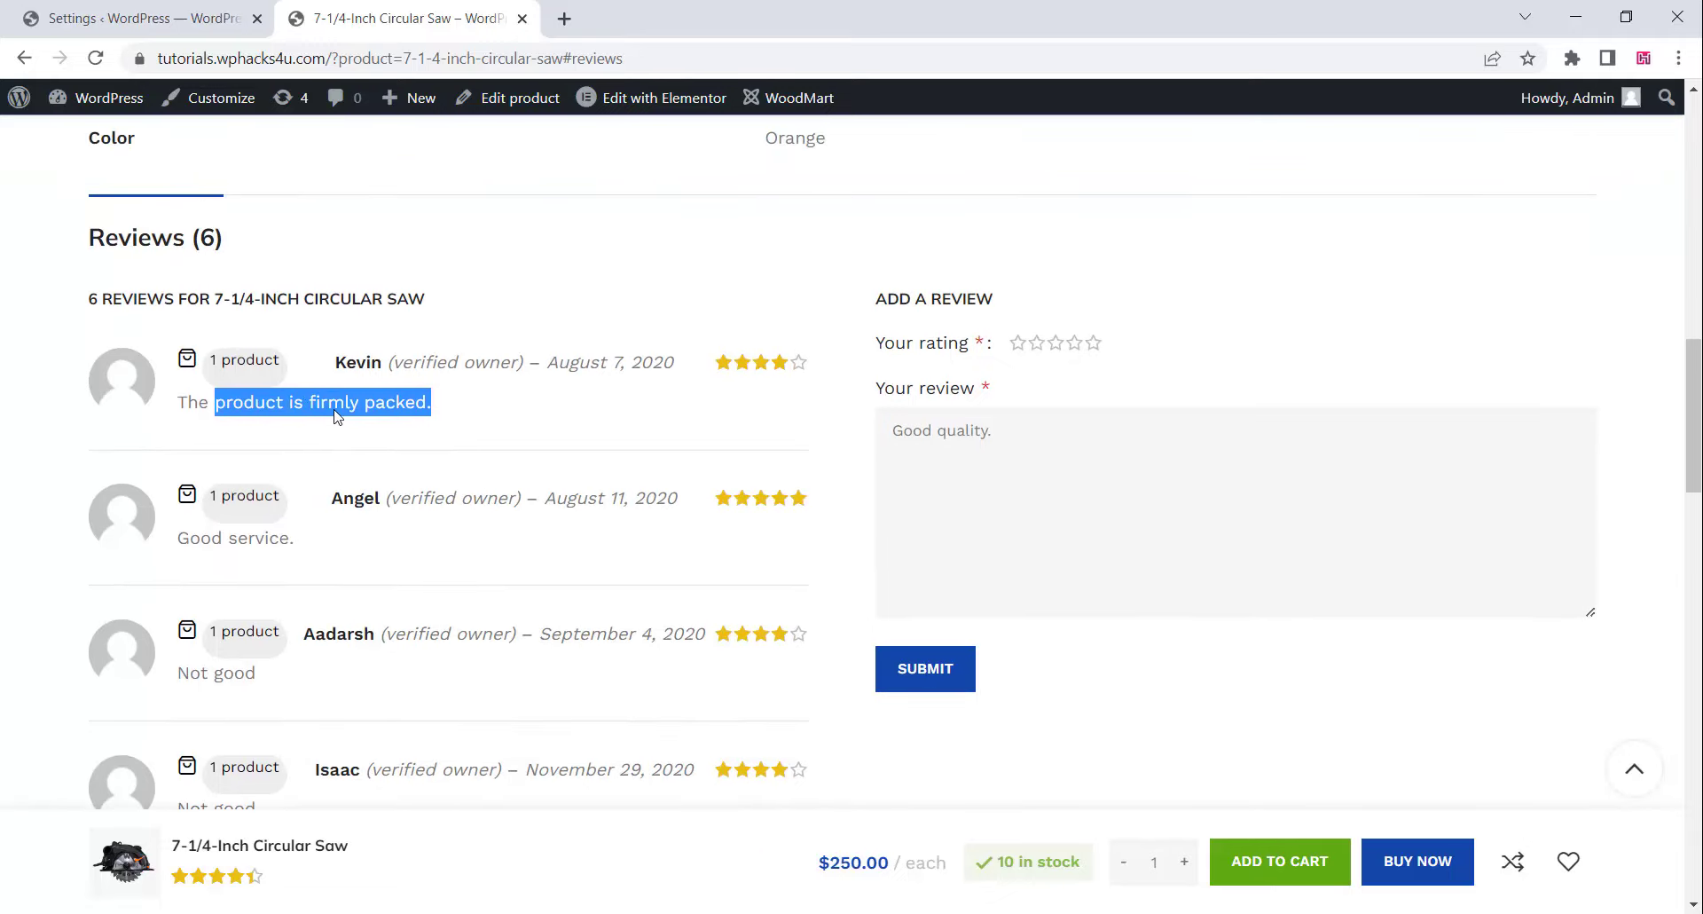
pyautogui.scroll(3, 336, 417)
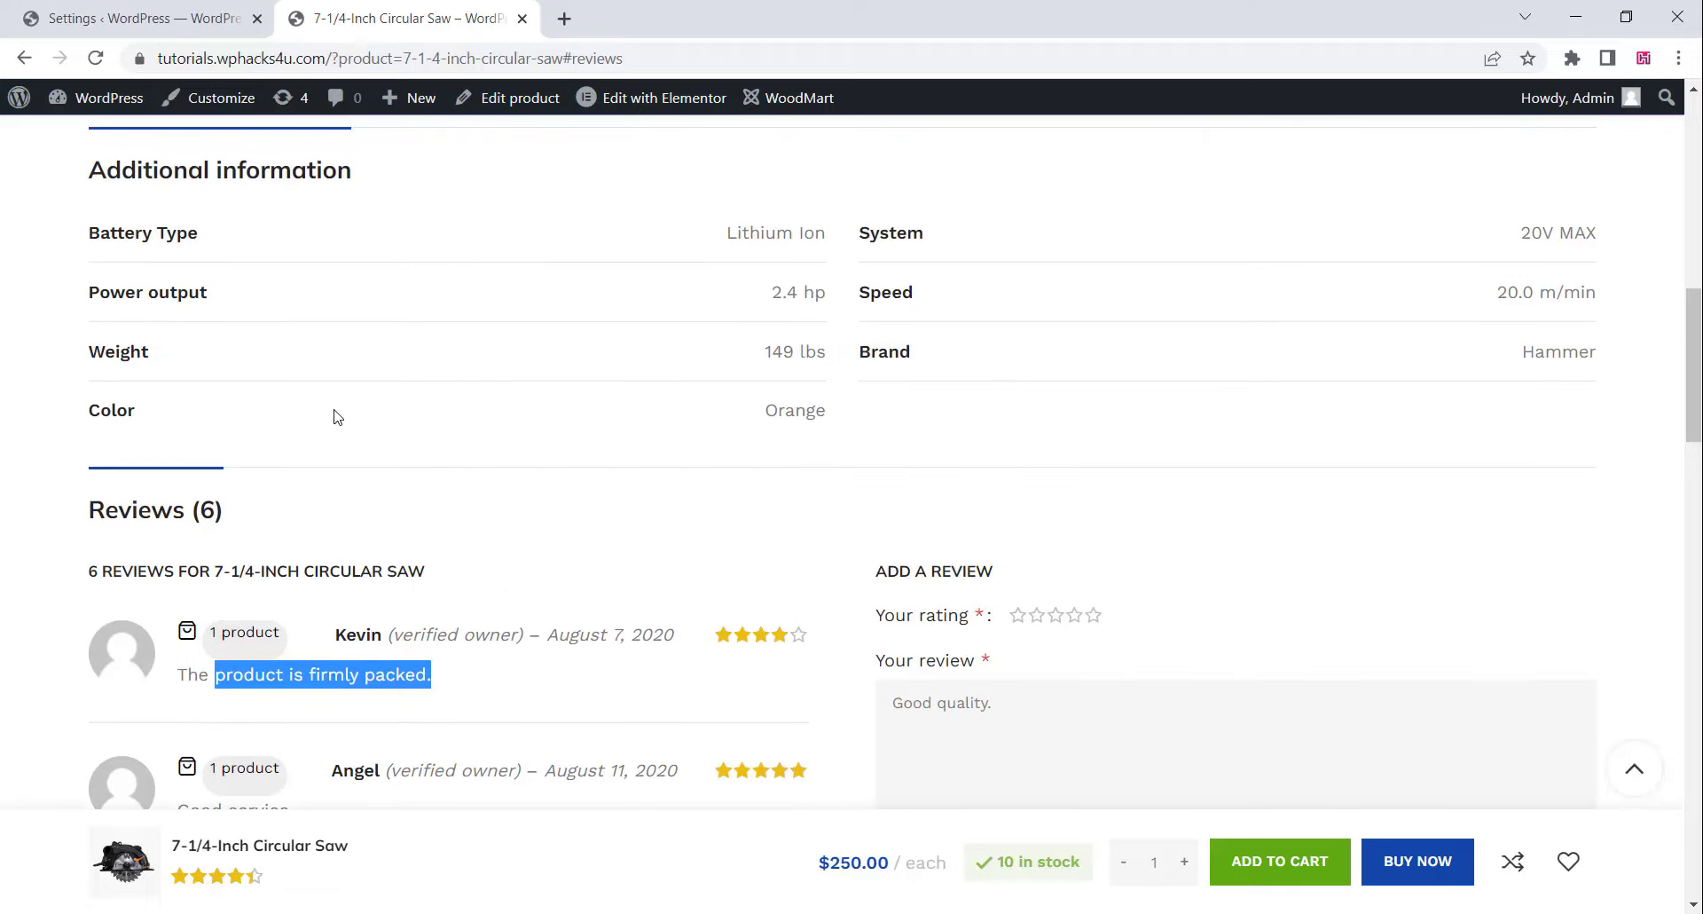
pyautogui.scroll(1, 335, 417)
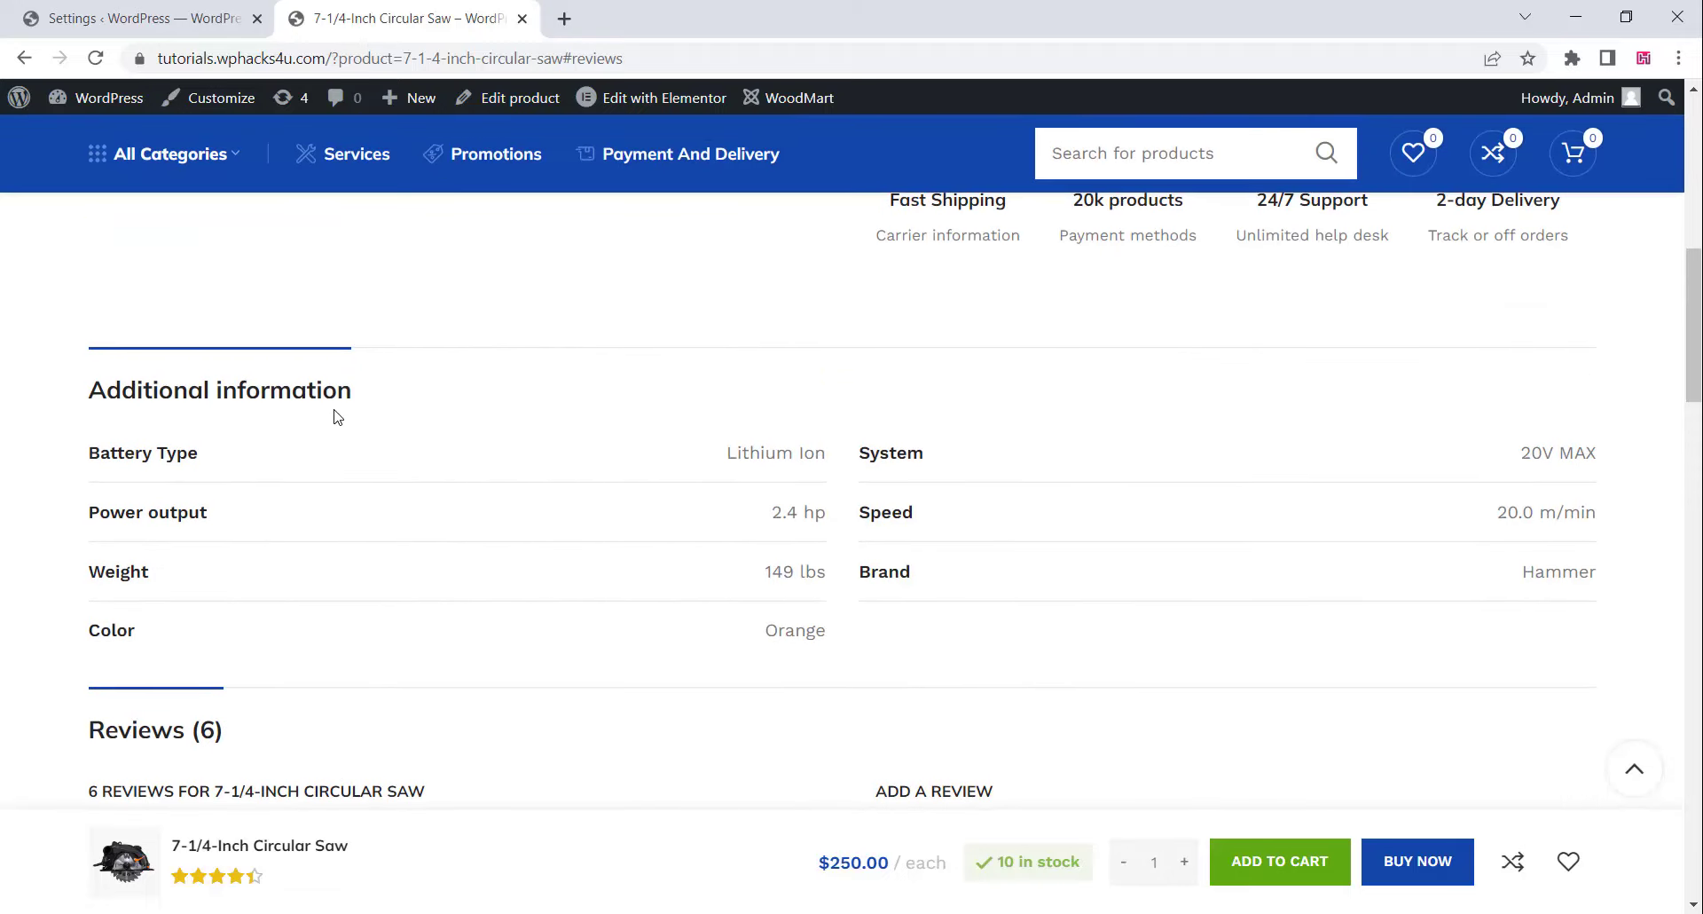
pyautogui.scroll(2, 336, 417)
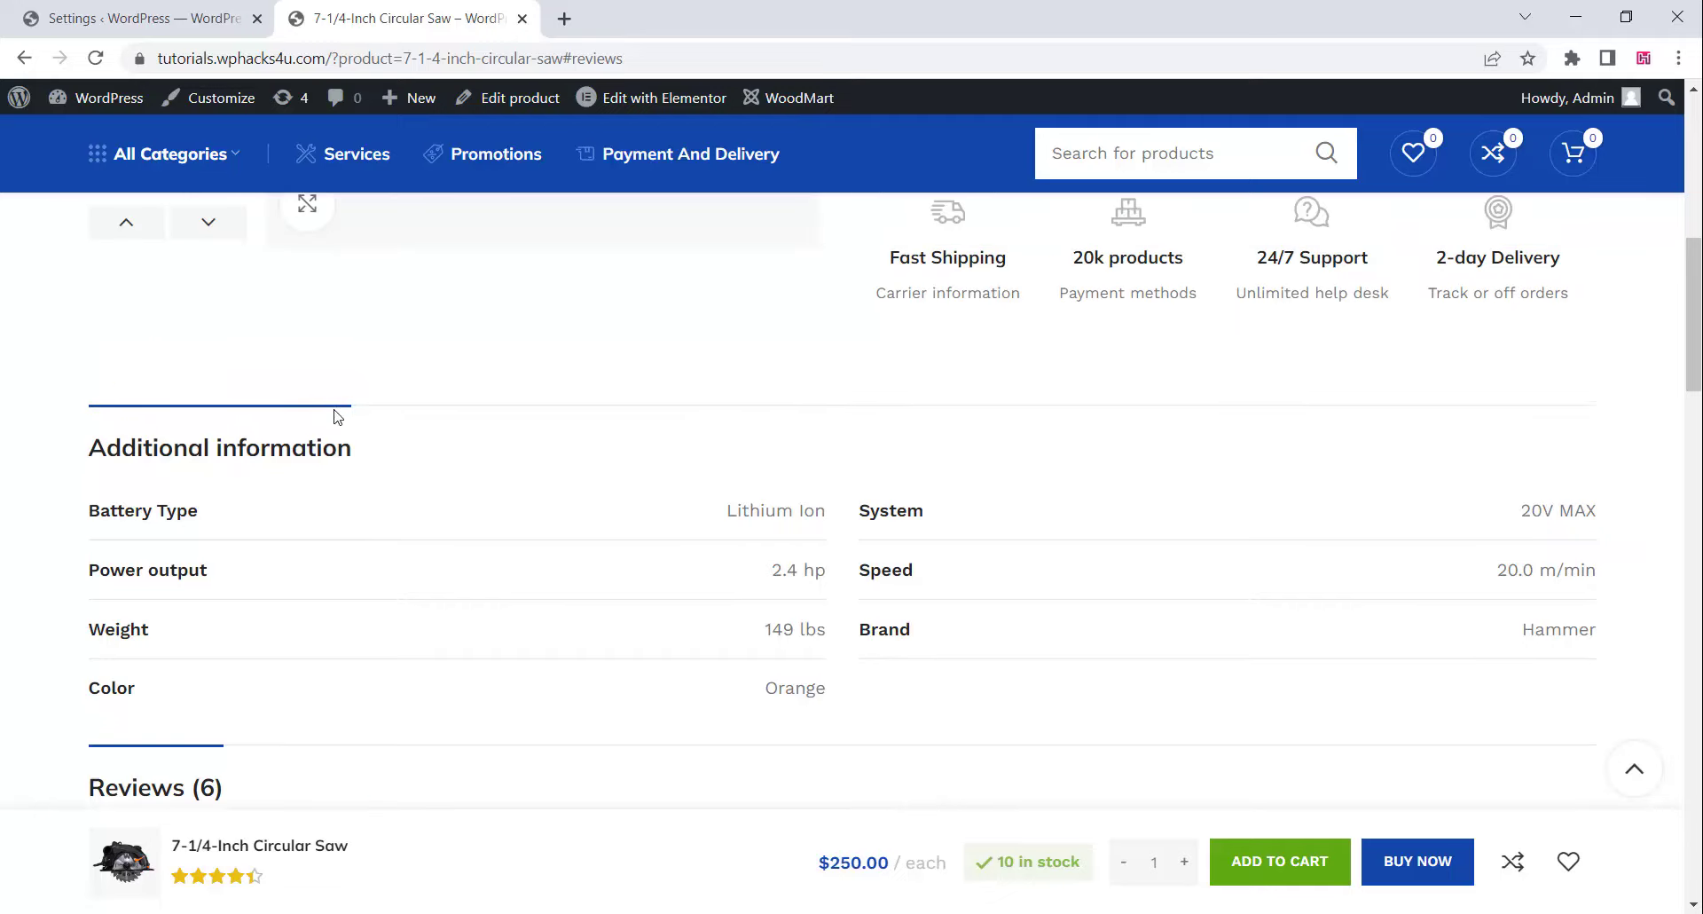
pyautogui.scroll(1, 335, 417)
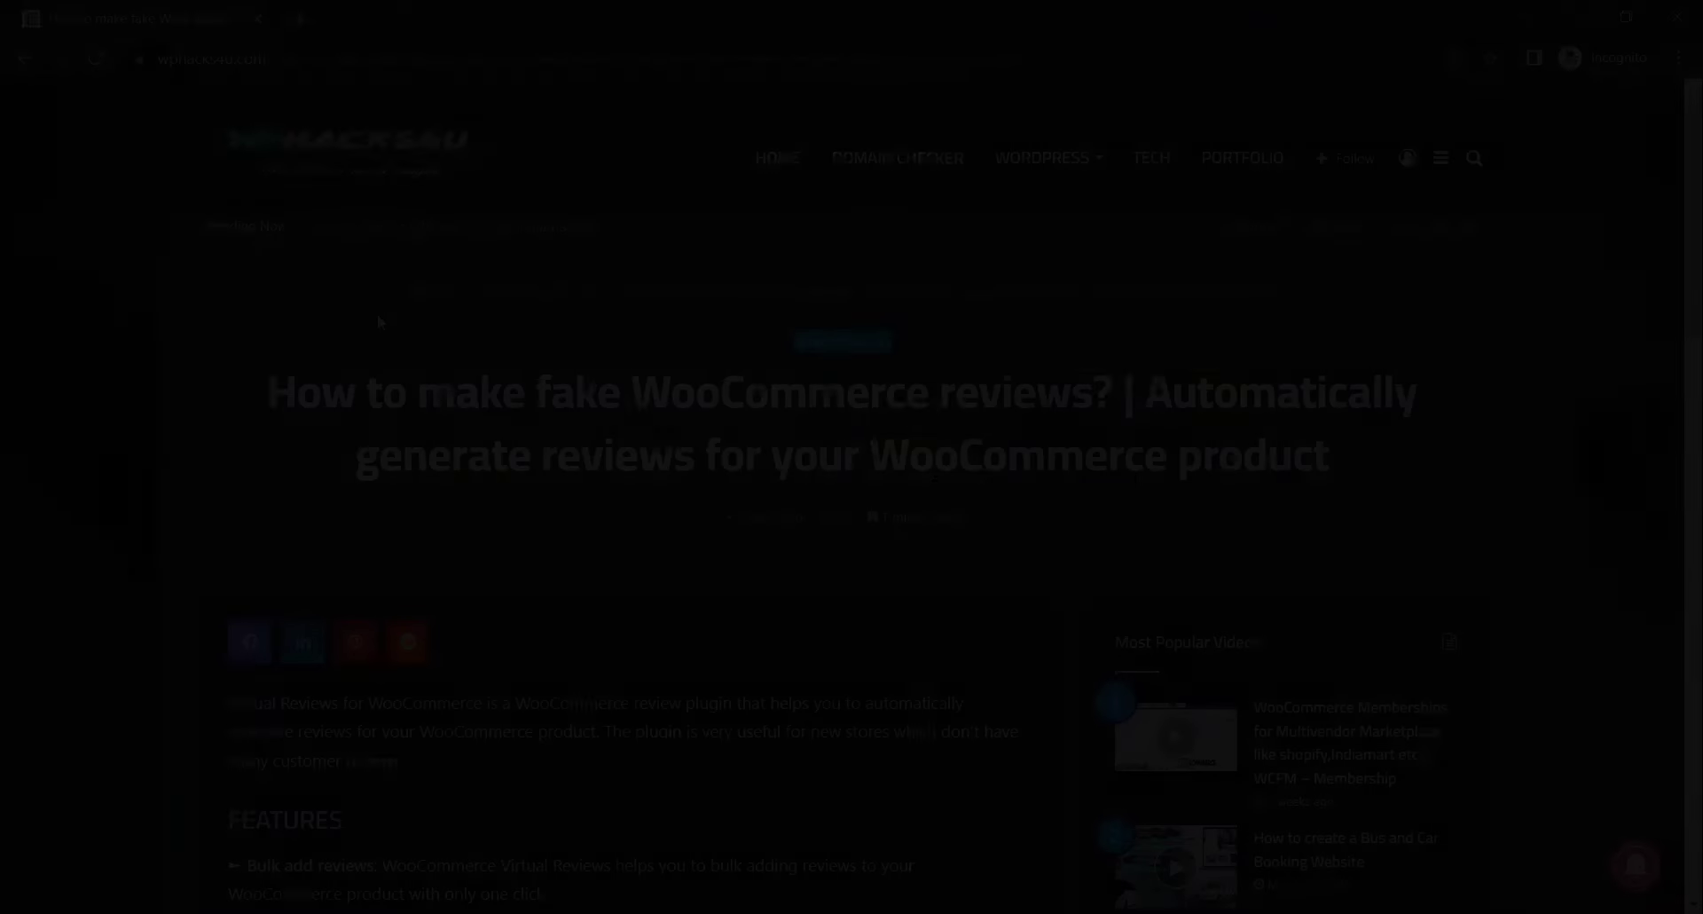
# - Read the article's feature list for the Virtual Reviews for WooCommerce plugin and reveal its free download form
pyautogui.scroll(-4, 377, 312)
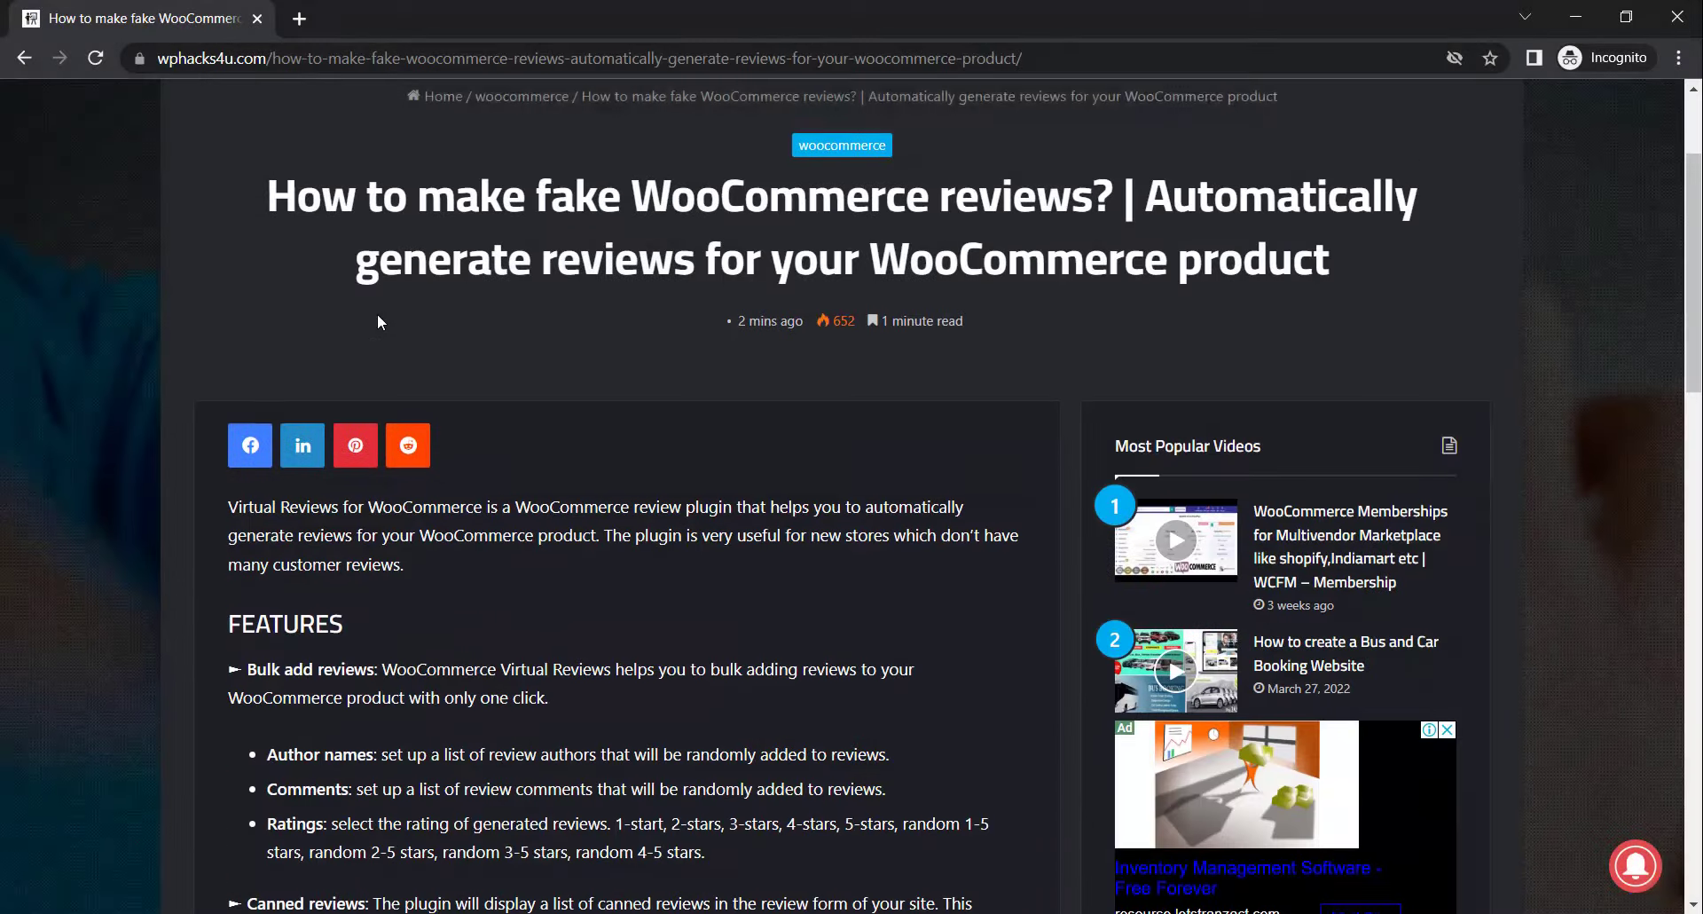
pyautogui.scroll(-3, 378, 321)
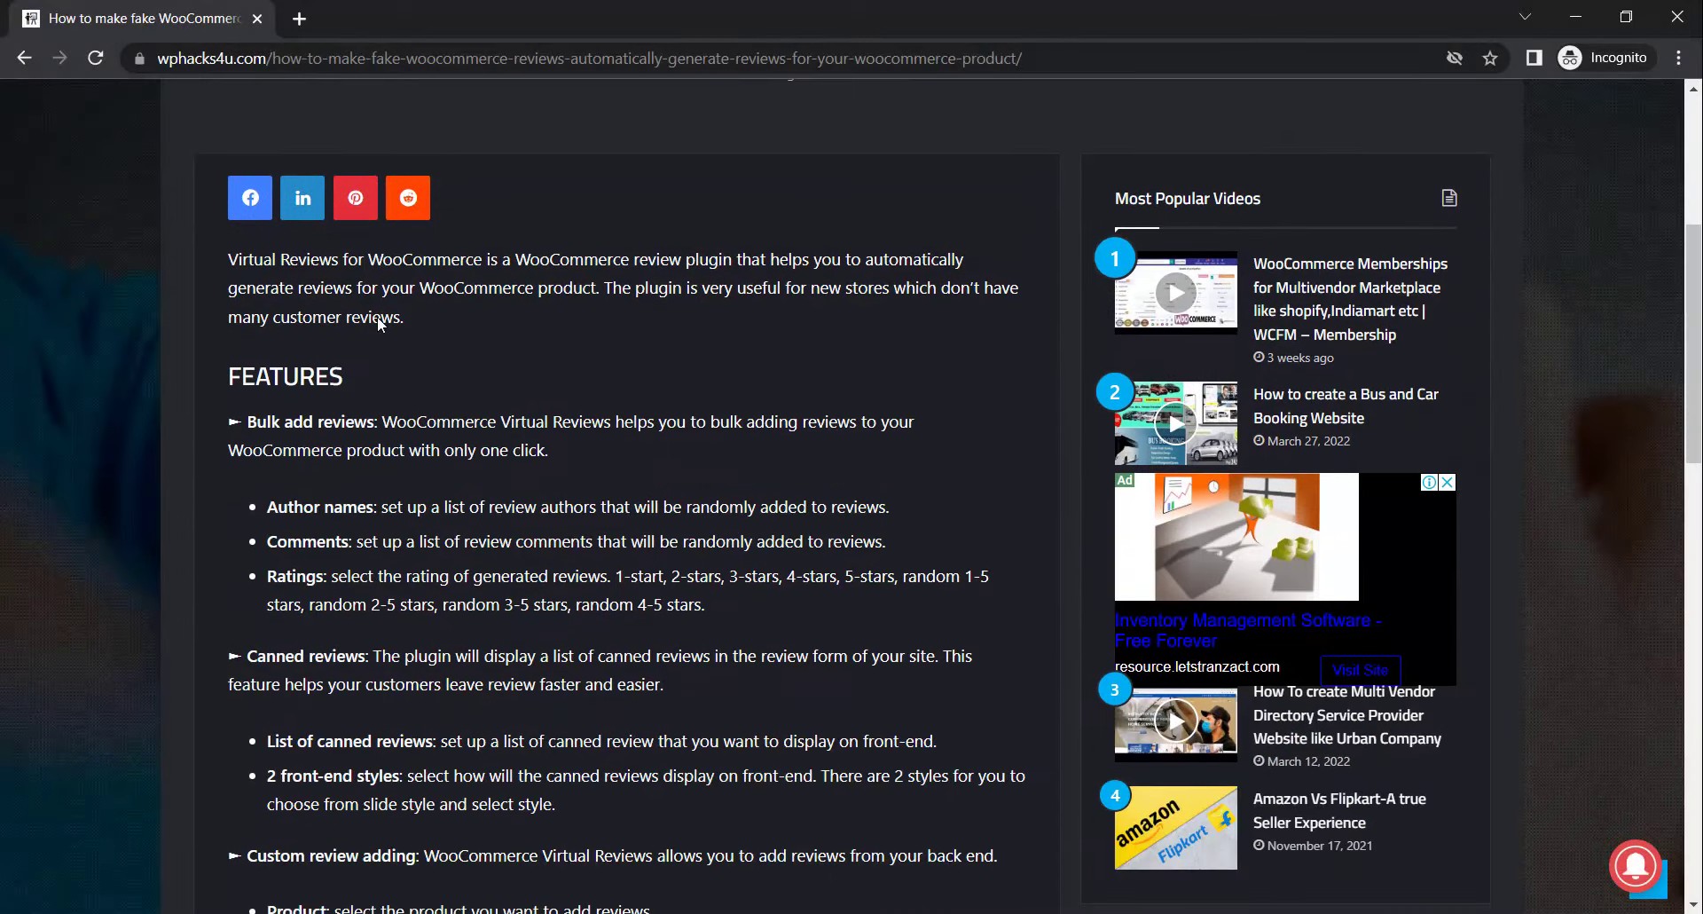
pyautogui.scroll(-7, 376, 316)
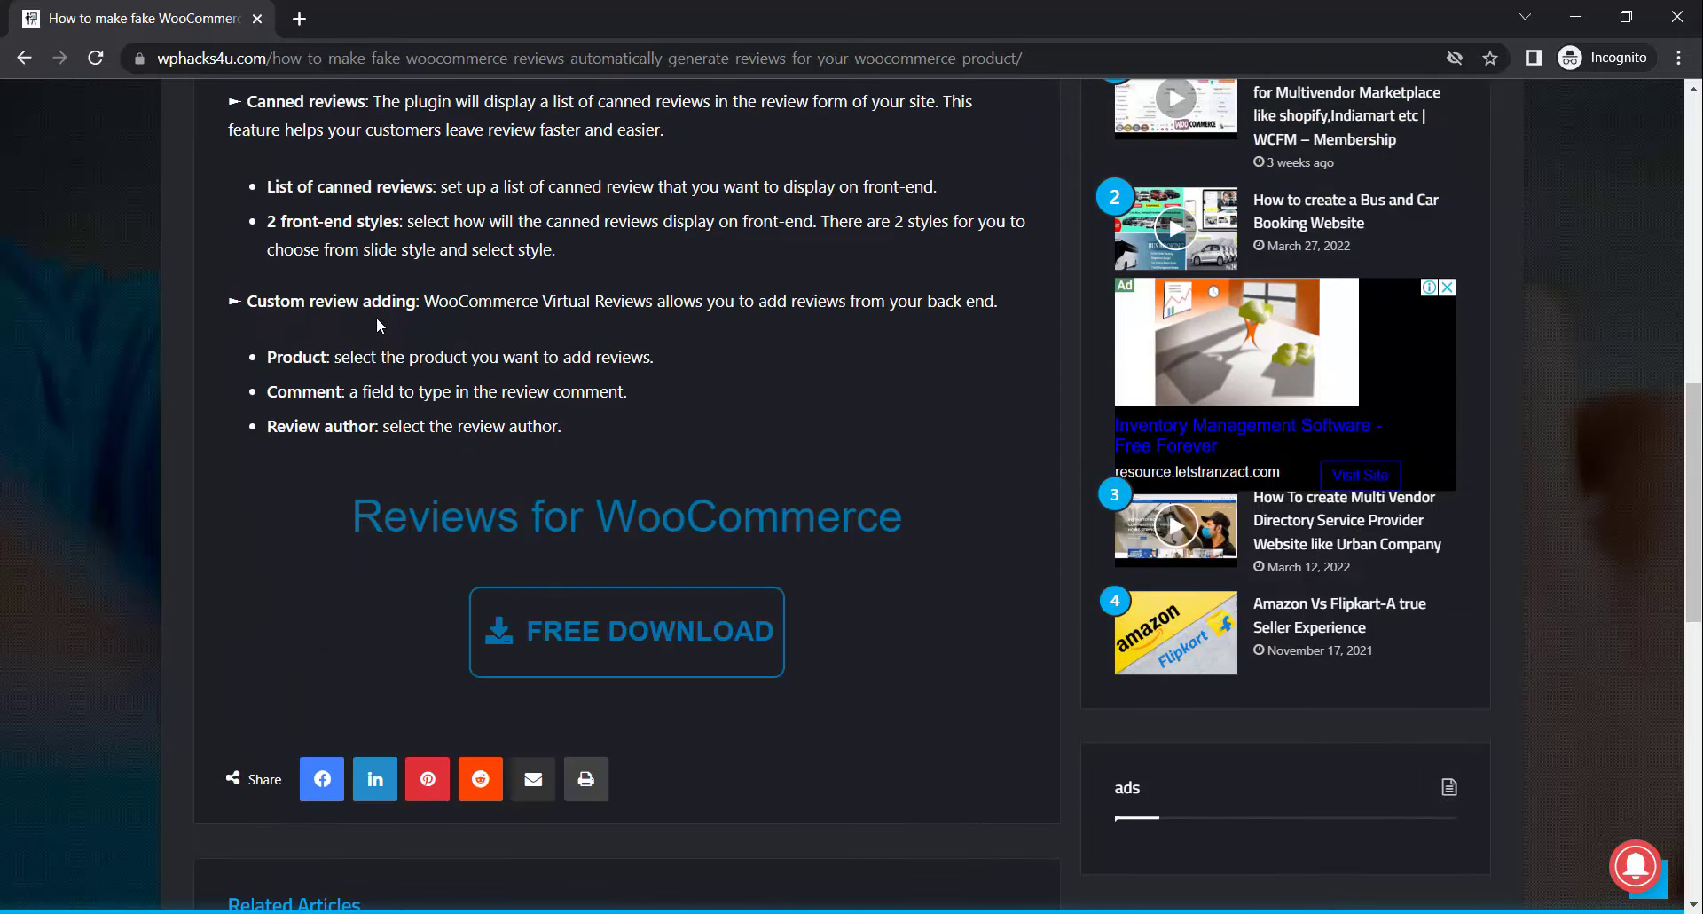
pyautogui.click(559, 517)
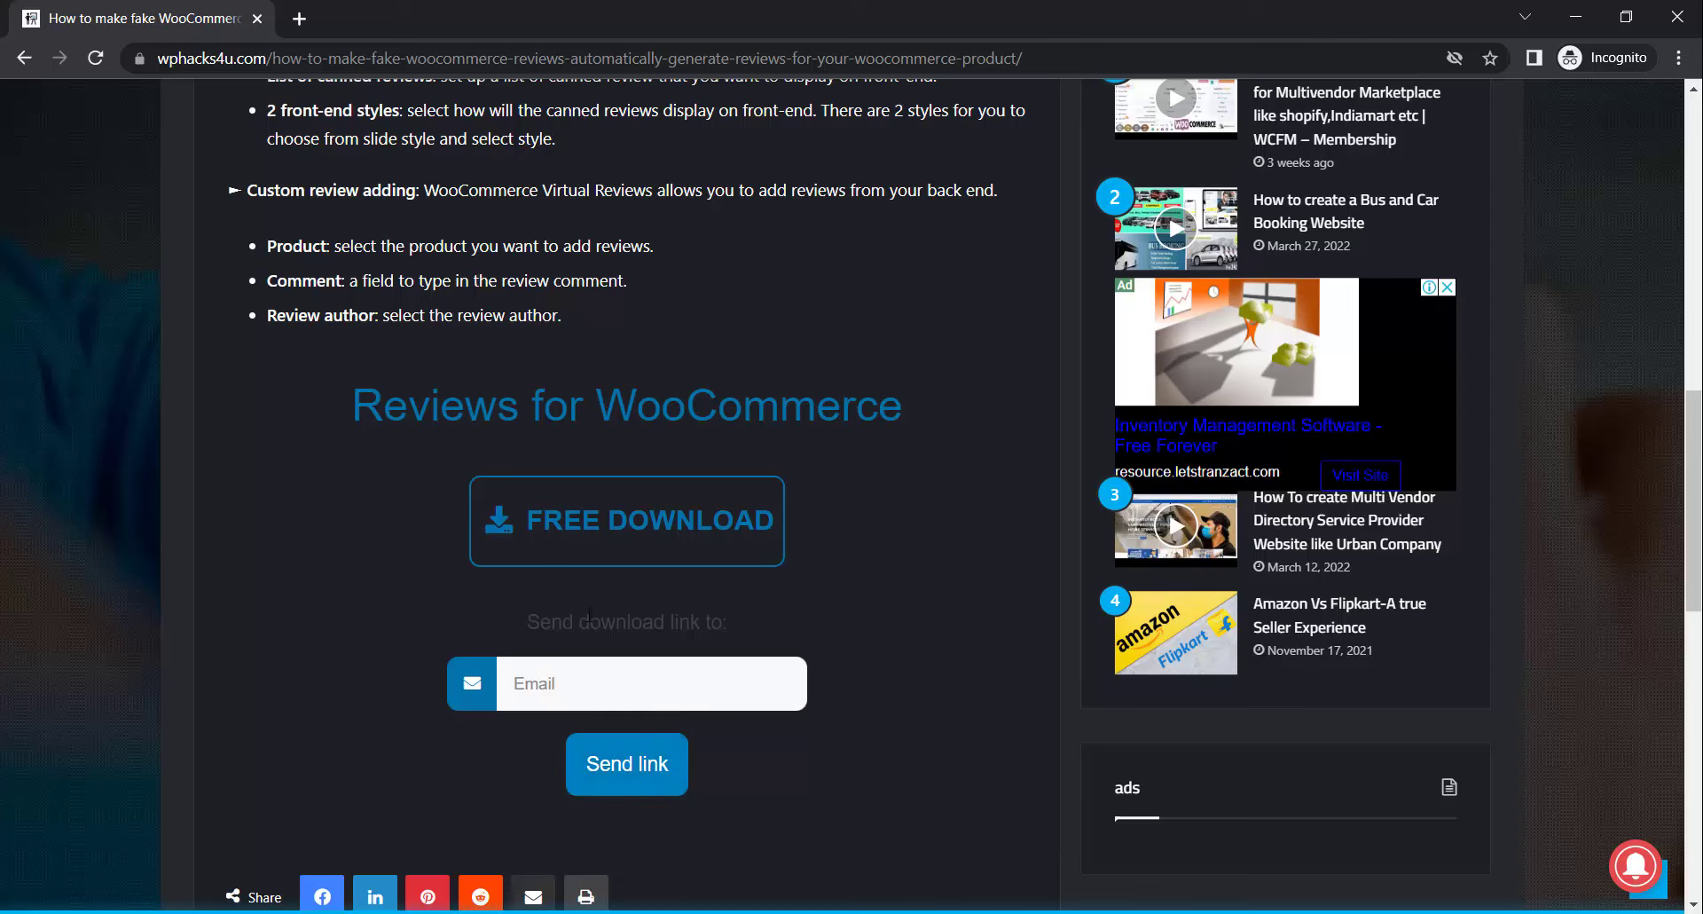
pyautogui.scroll(4, 529, 434)
pyautogui.scroll(9, 529, 434)
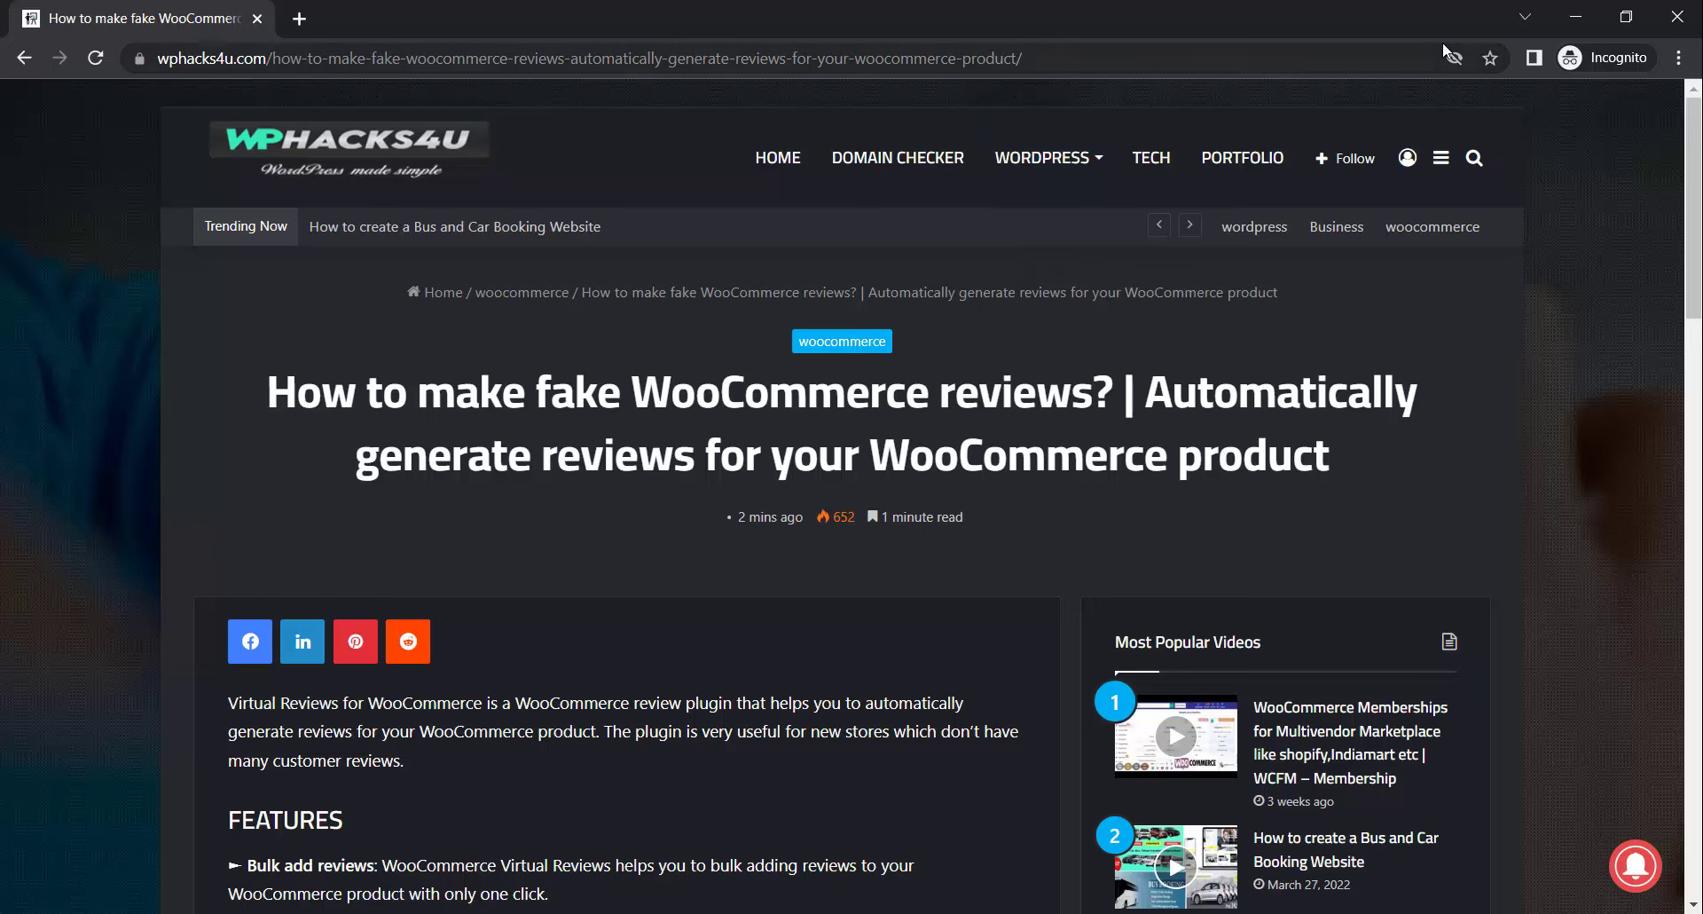
# - Return from the article window to the WordPress dashboard and open the page for adding new plugins
pyautogui.click(1578, 17)
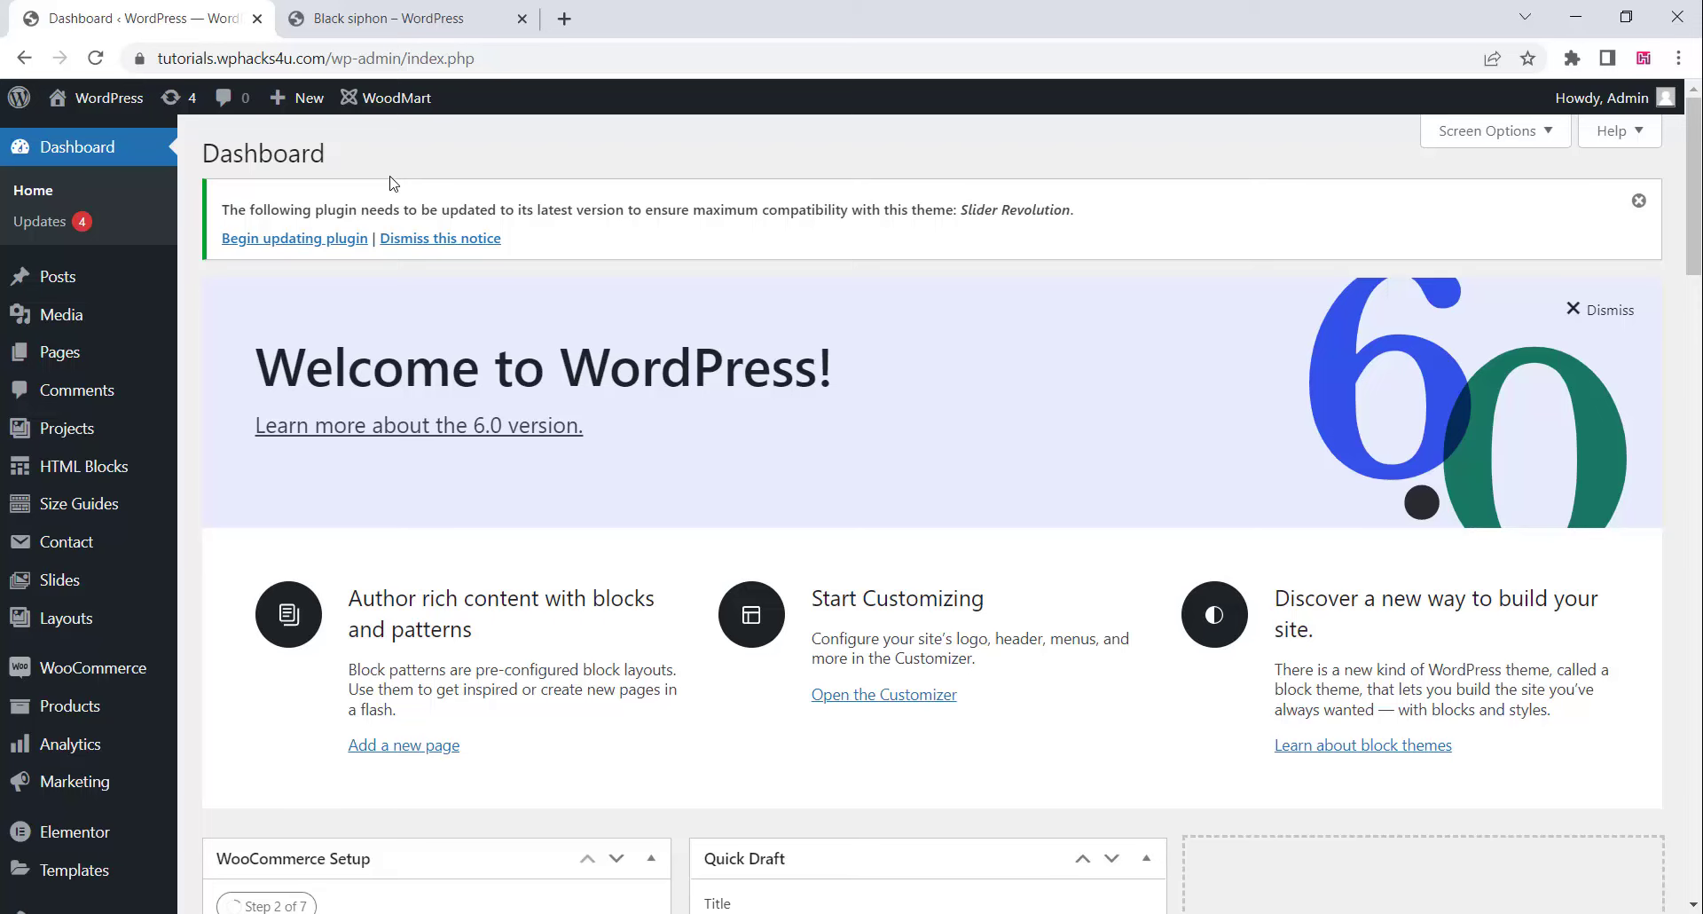
pyautogui.scroll(-4, 41, 573)
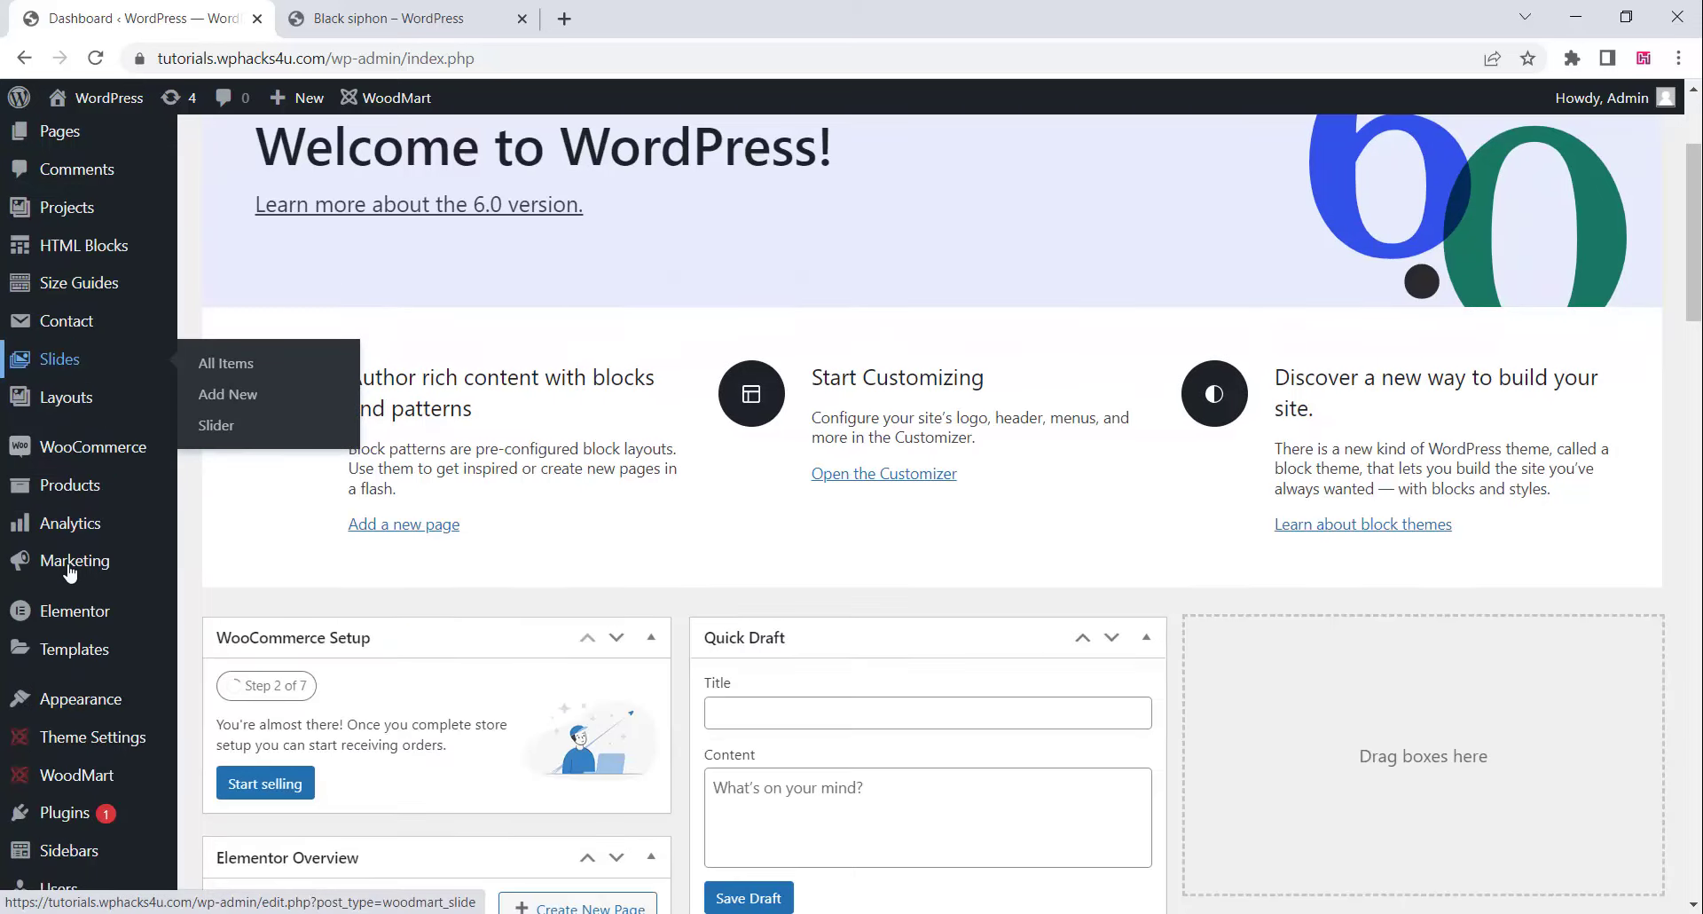
pyautogui.moveTo(73, 717)
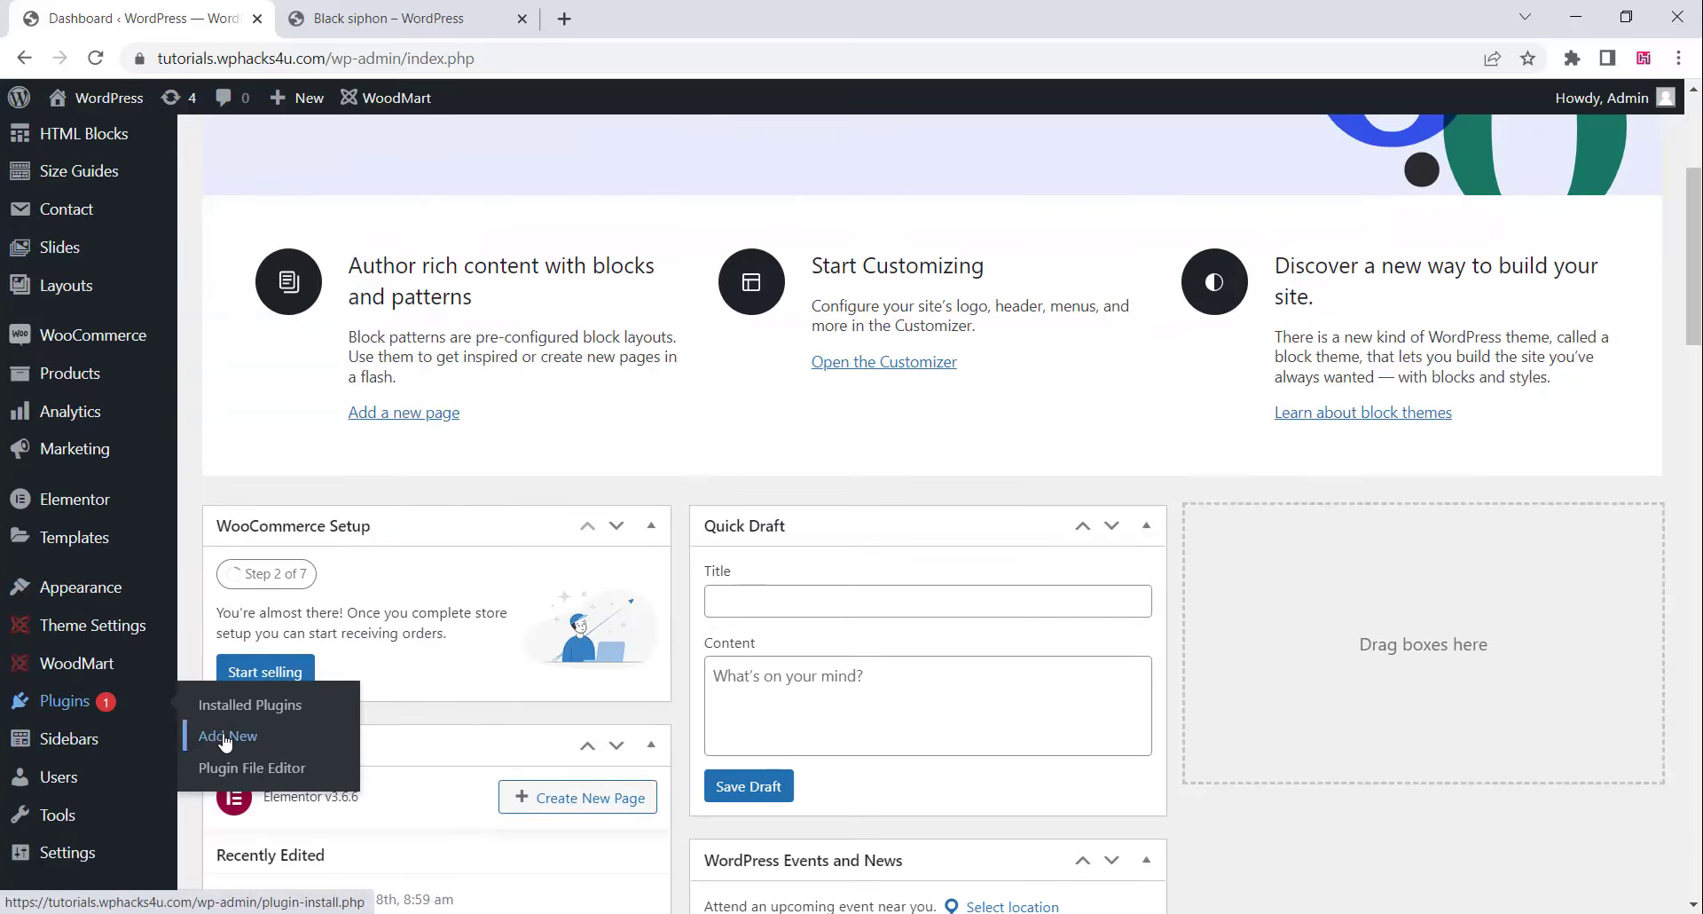
pyautogui.click(222, 742)
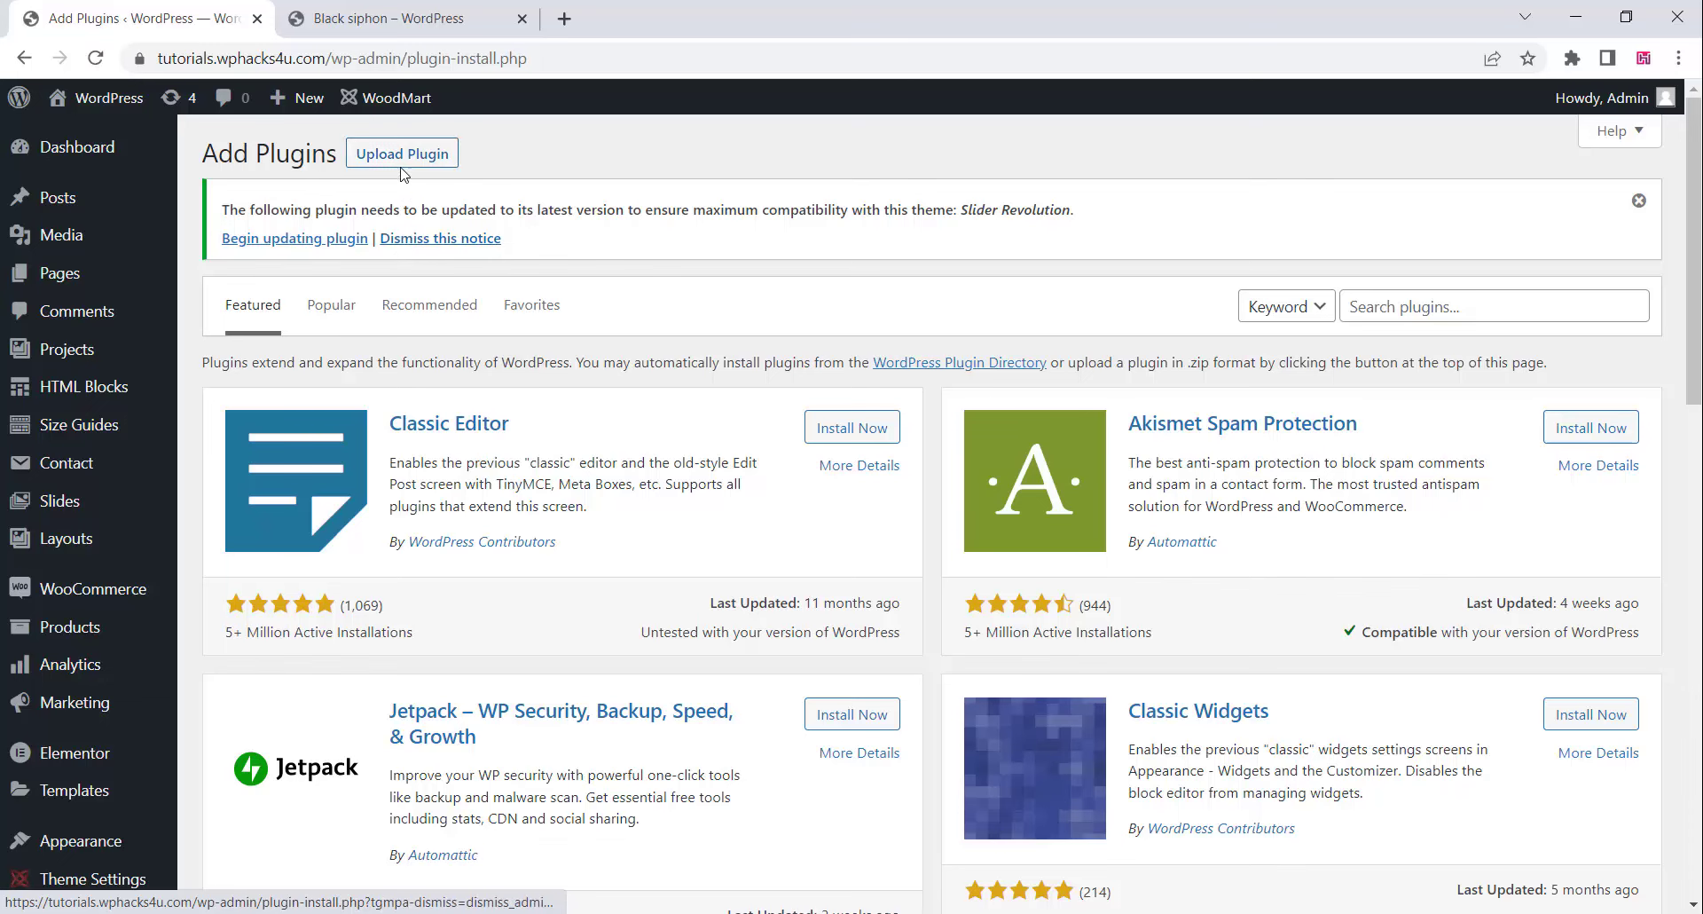
# - Upload the woo-virtual-reviews ZIP file as a plugin, then install and activate it
pyautogui.click(399, 158)
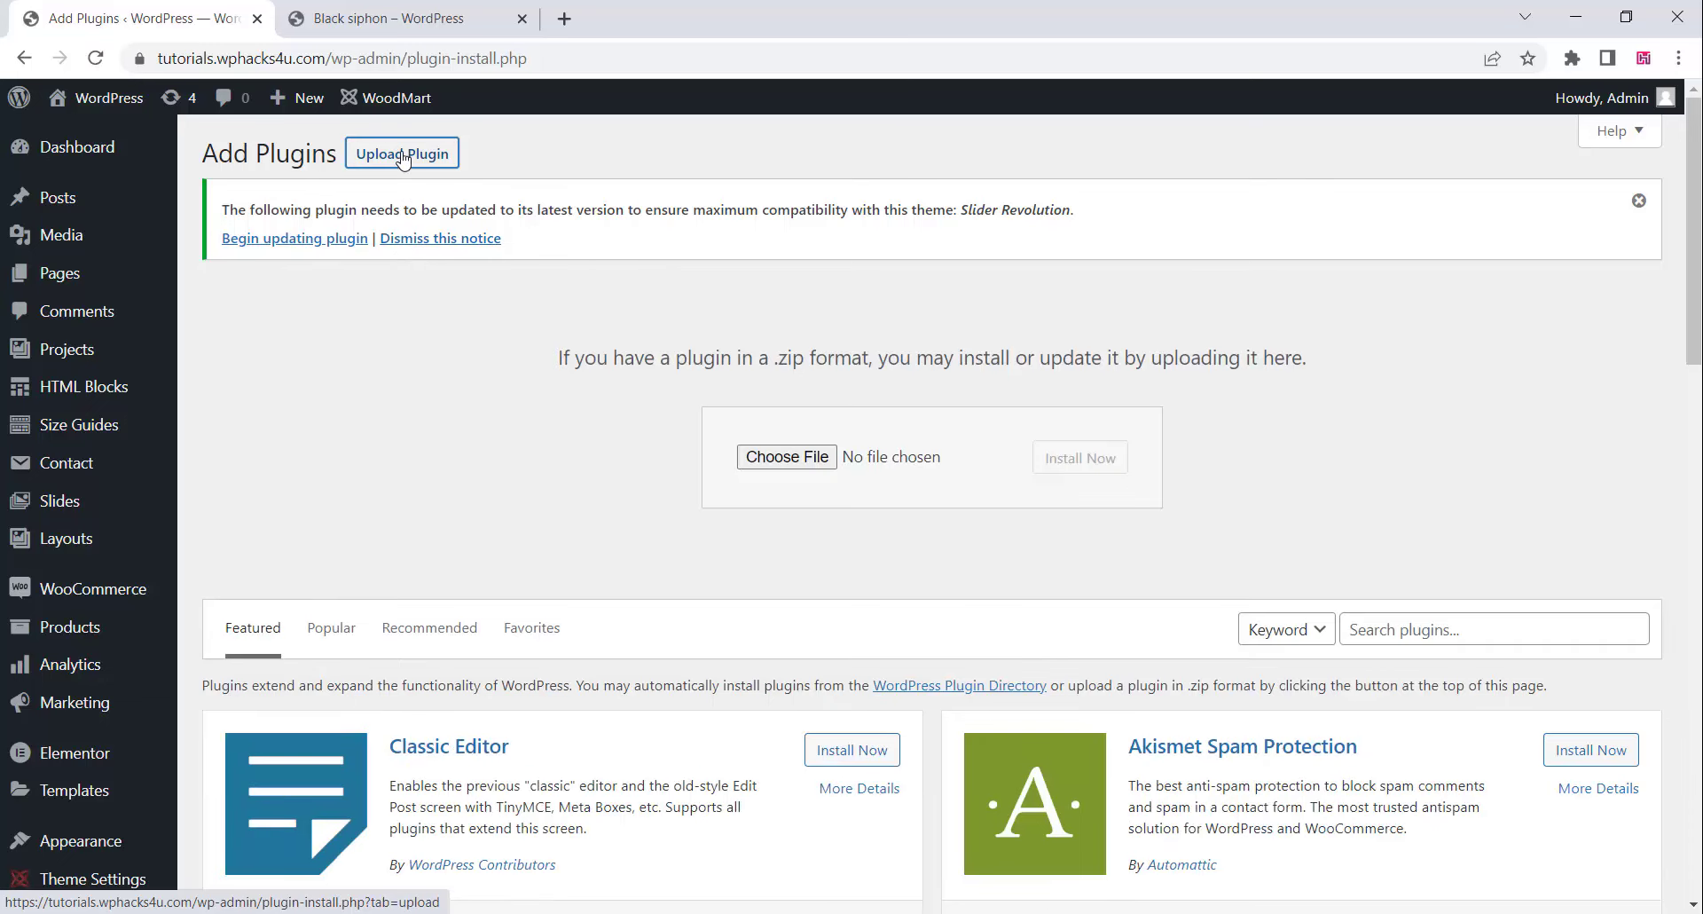
pyautogui.click(796, 468)
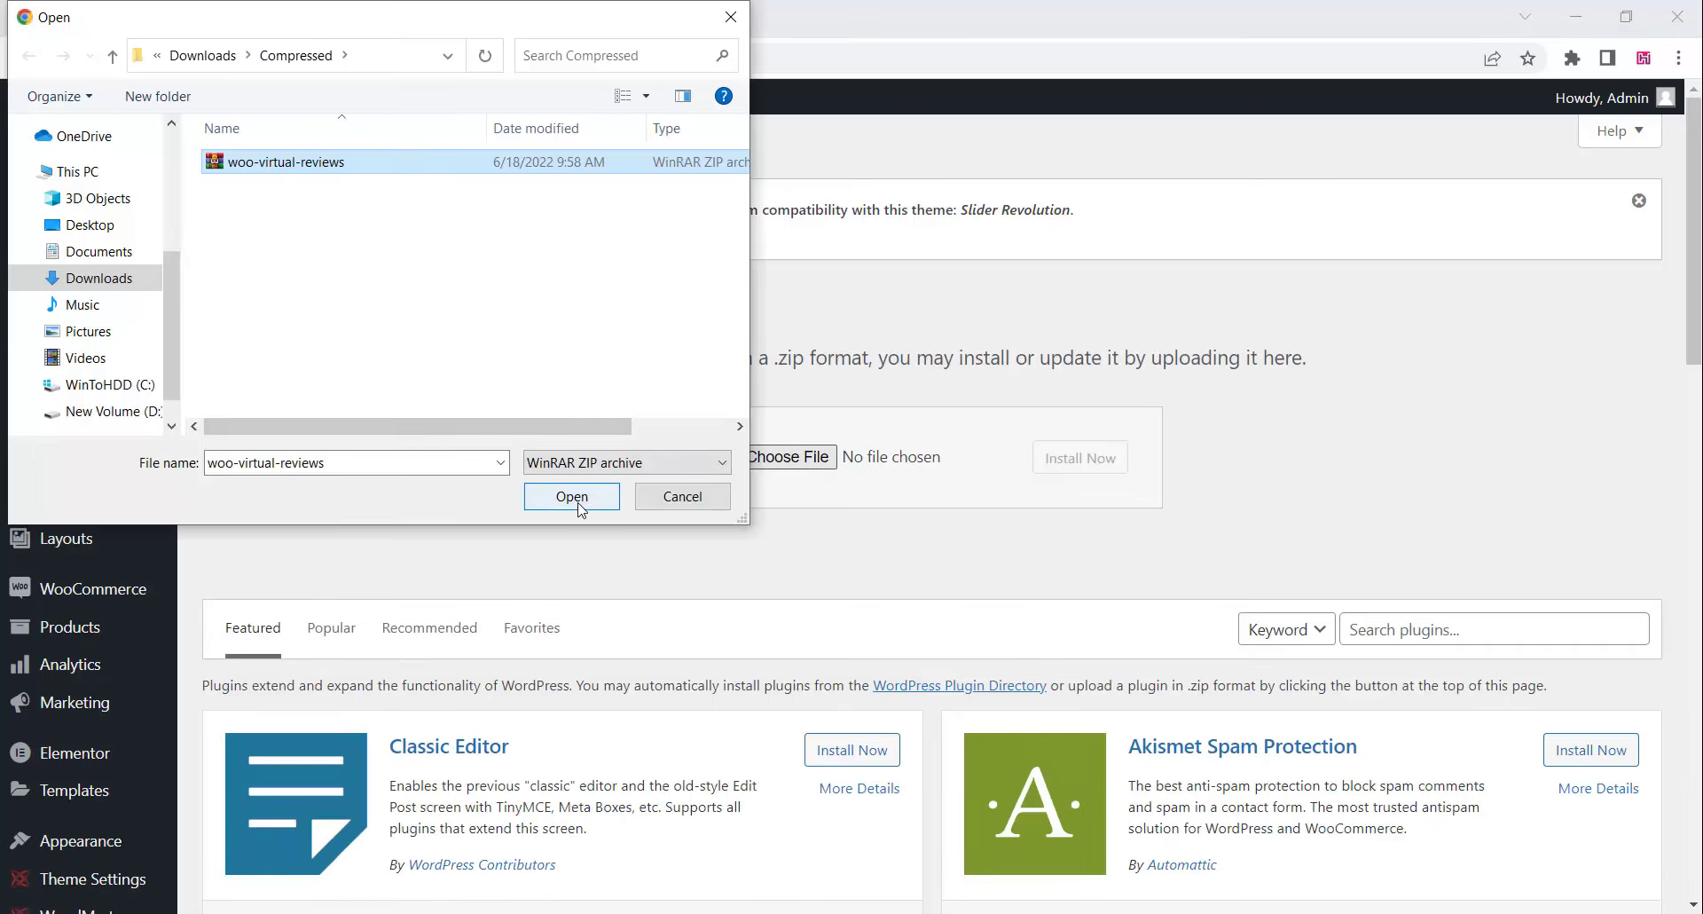
pyautogui.click(576, 502)
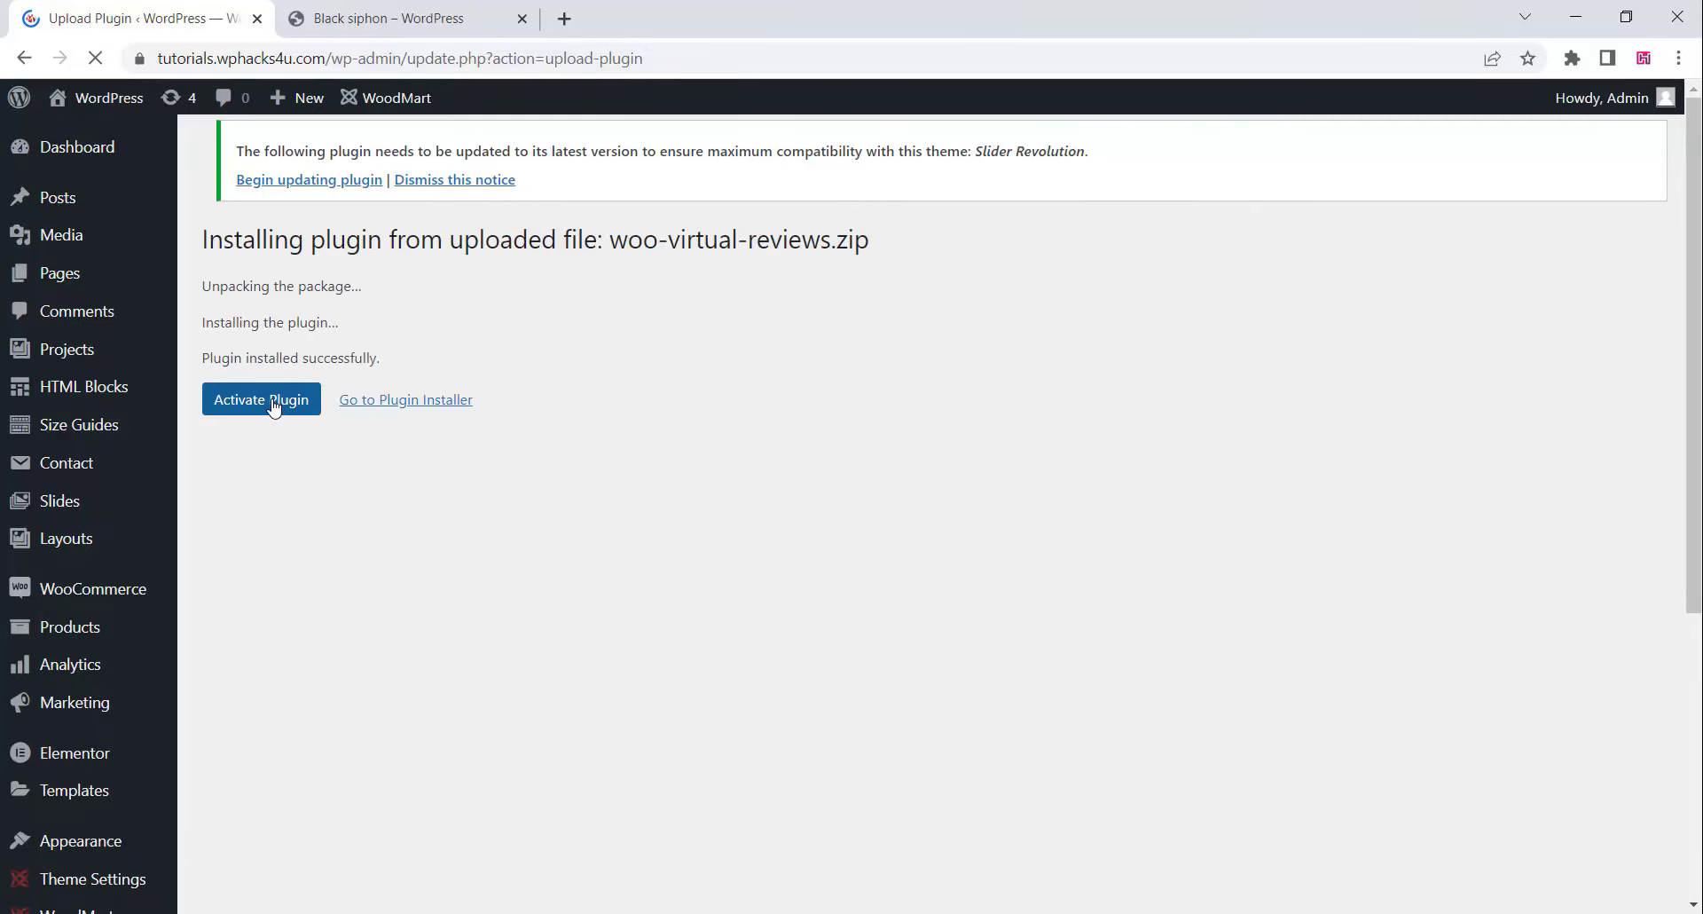
pyautogui.click(257, 429)
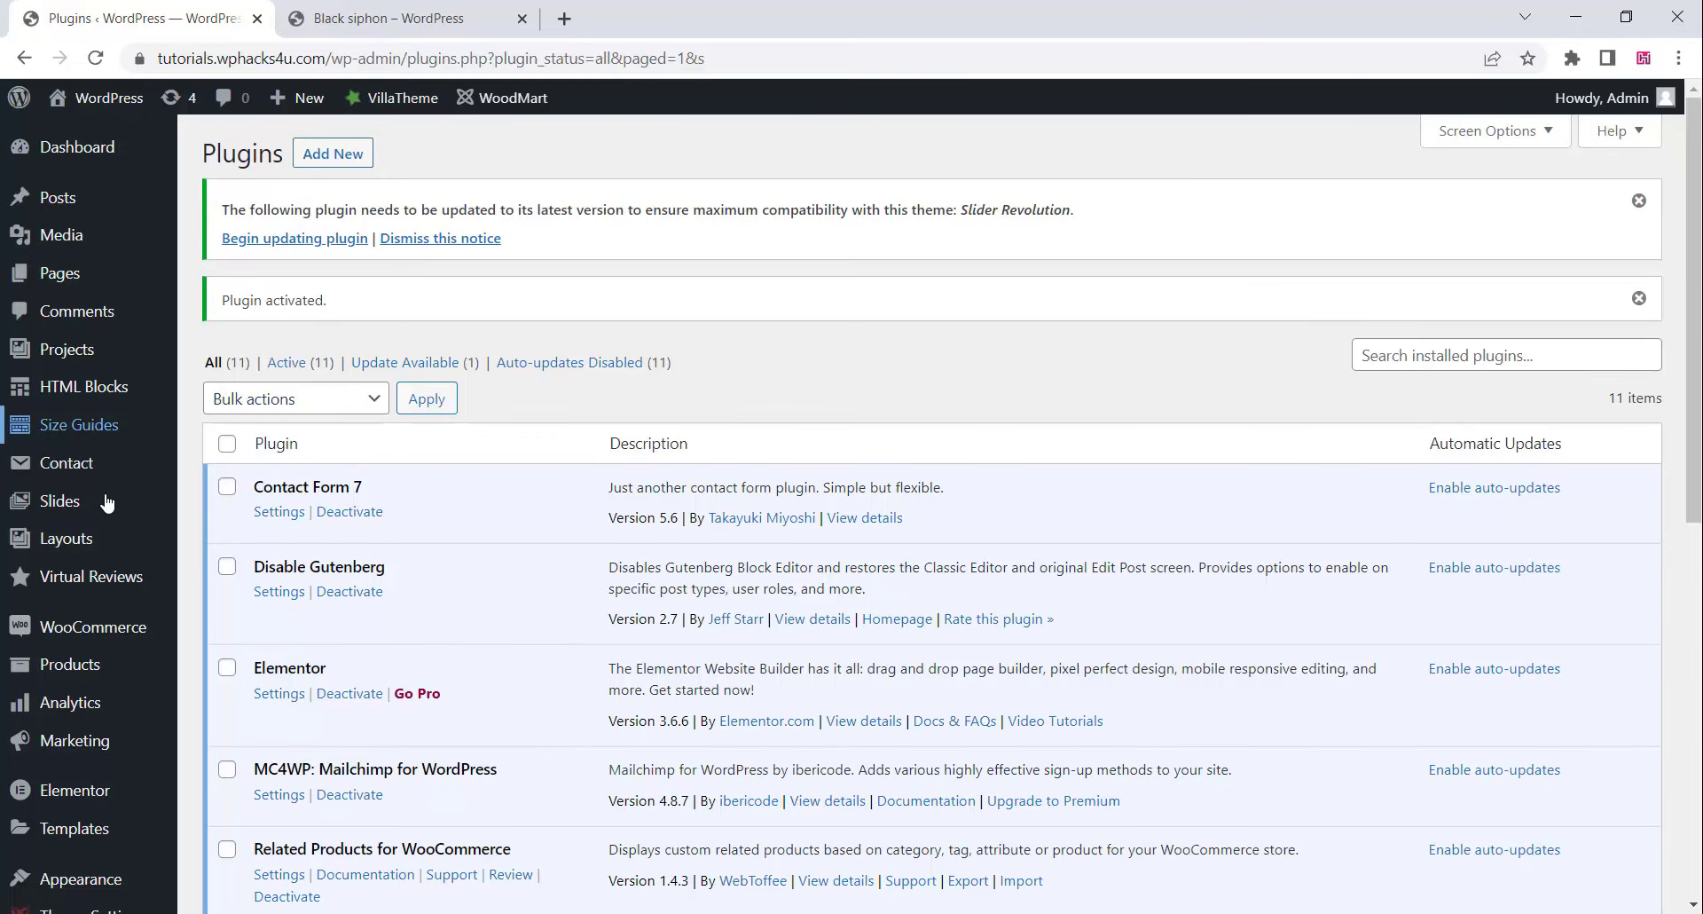
# - Open the Virtual Reviews settings and append two more reviewer first names to the end of the Author list
pyautogui.moveTo(80, 586)
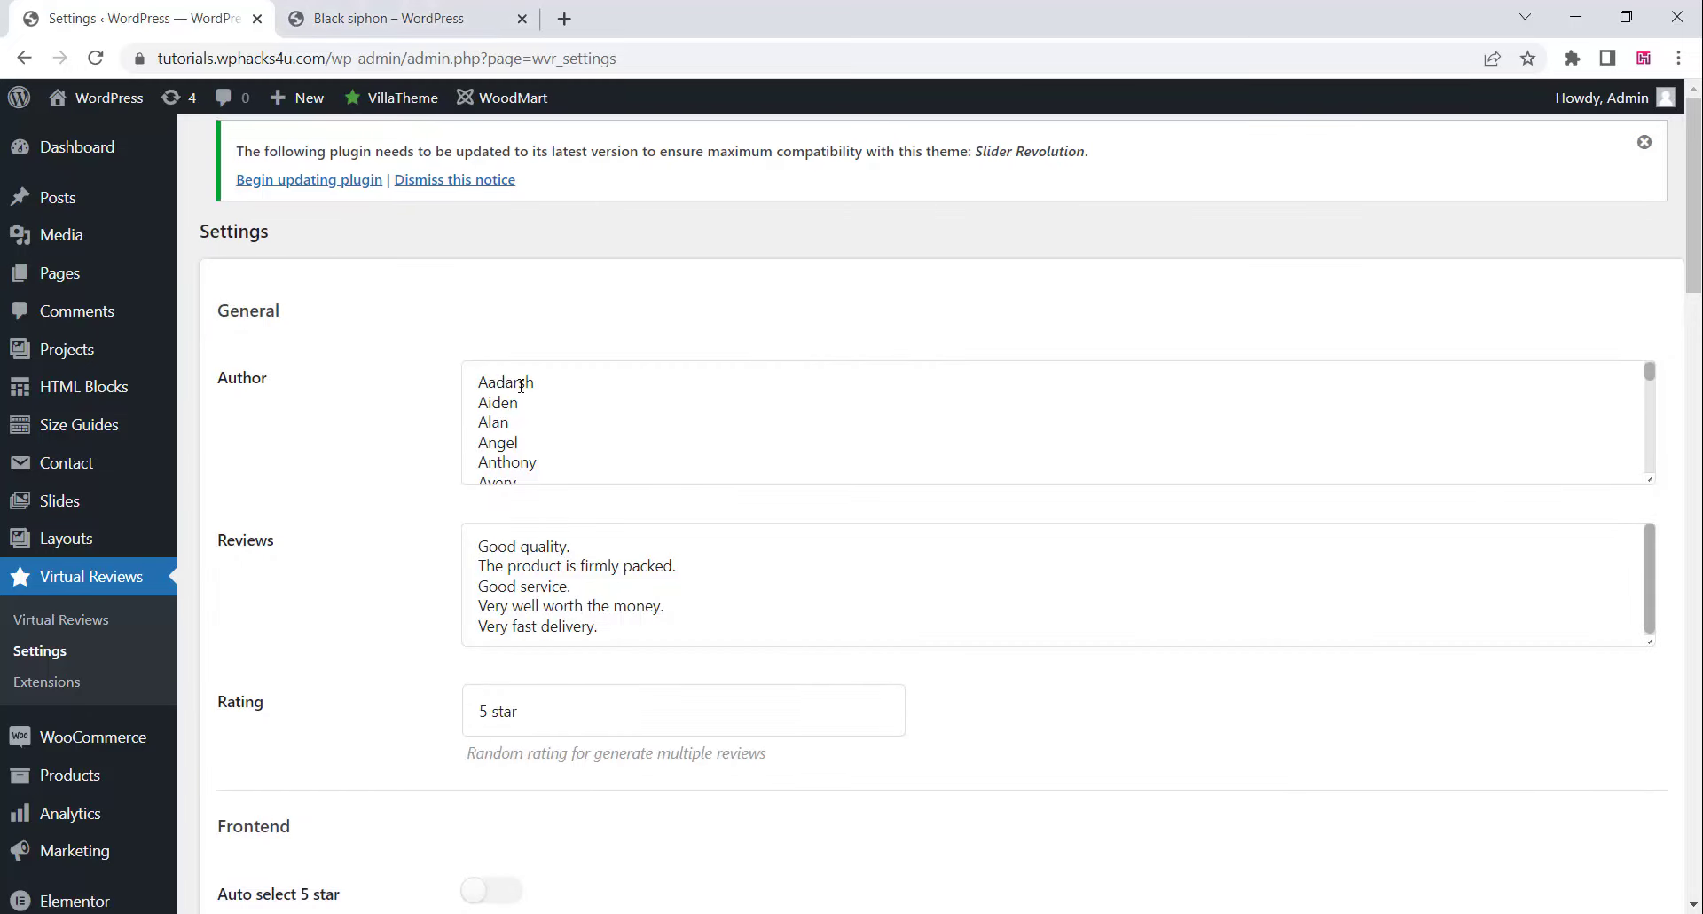
pyautogui.scroll(-9, 521, 389)
pyautogui.scroll(-4, 521, 393)
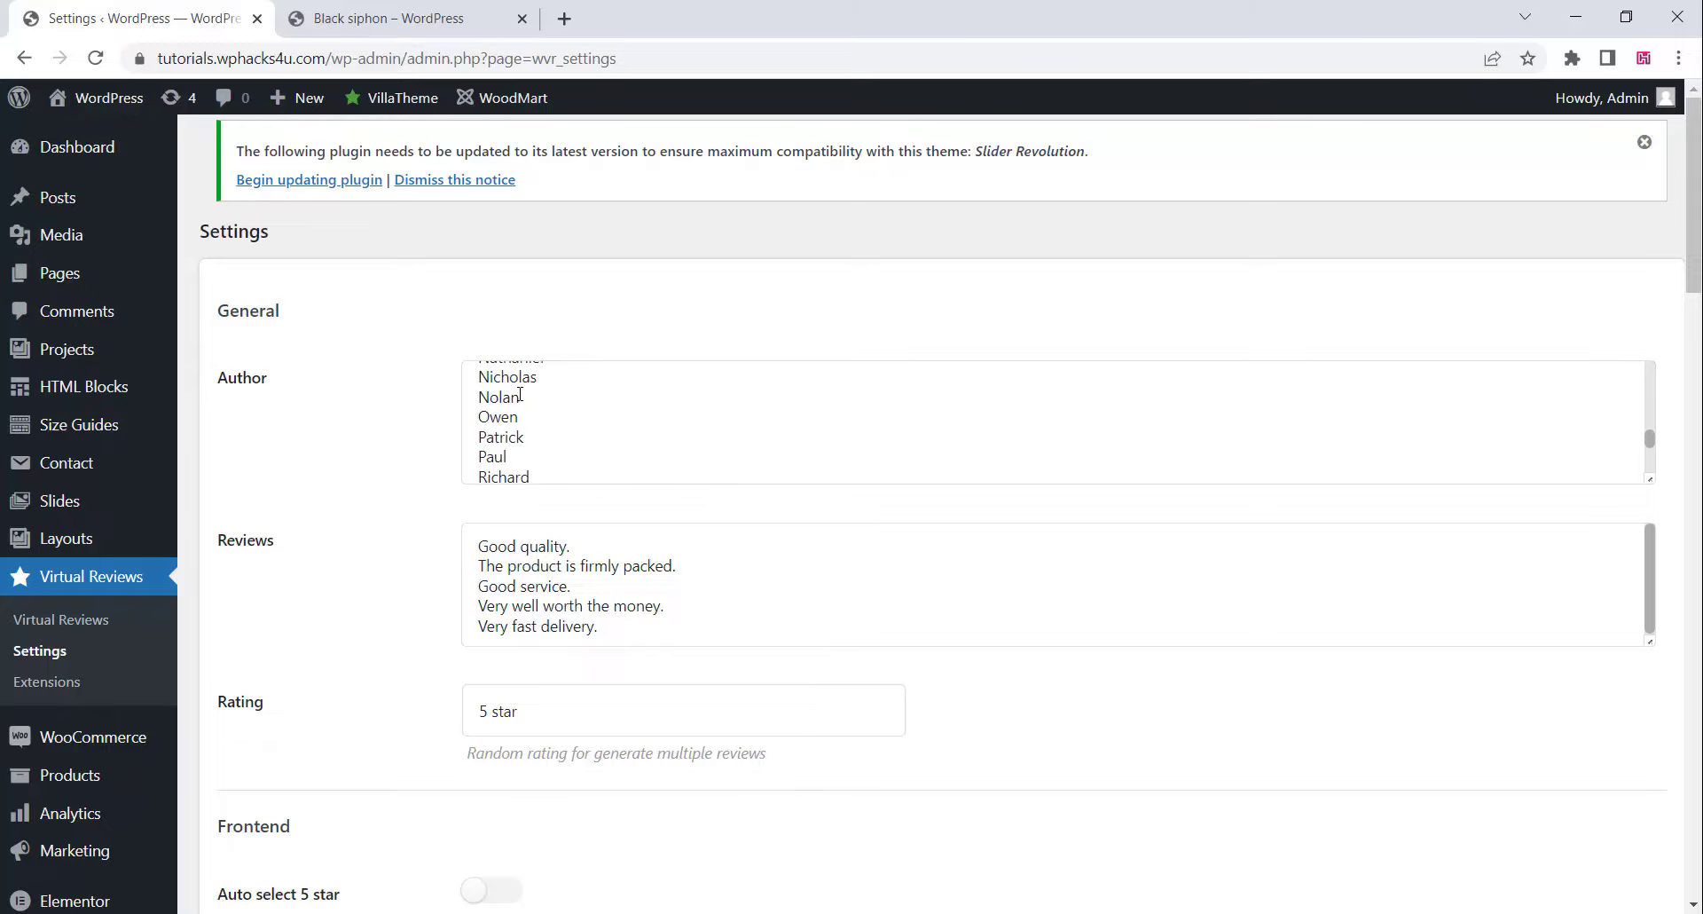
pyautogui.scroll(13, 506, 430)
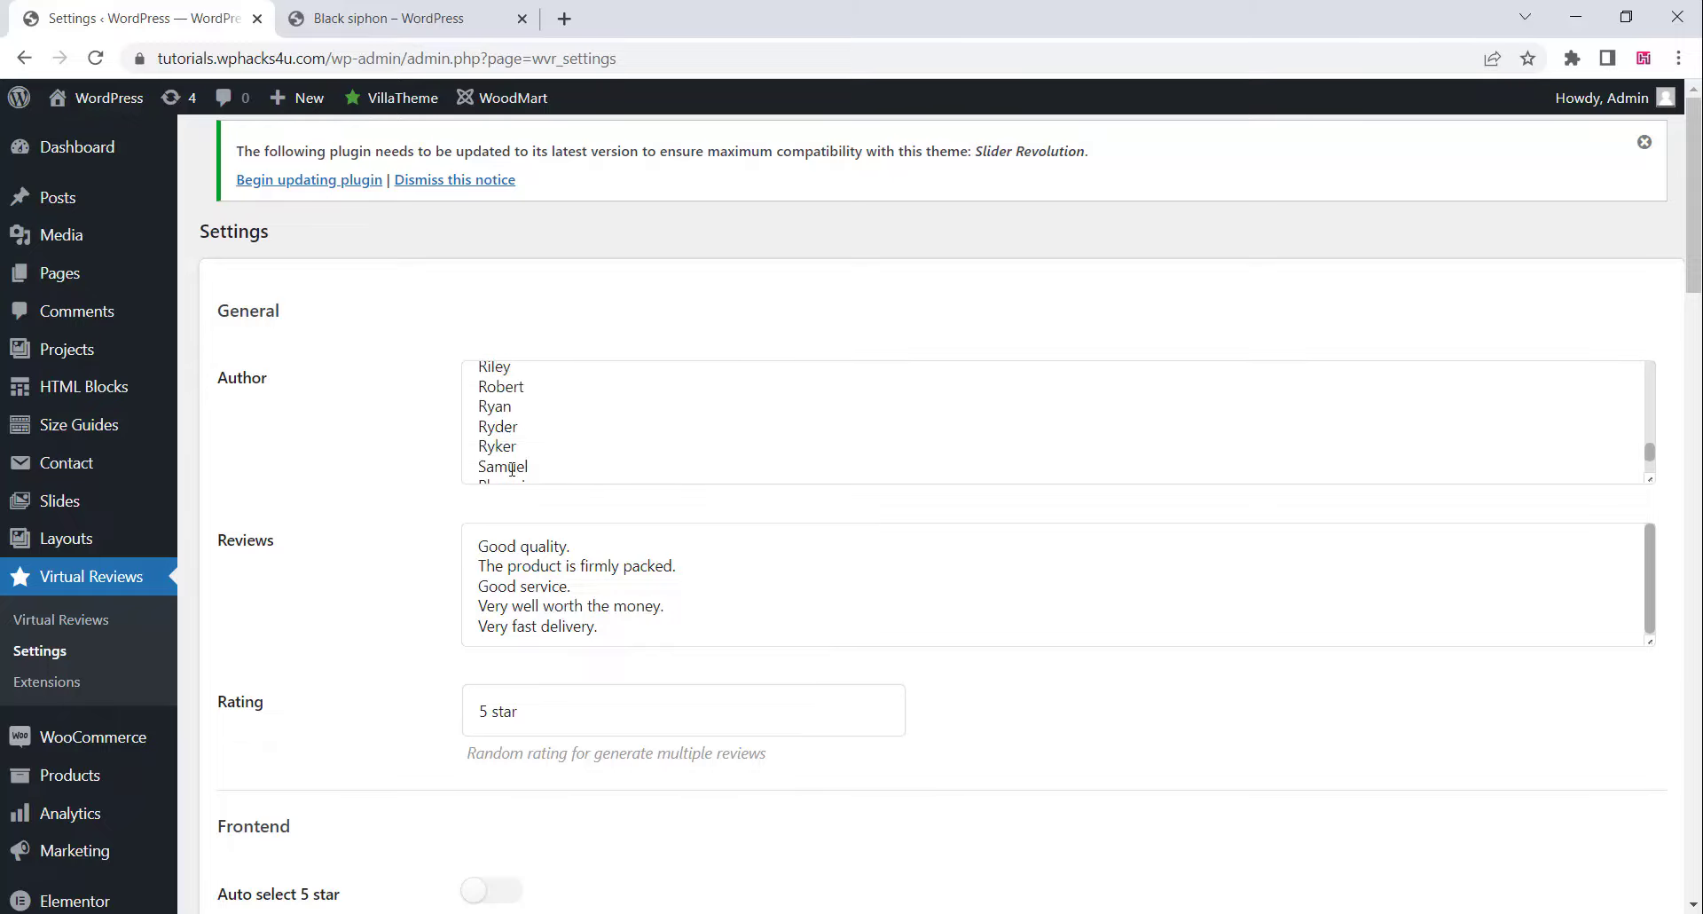
pyautogui.scroll(1, 506, 430)
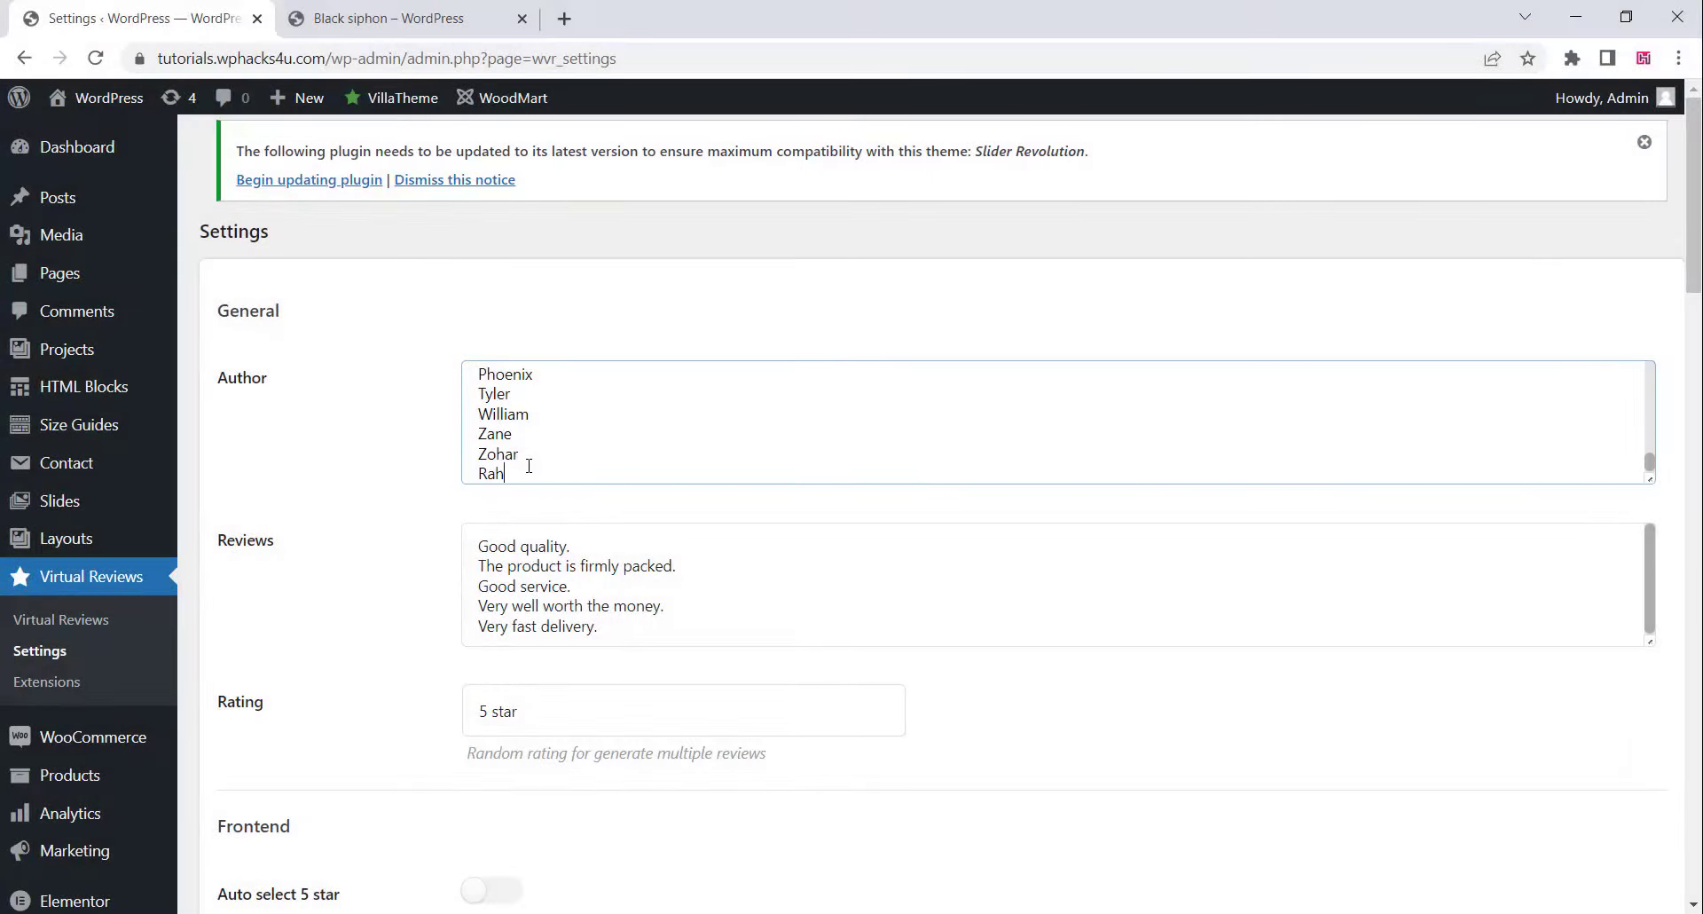
pyautogui.press('Return')
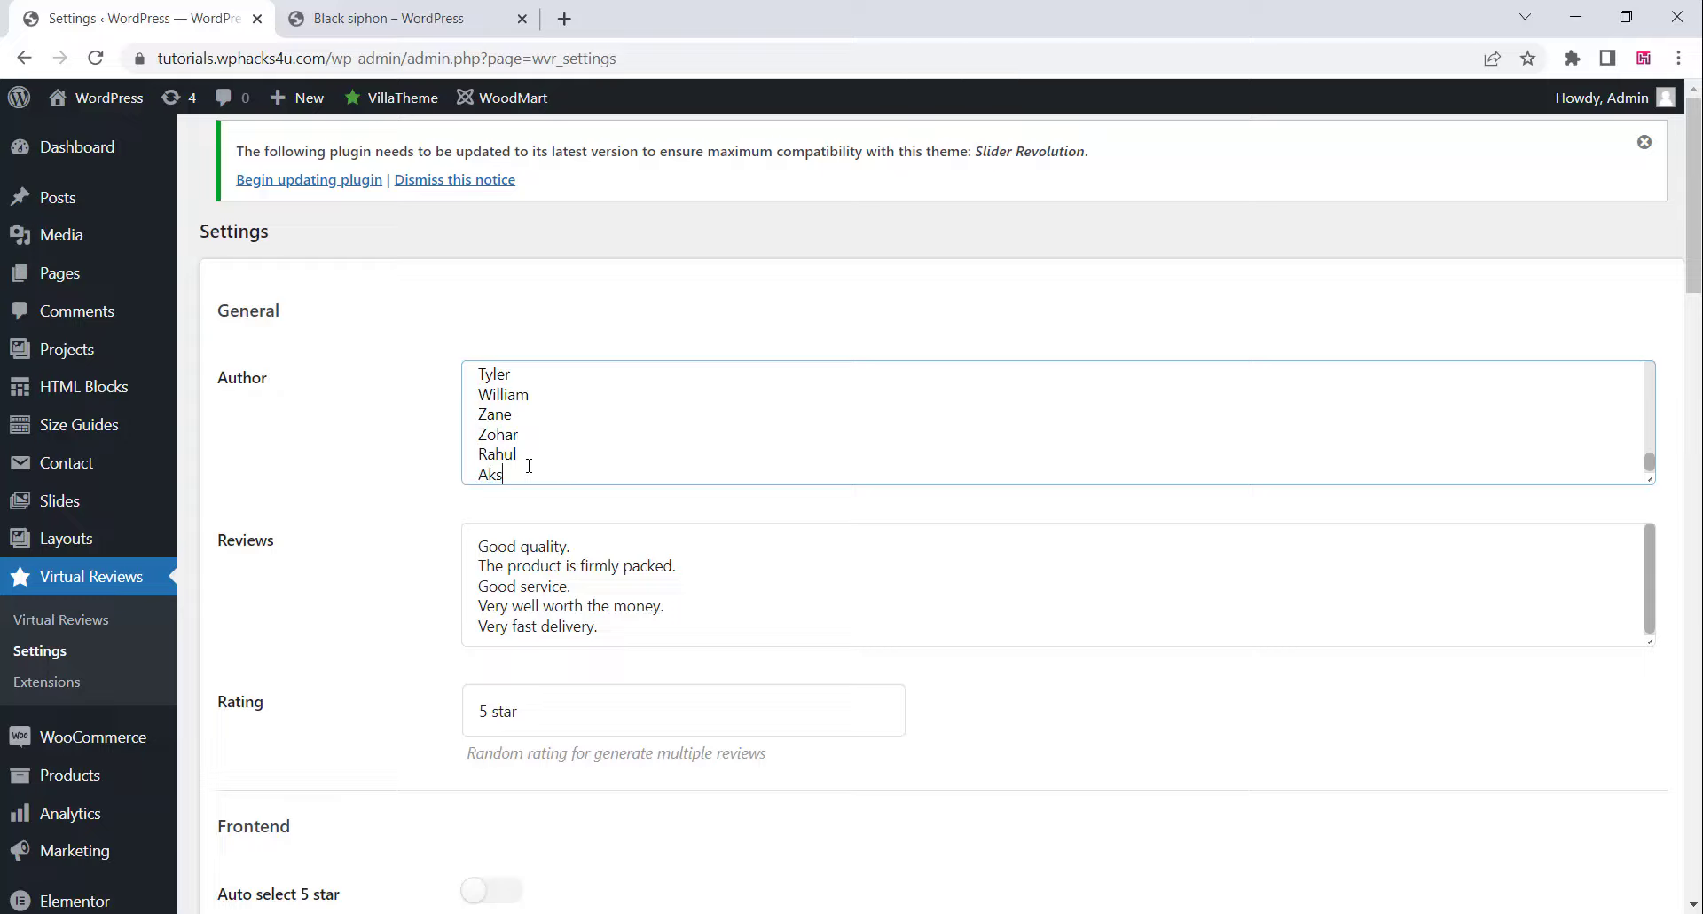
pyautogui.write('y')
# - Add the review text "Not good" on its own line after "Good quality." in the Reviews list
pyautogui.click(572, 548)
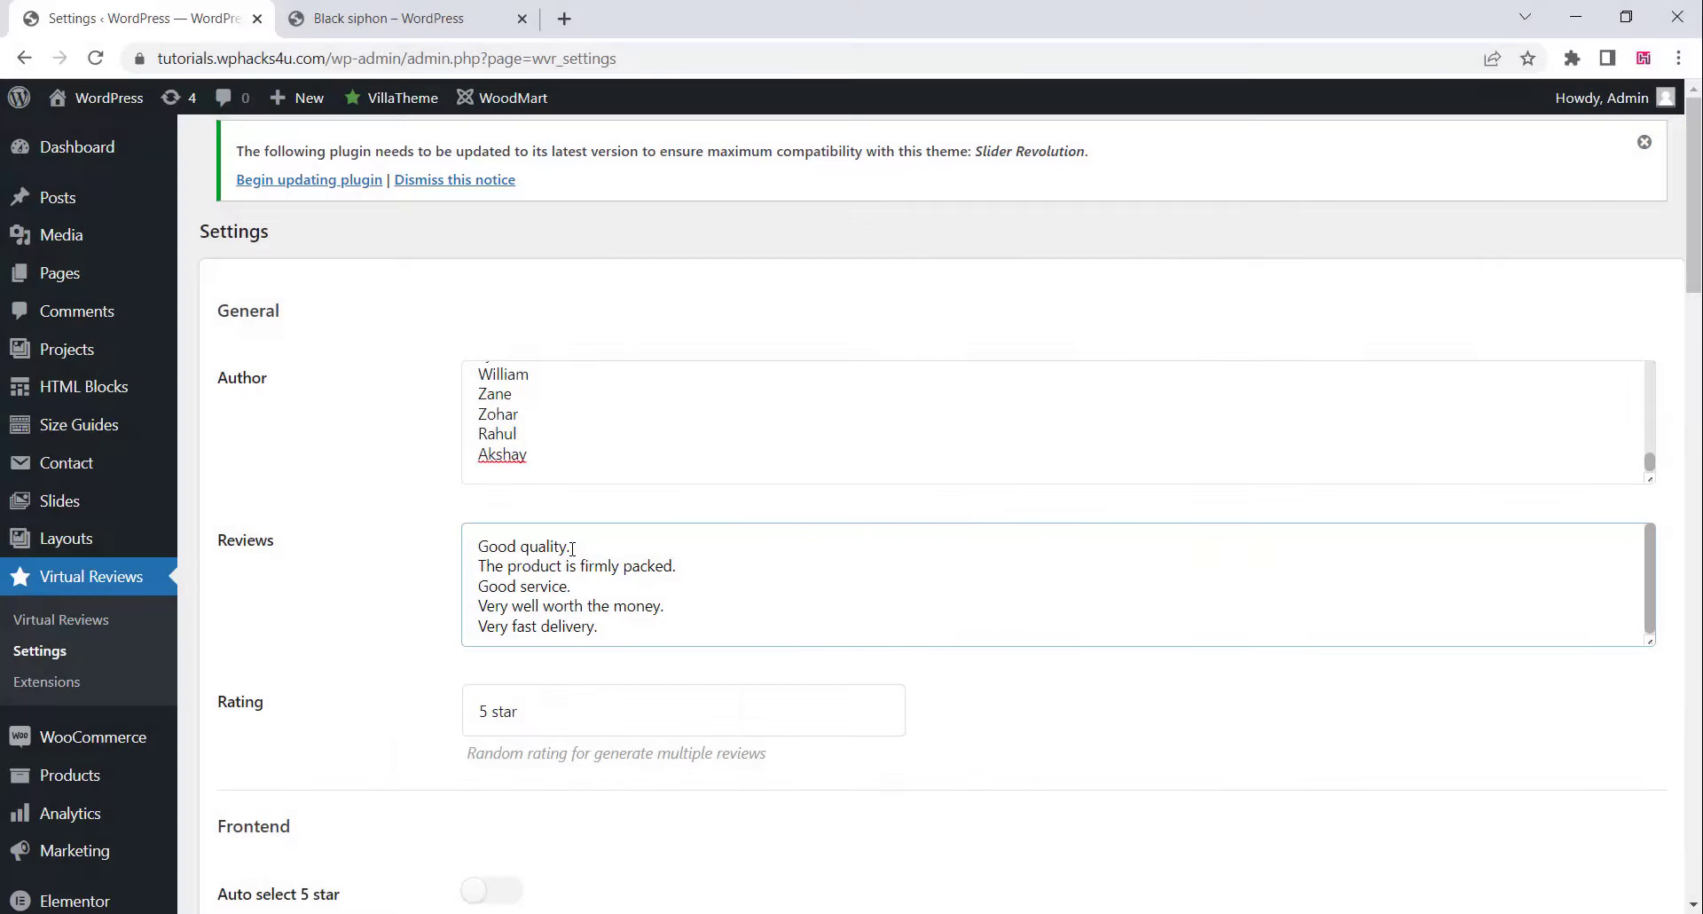
pyautogui.press('Return')
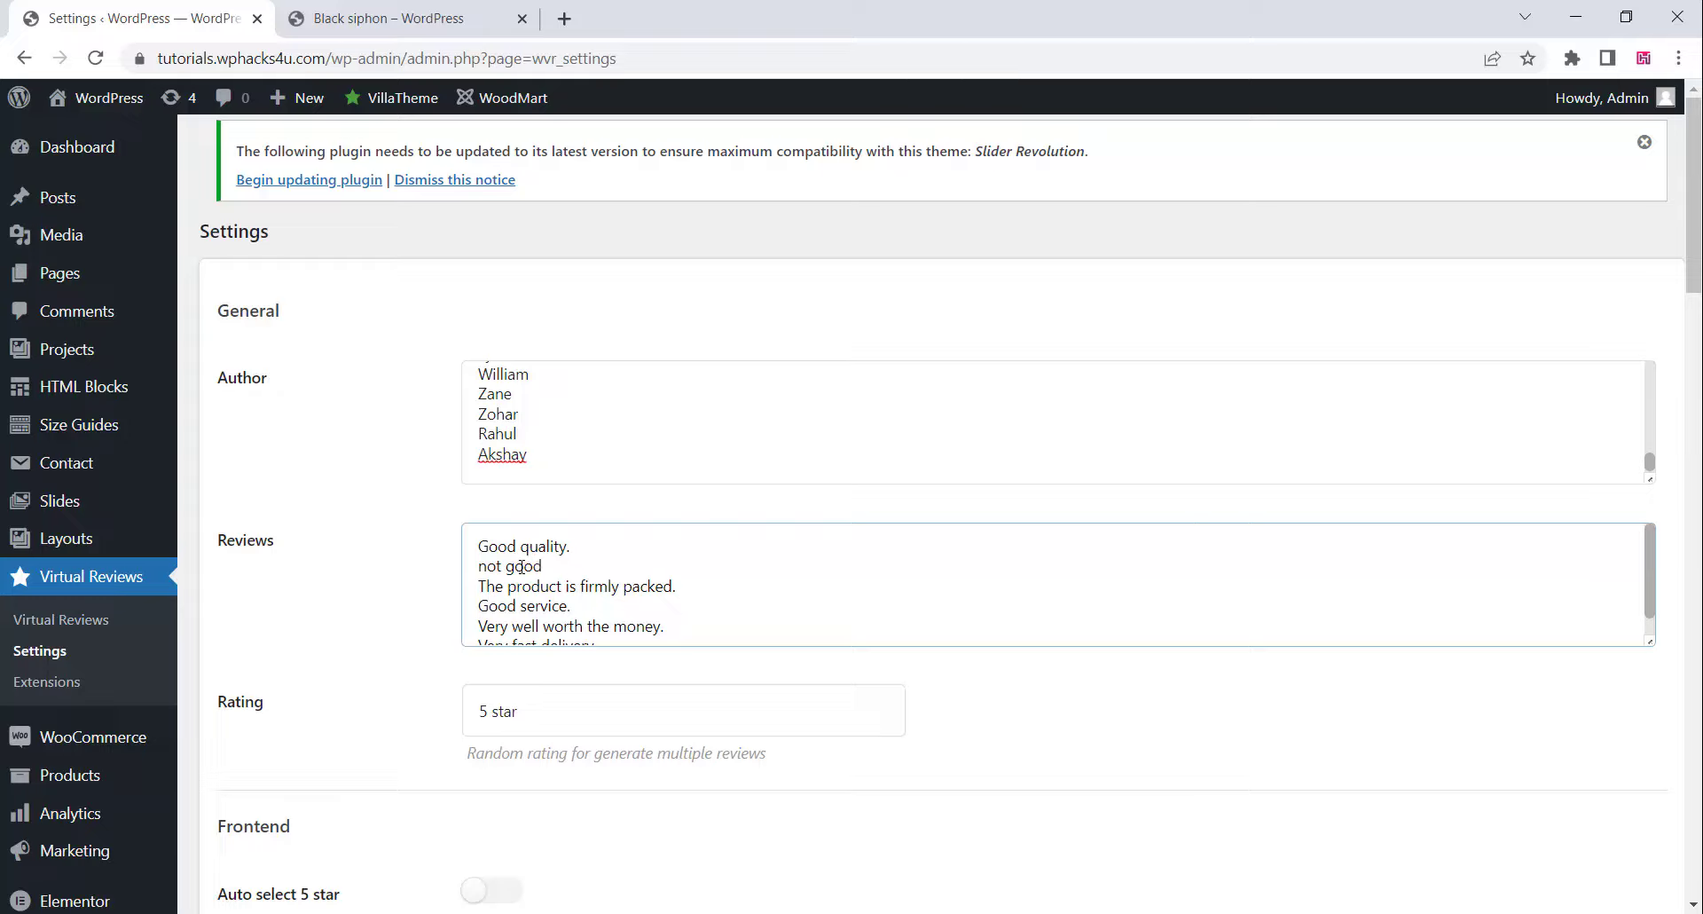
pyautogui.press('Delete')
pyautogui.write('N')
# - Append the review texts "Safe shipping" and "Quality Product" on separate lines at the end of the Reviews list
pyautogui.scroll(-1, 617, 584)
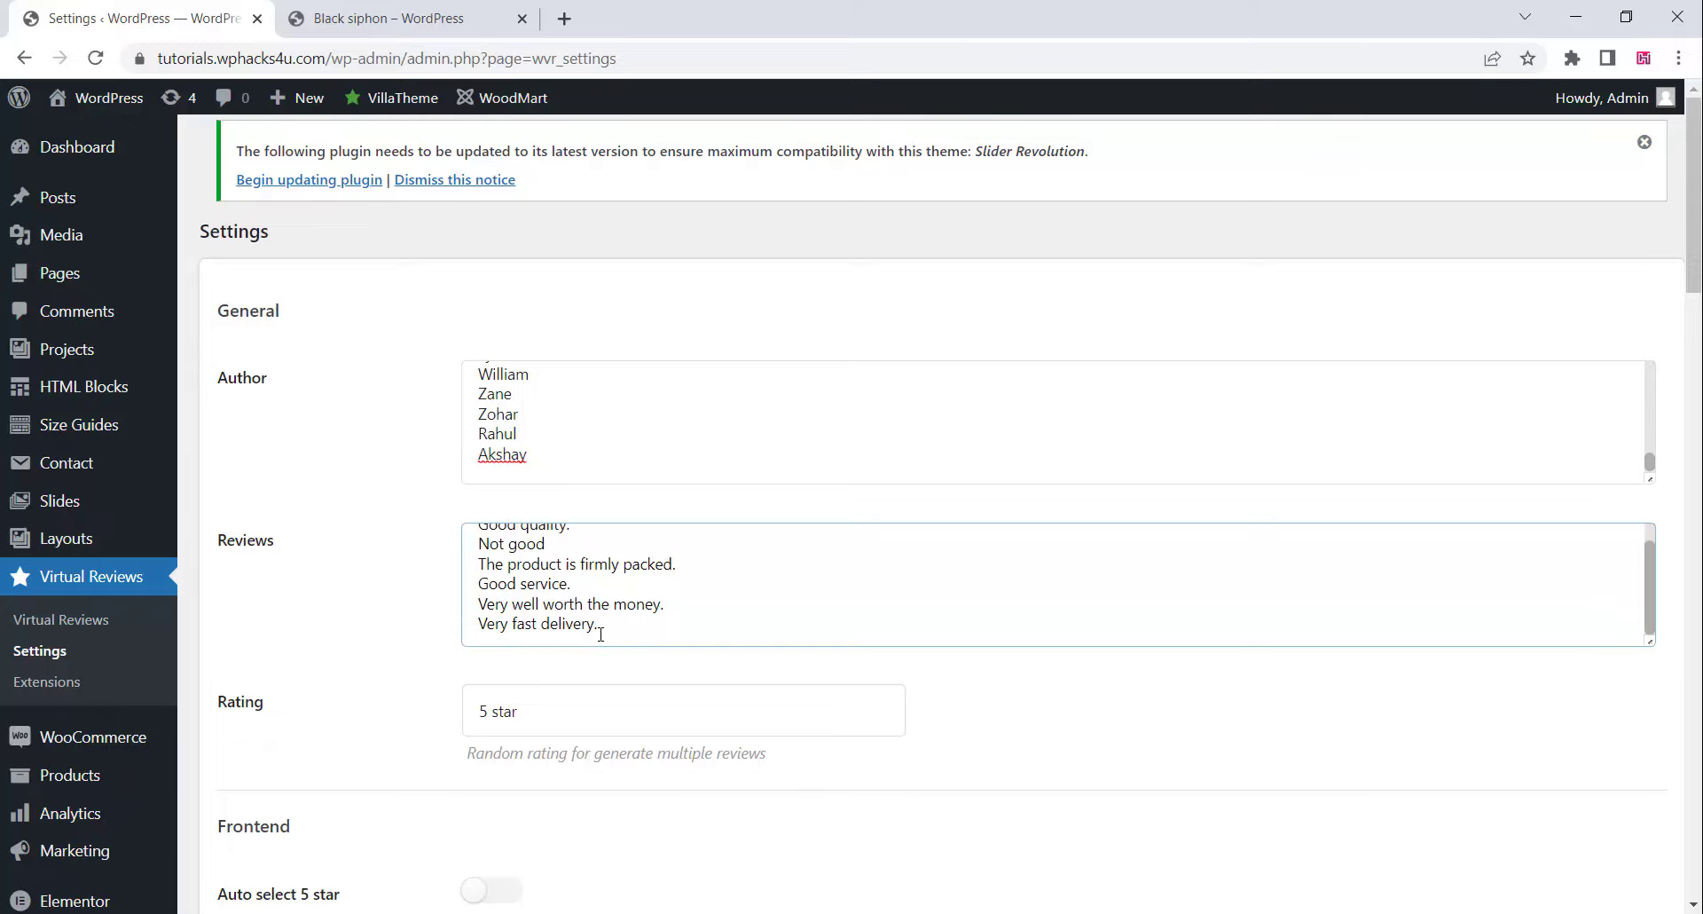
pyautogui.click(600, 635)
pyautogui.press('Return')
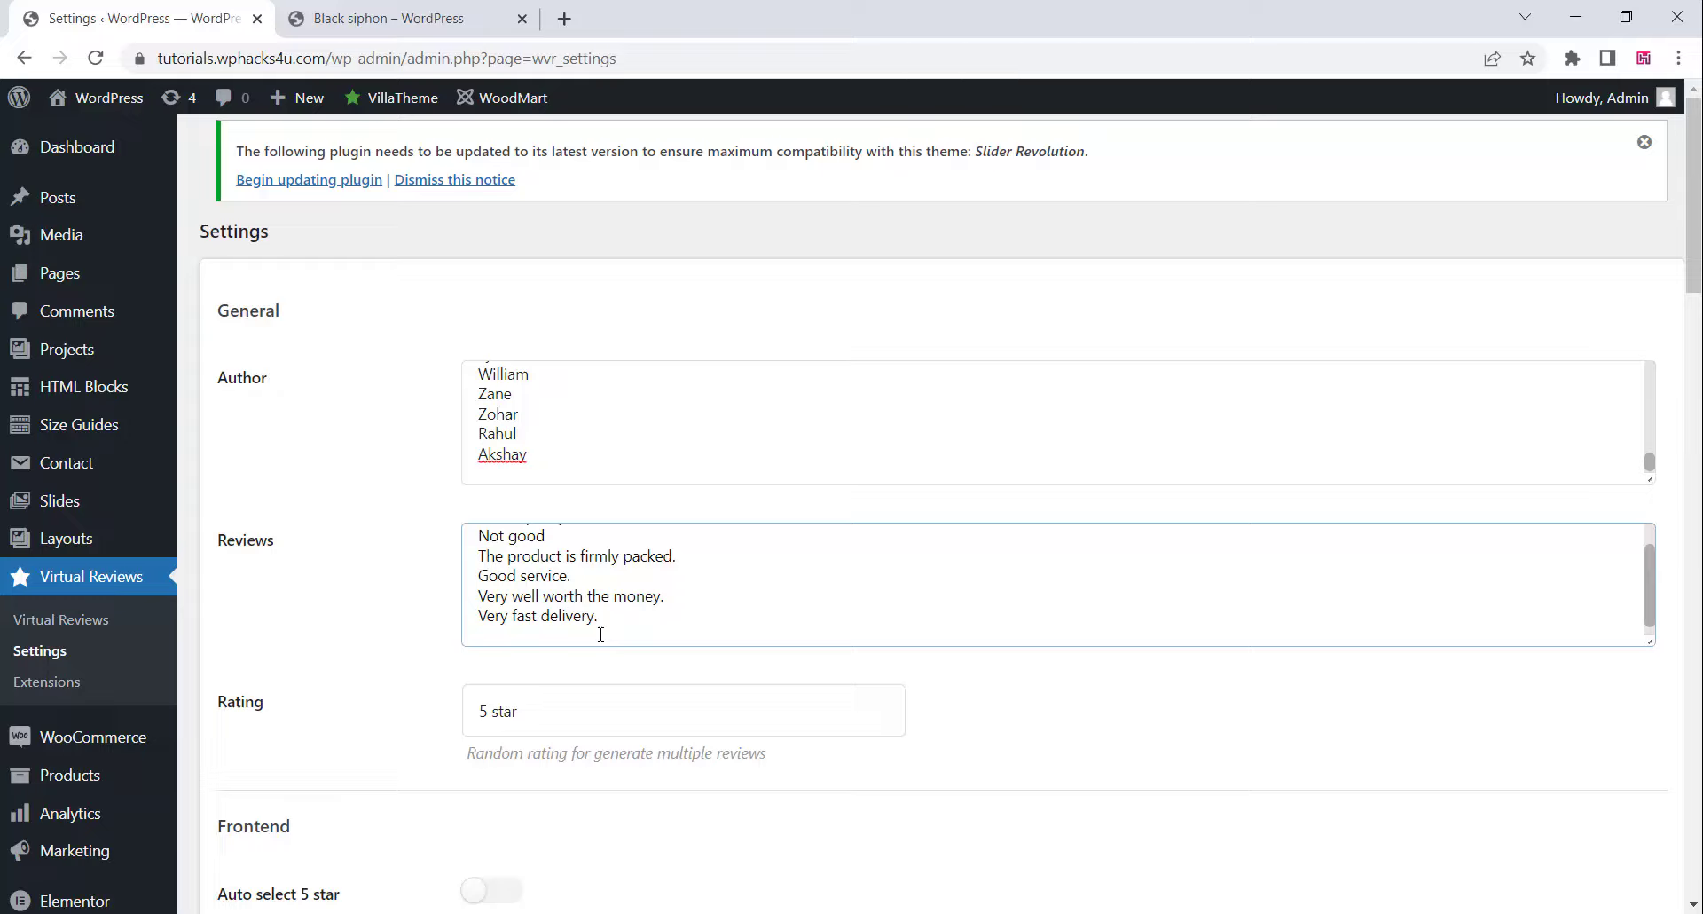
pyautogui.write('Safe shipping')
pyautogui.press('Return')
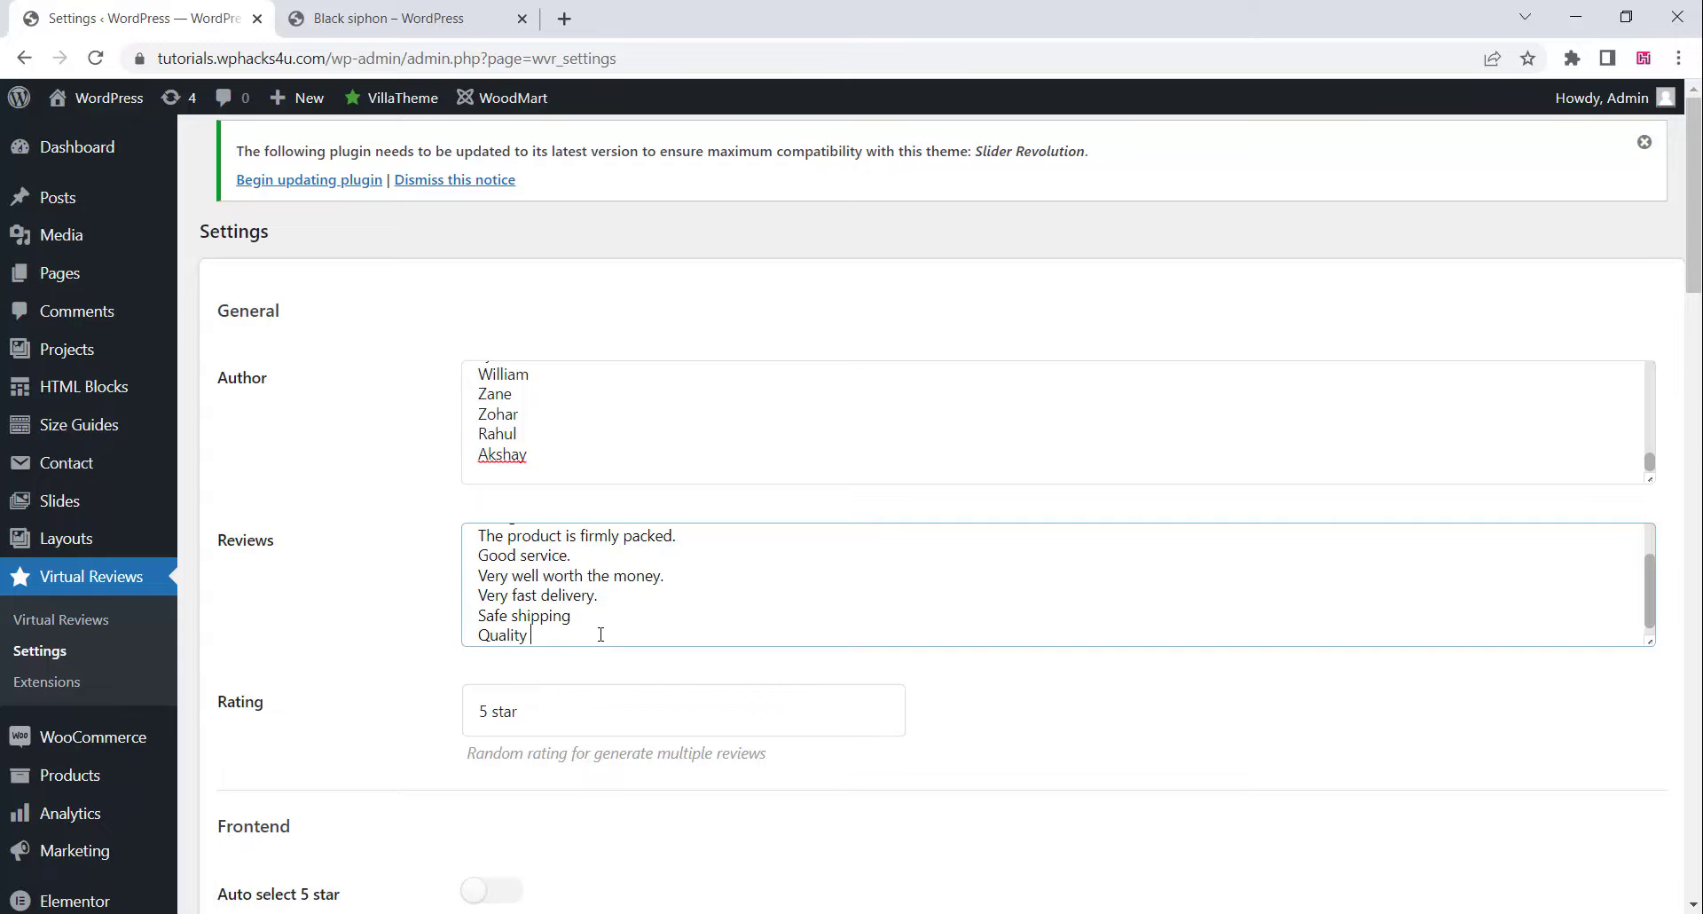
# - Set the rating for generated multiple reviews to Random 4-5 star
pyautogui.scroll(-3, 601, 634)
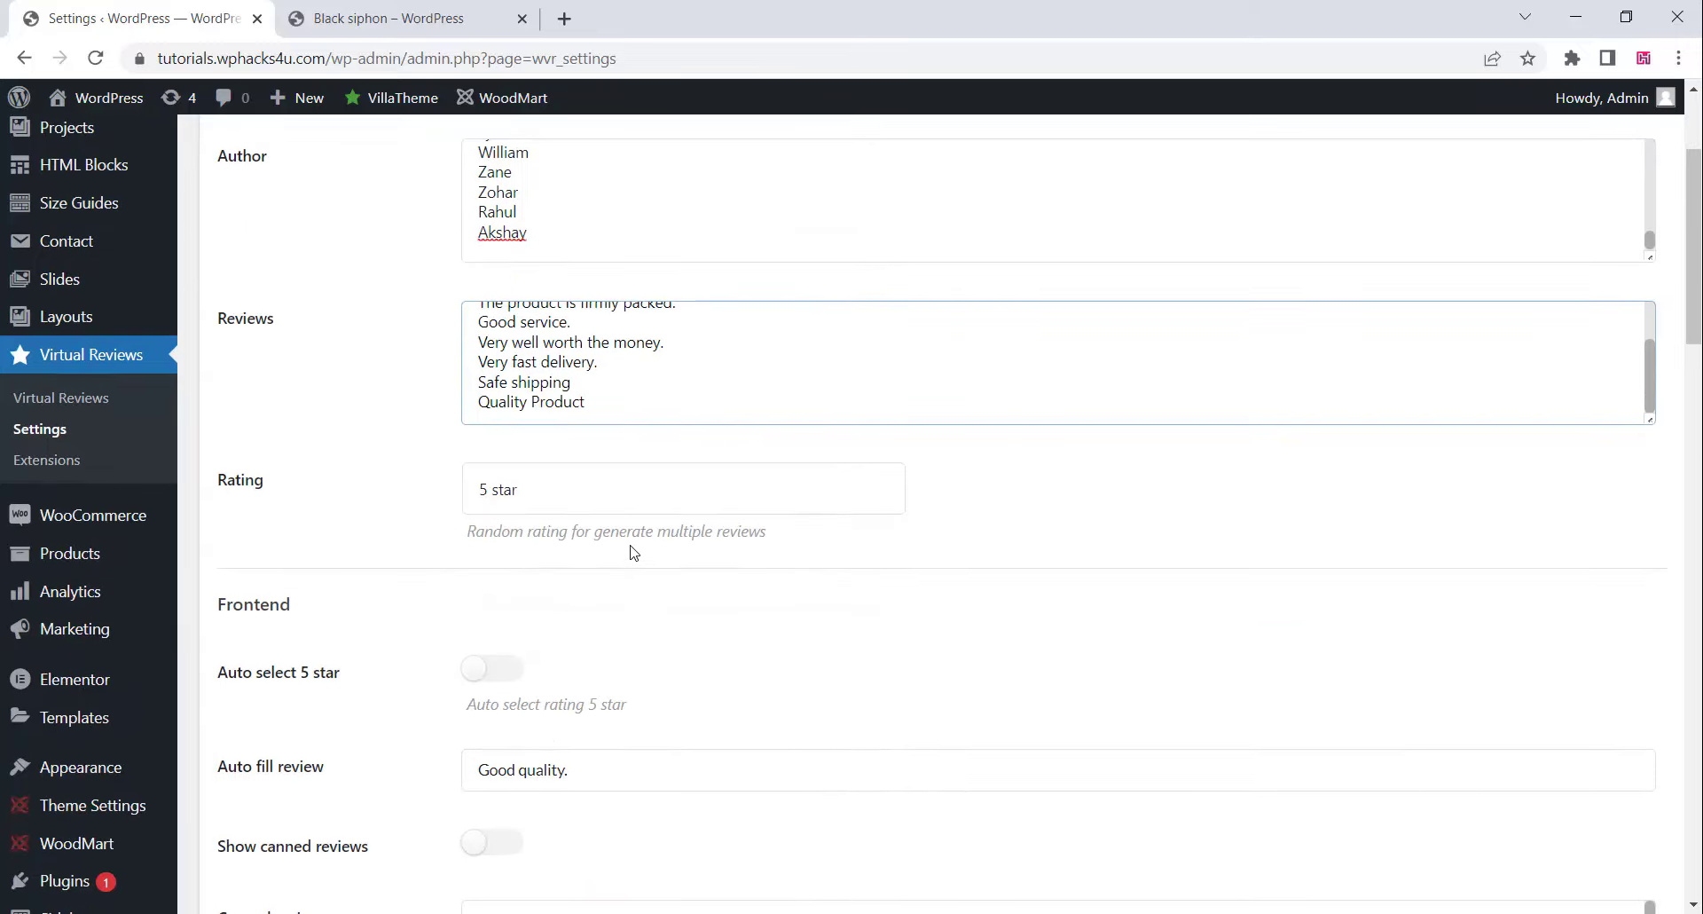
pyautogui.click(545, 506)
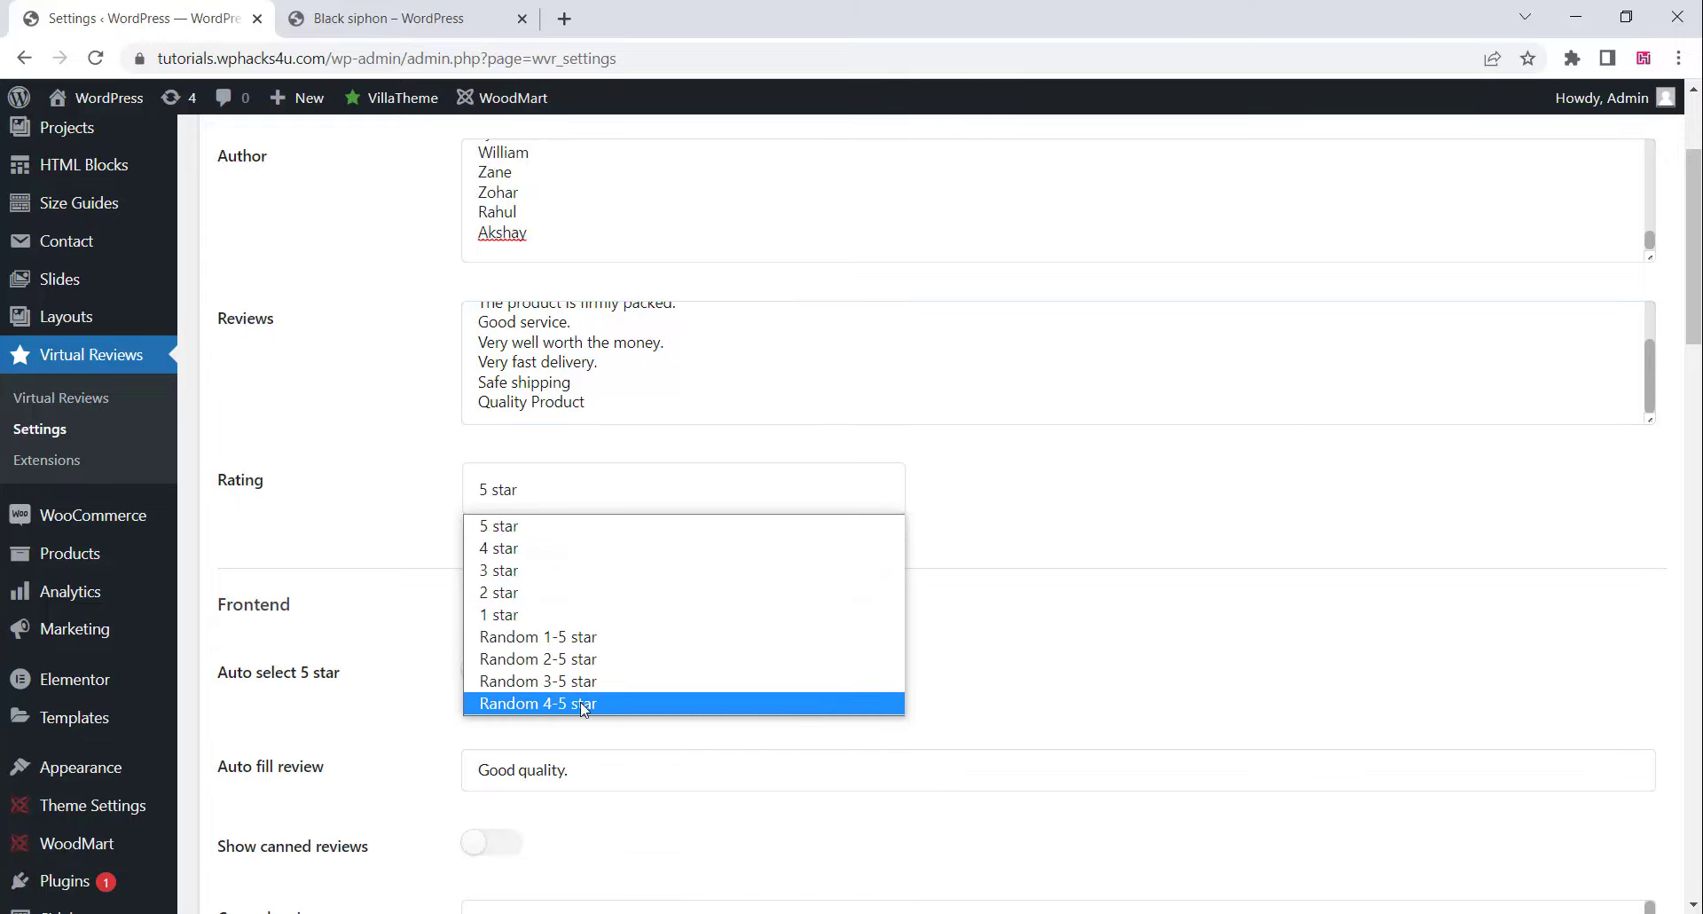
pyautogui.click(545, 706)
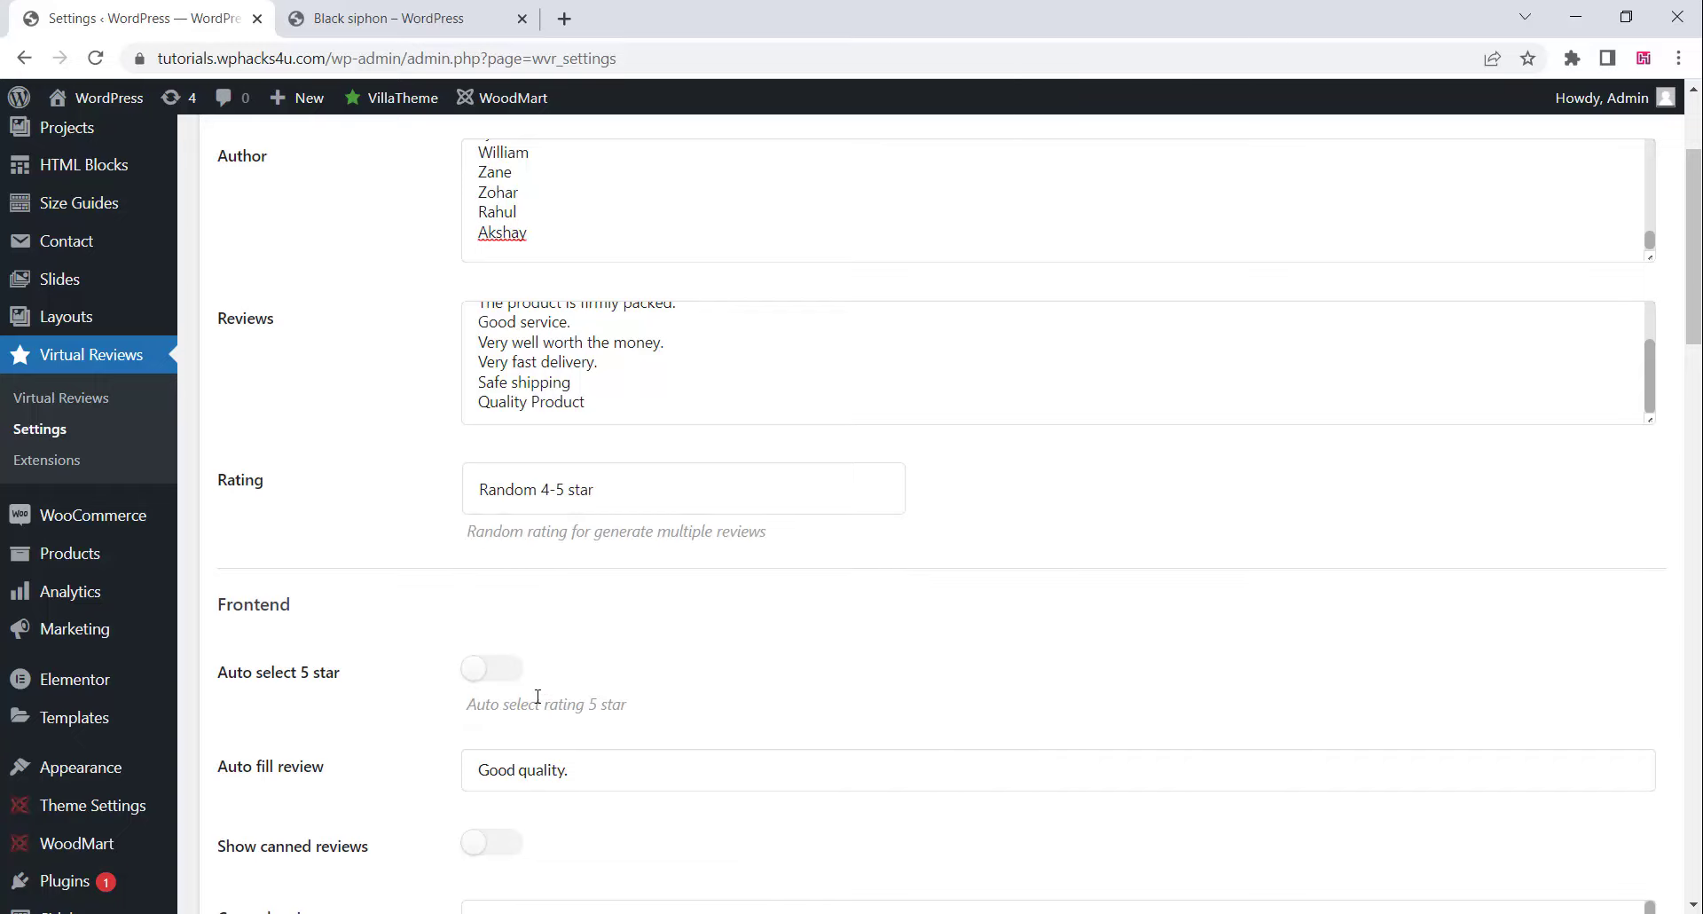
# - Enable Show purchased label in the Purchased label section and save the Virtual Reviews settings
pyautogui.scroll(-2, 508, 657)
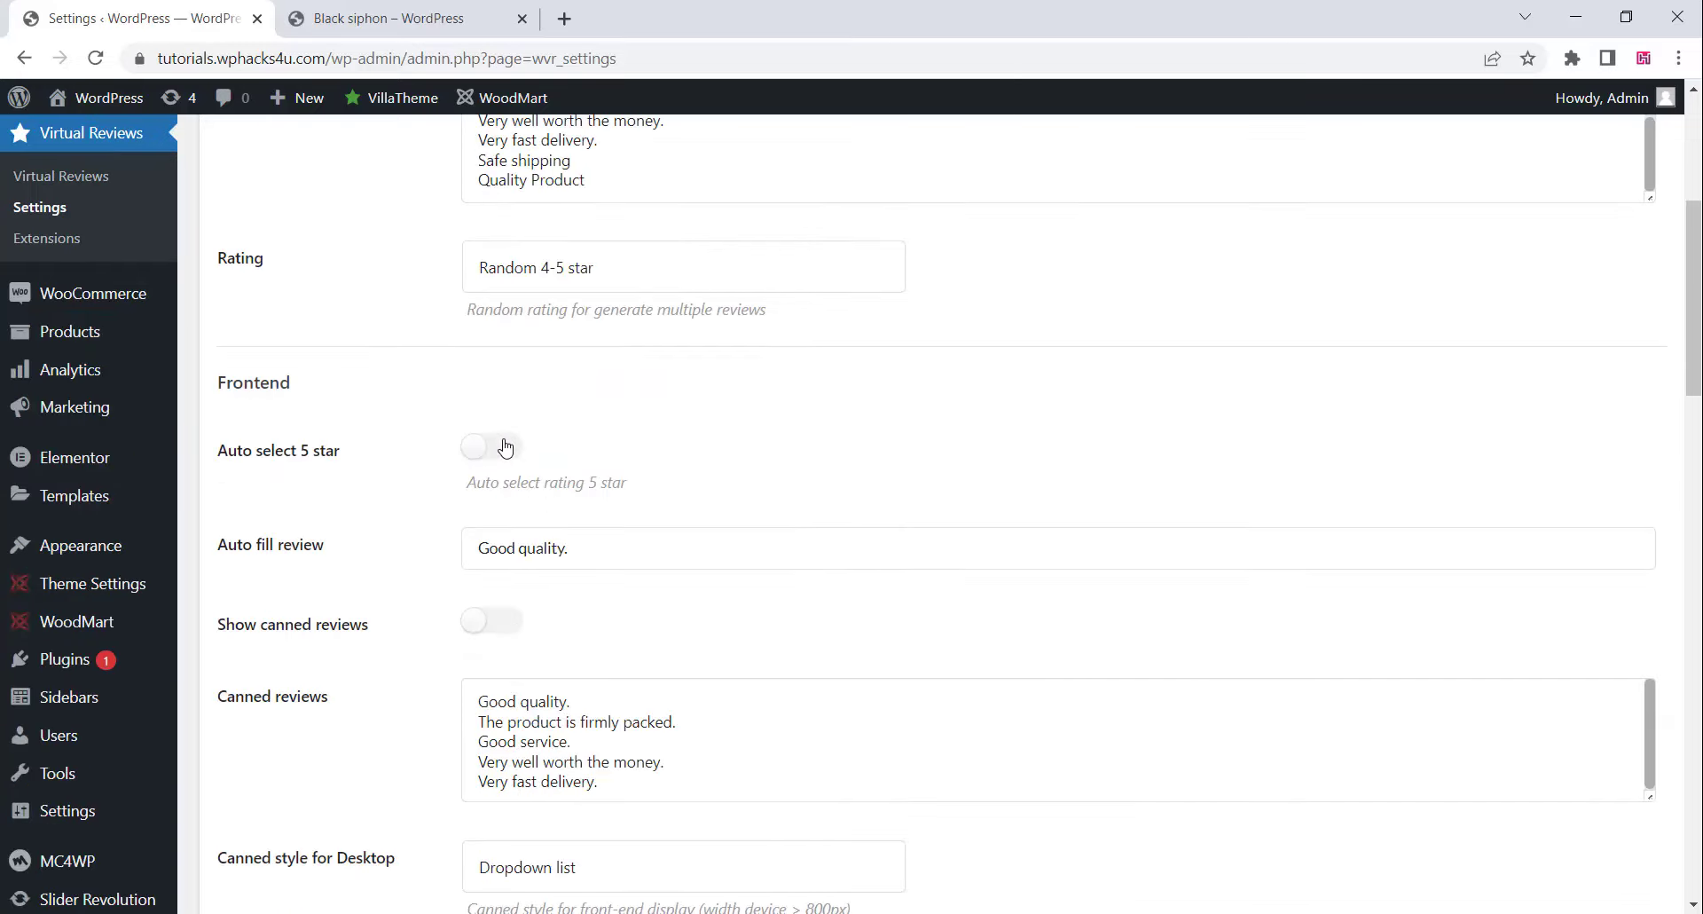
pyautogui.scroll(-3, 507, 450)
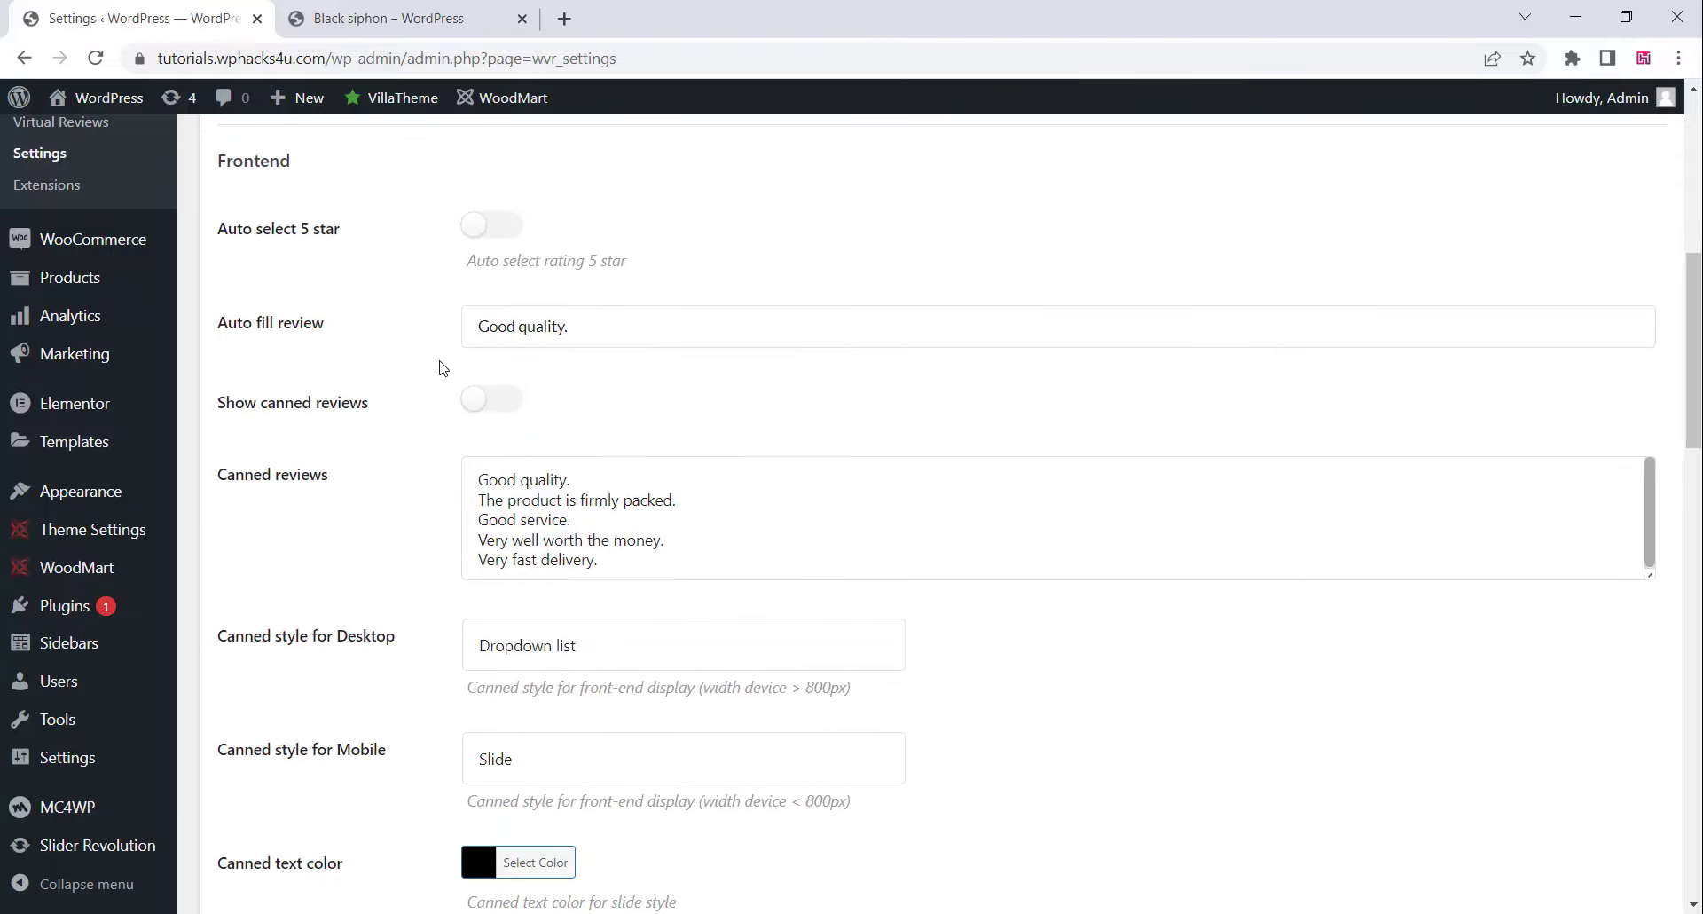
pyautogui.scroll(3, 400, 323)
pyautogui.scroll(-2, 384, 408)
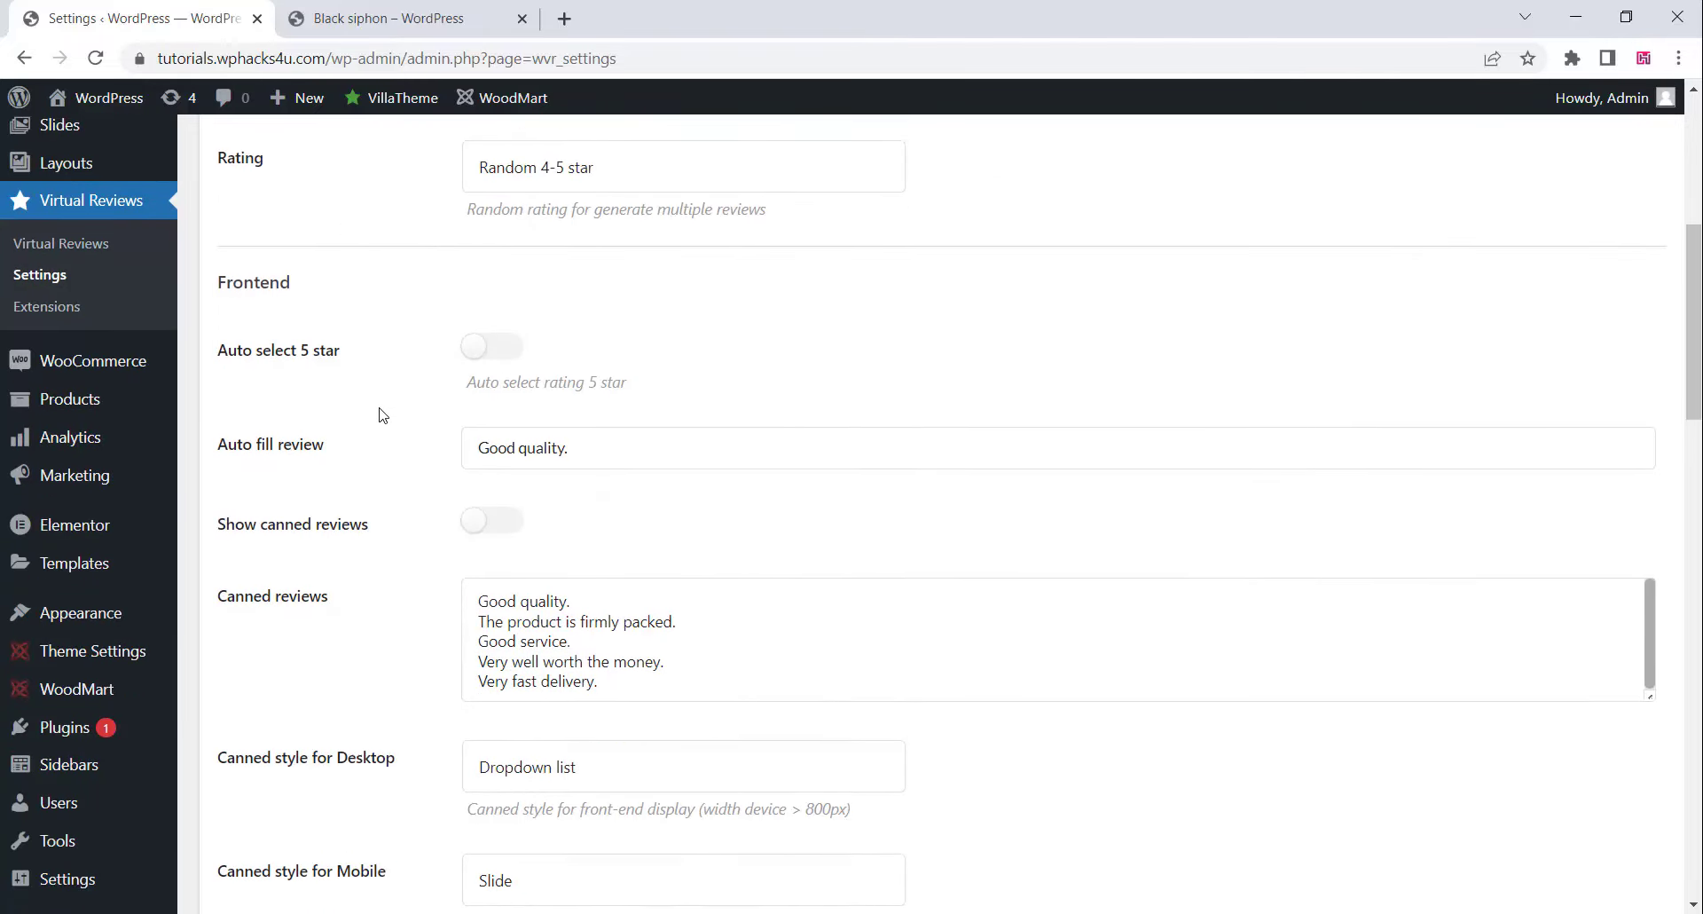
pyautogui.scroll(-2, 383, 415)
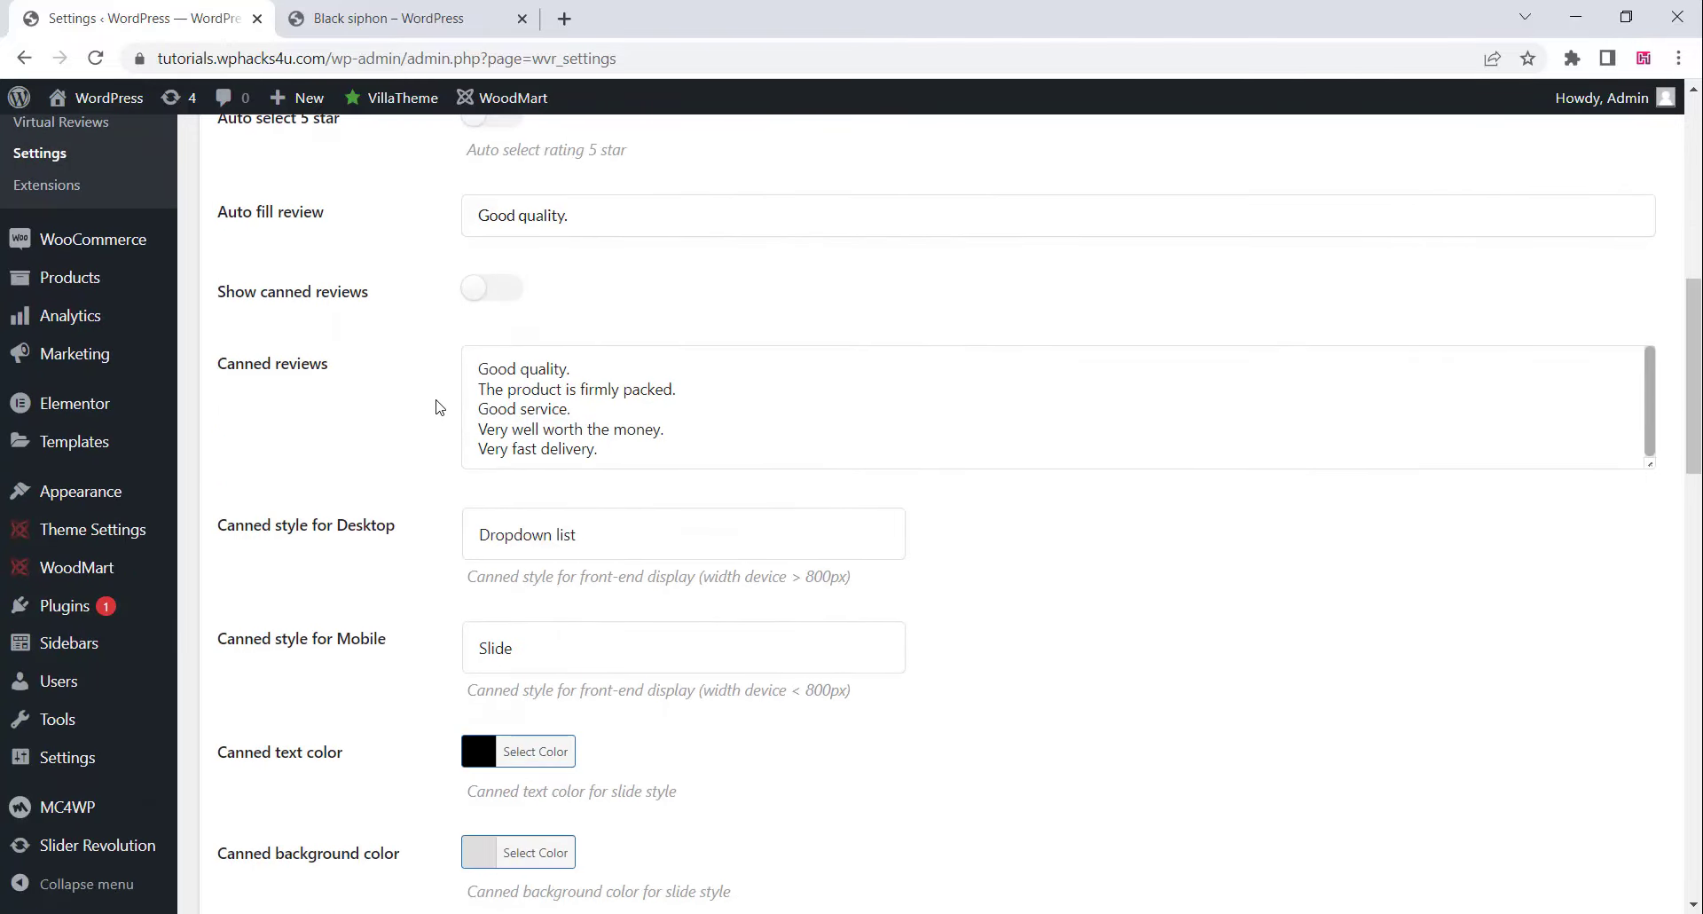
pyautogui.scroll(-2, 438, 408)
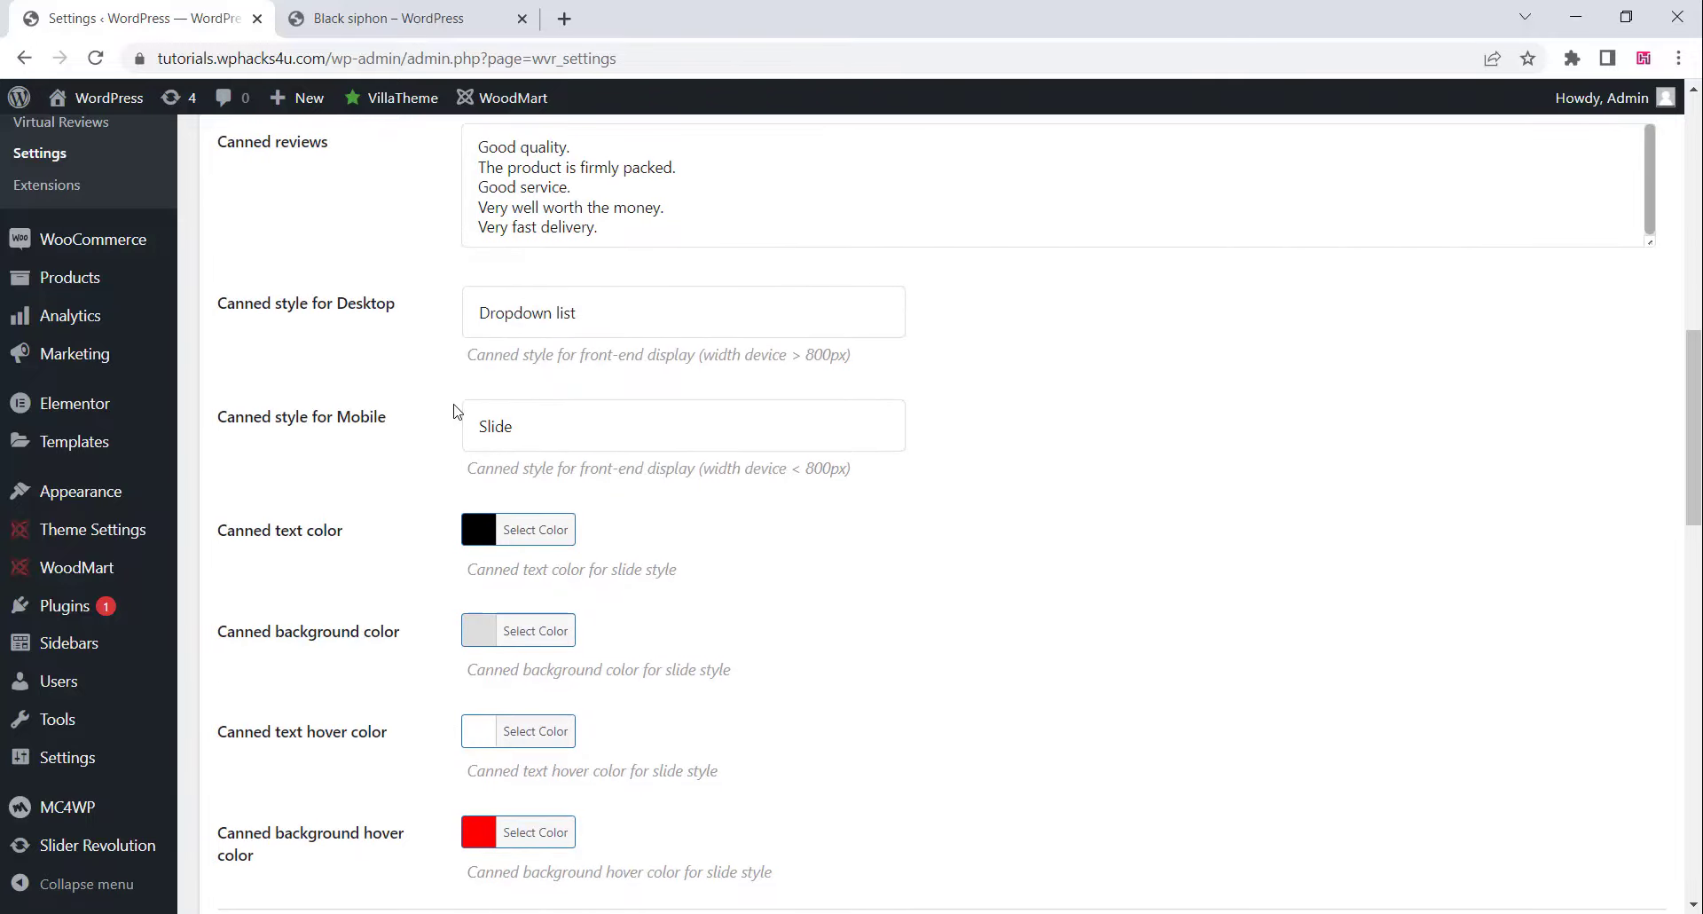
pyautogui.scroll(-3, 424, 450)
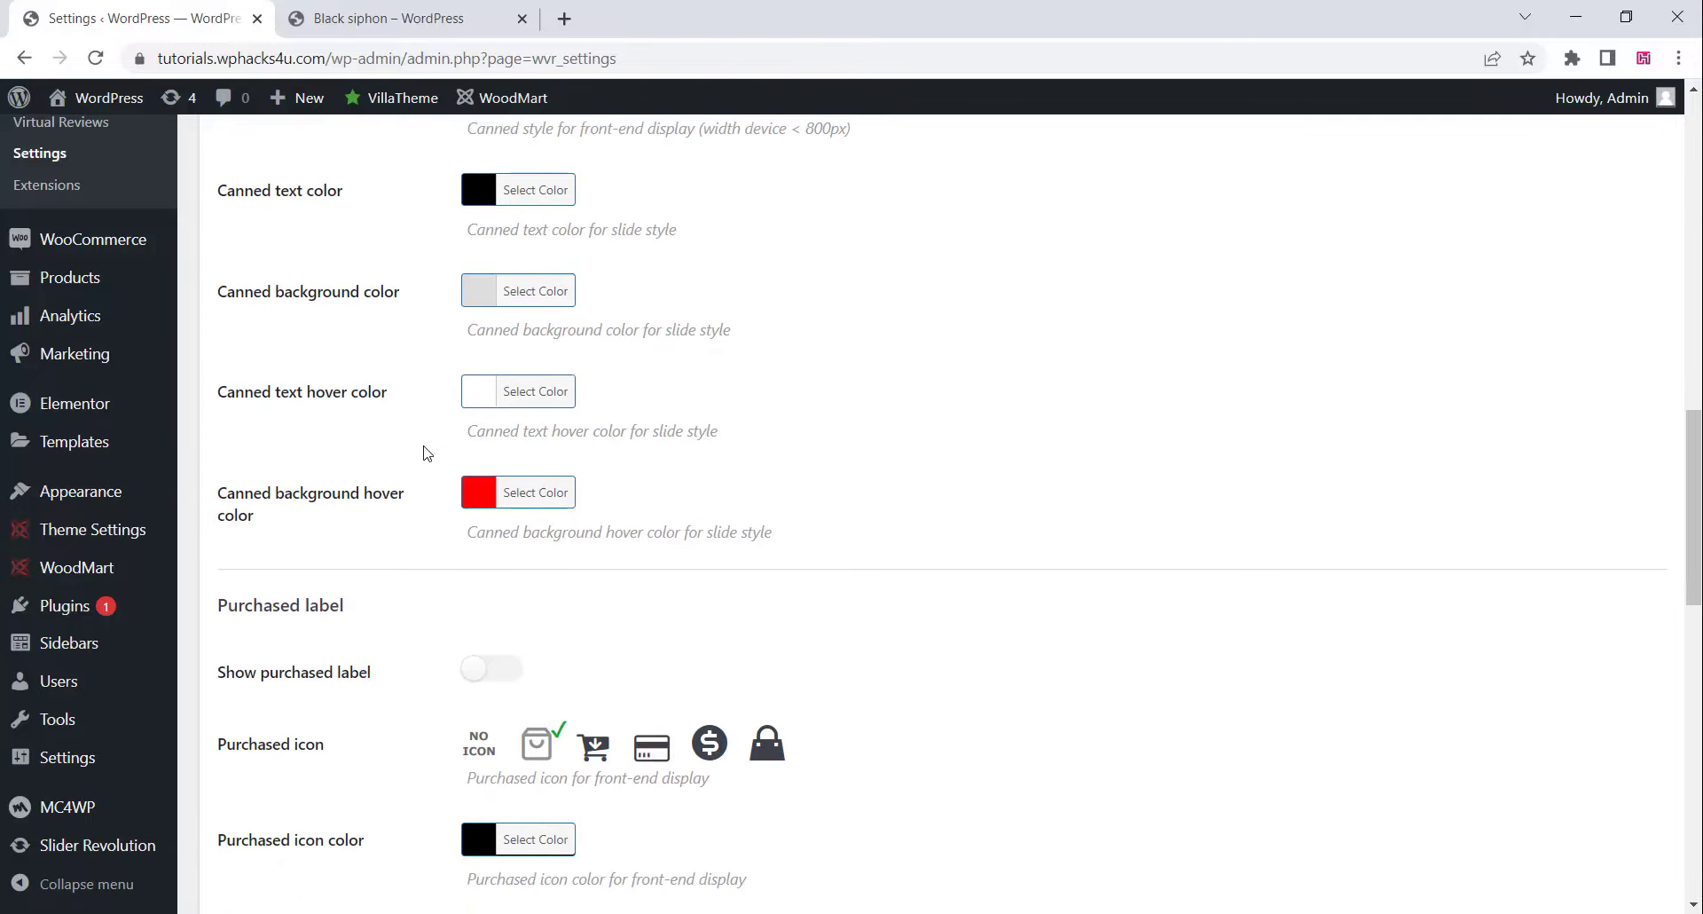
pyautogui.scroll(-2, 424, 451)
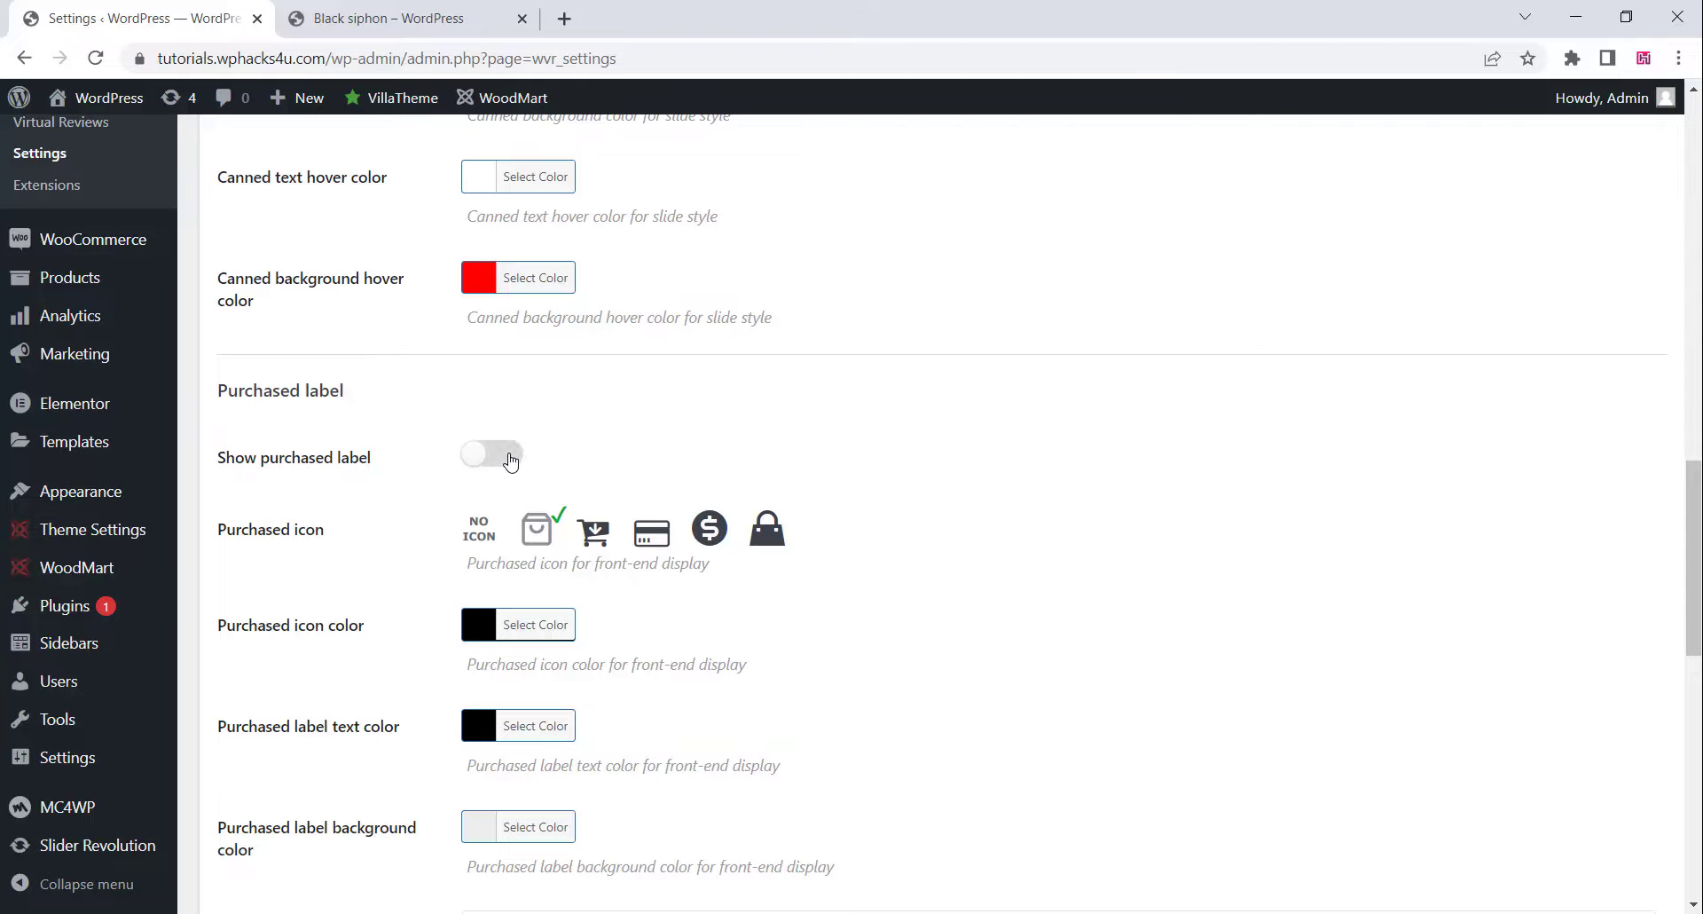
pyautogui.click(511, 461)
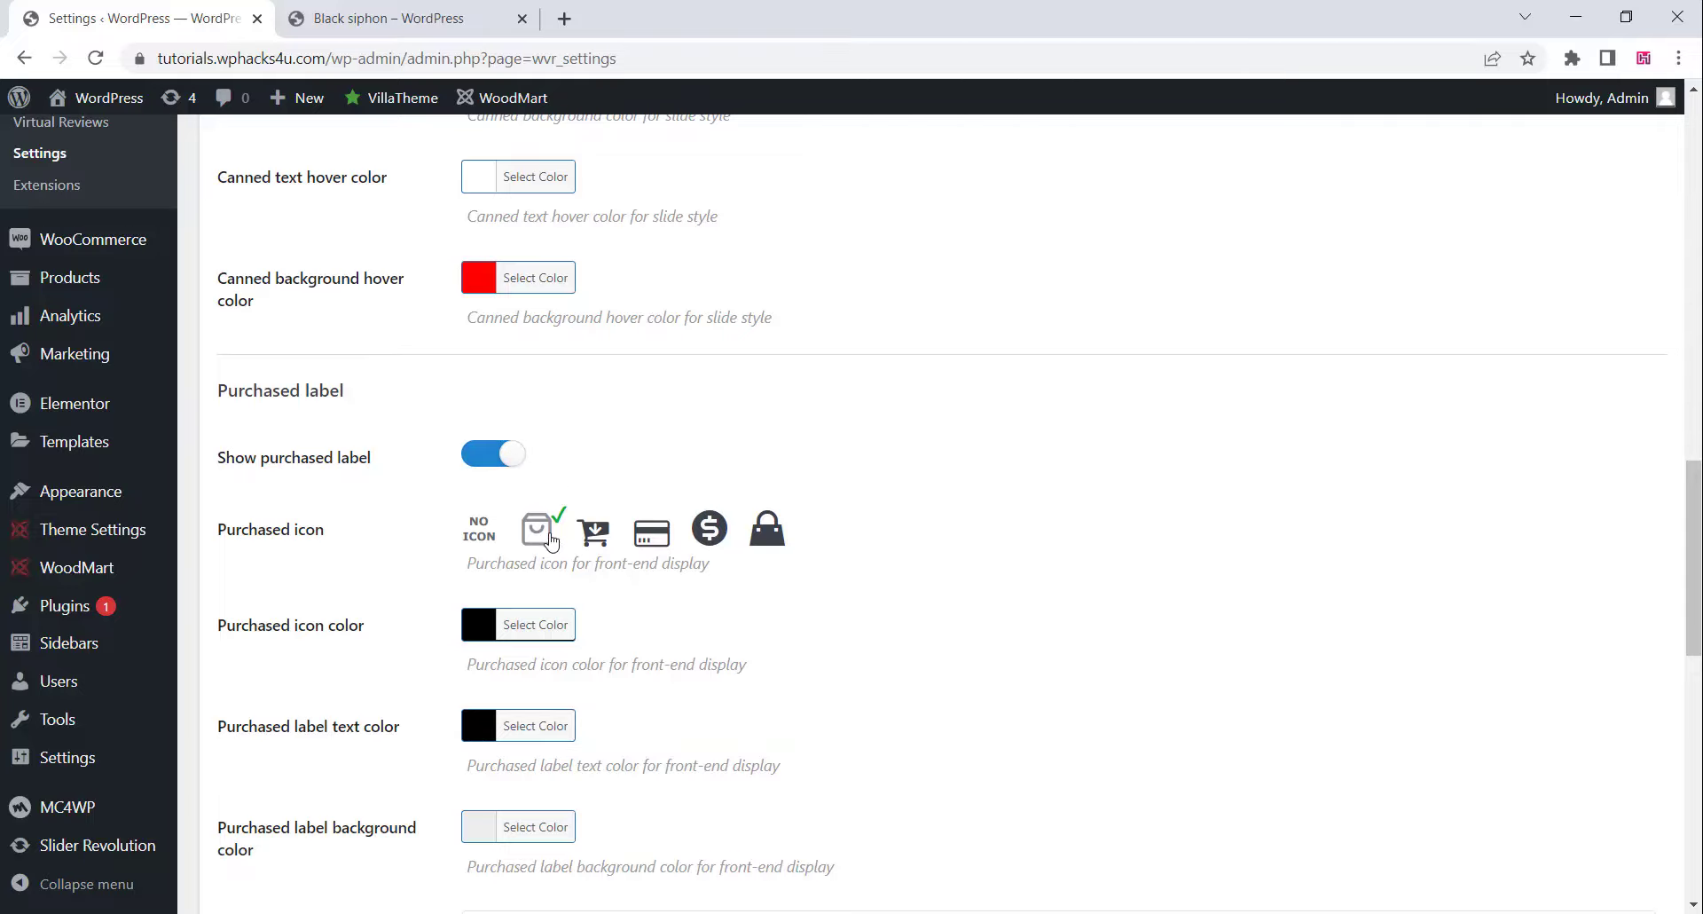
pyautogui.scroll(-3, 361, 541)
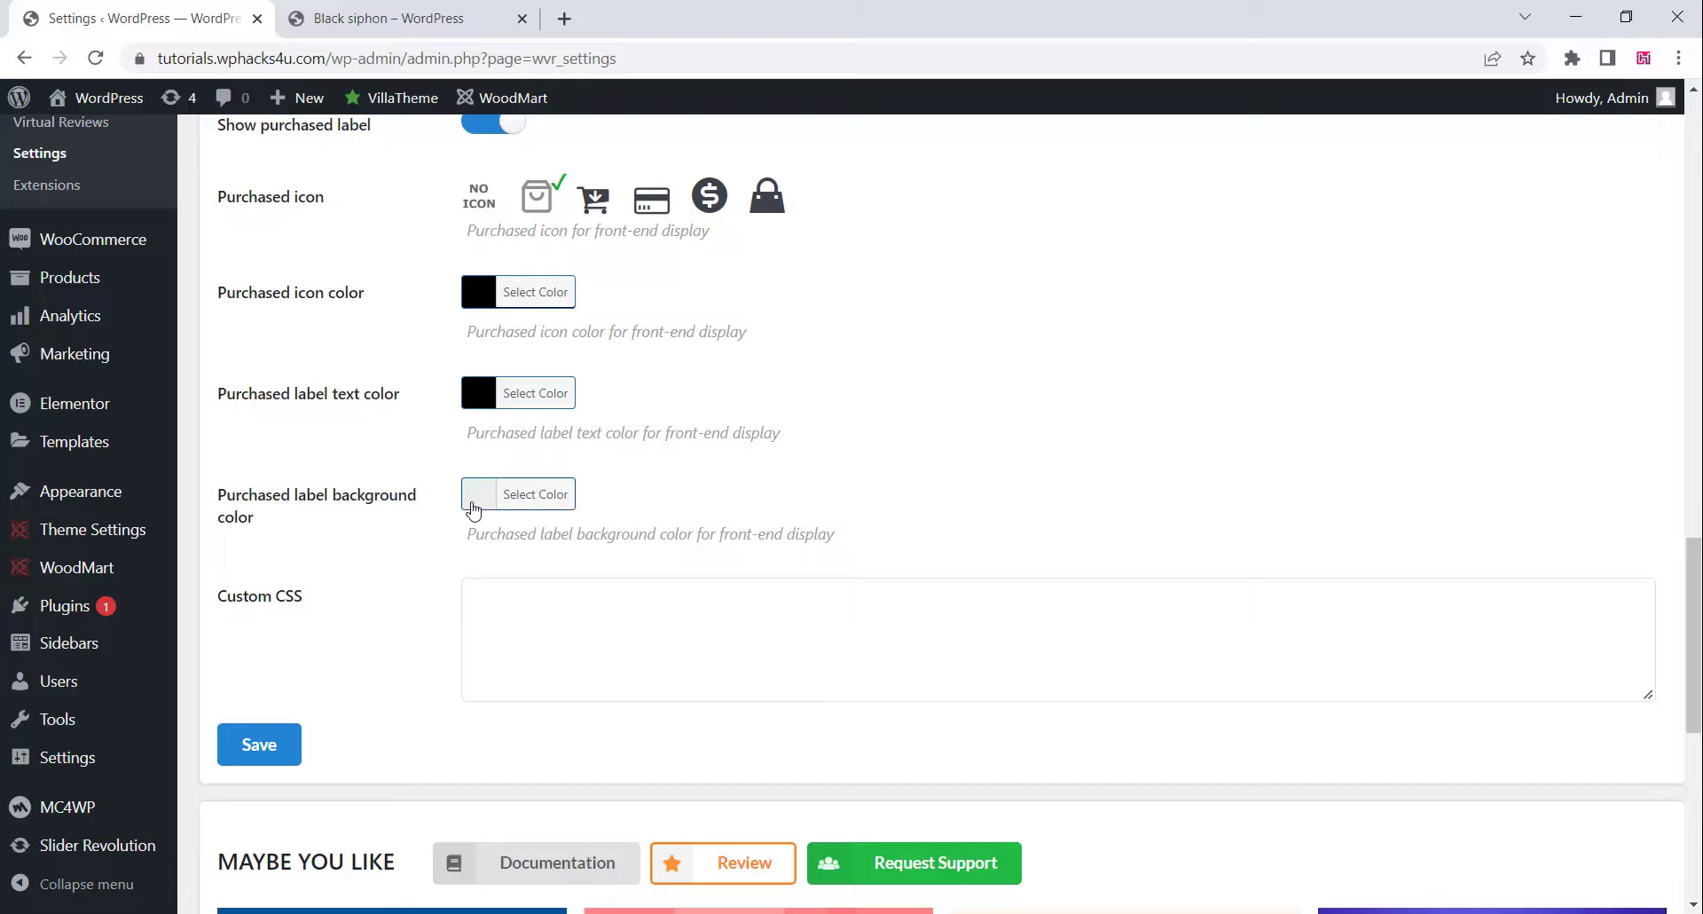
pyautogui.click(260, 750)
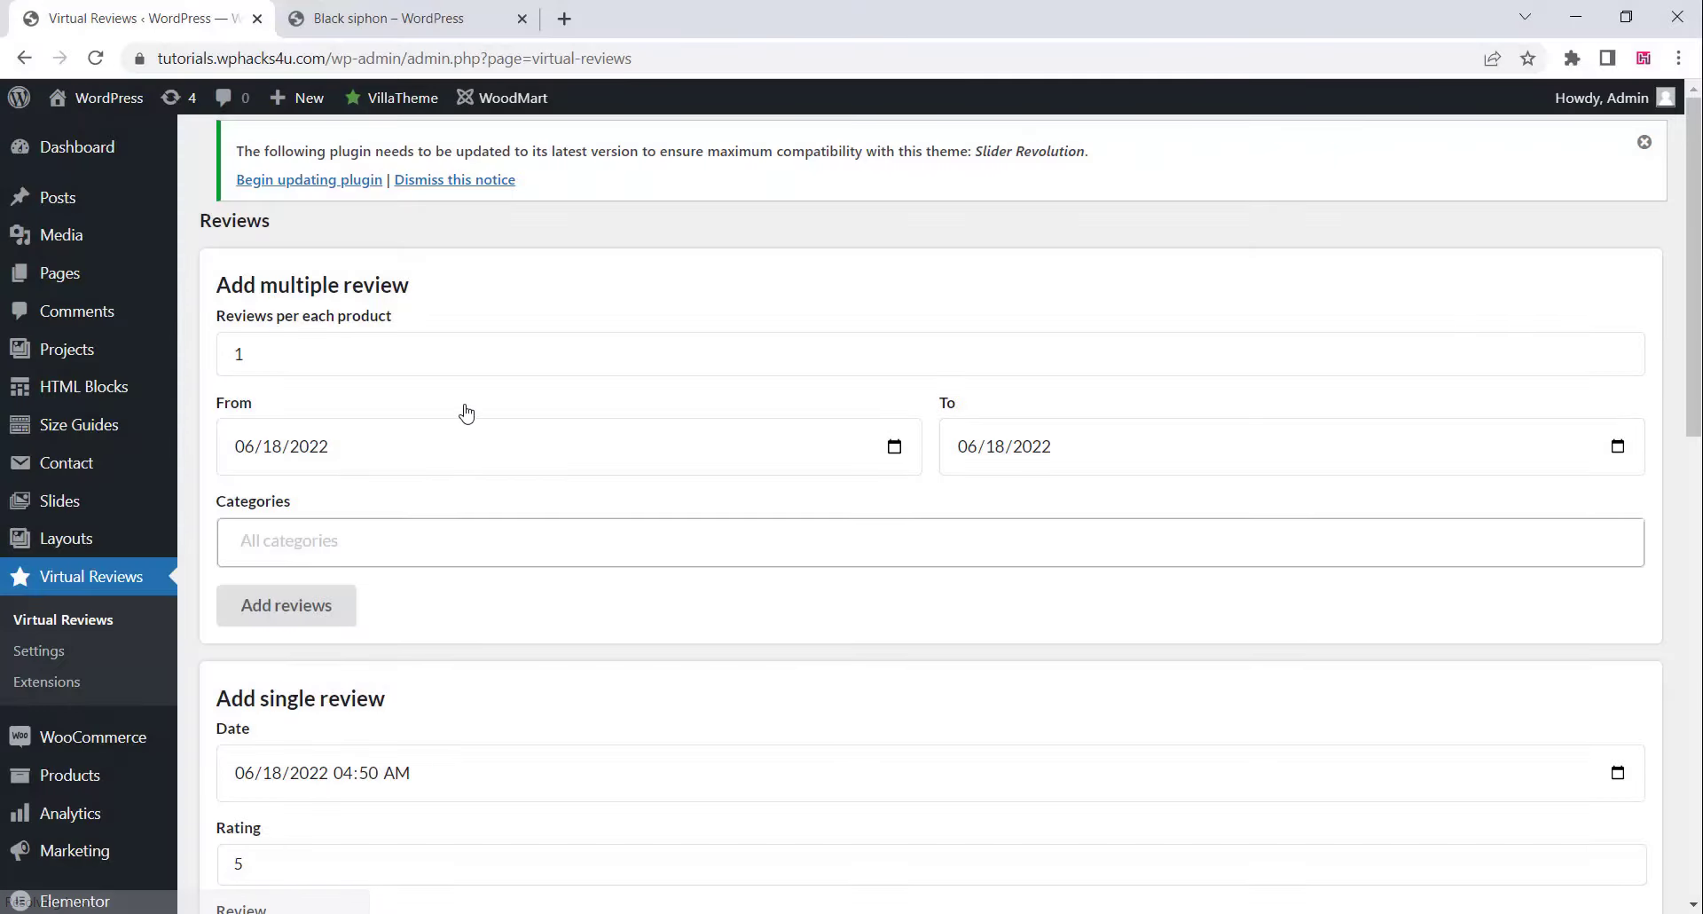
# - Set the number of reviews per product to 6 for adding multiple reviews
pyautogui.click(342, 358)
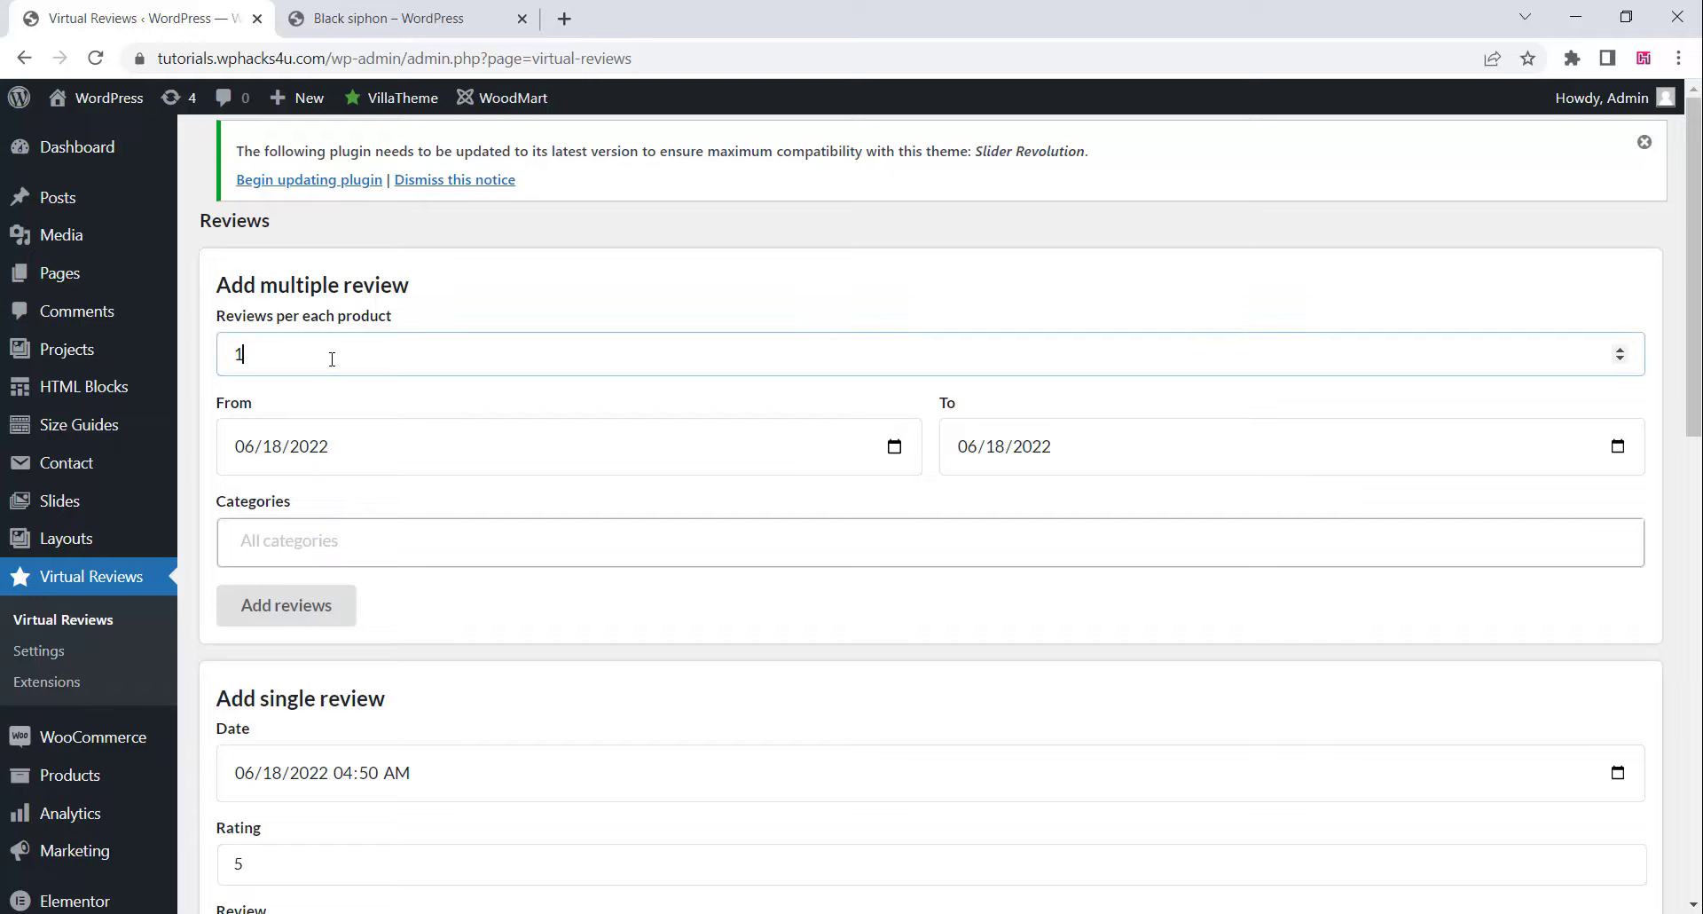
pyautogui.moveTo(331, 354); pyautogui.dragTo(214, 371)
pyautogui.write('6')
# - Set the From date of the multiple reviews to 01/07/2021
pyautogui.click(893, 446)
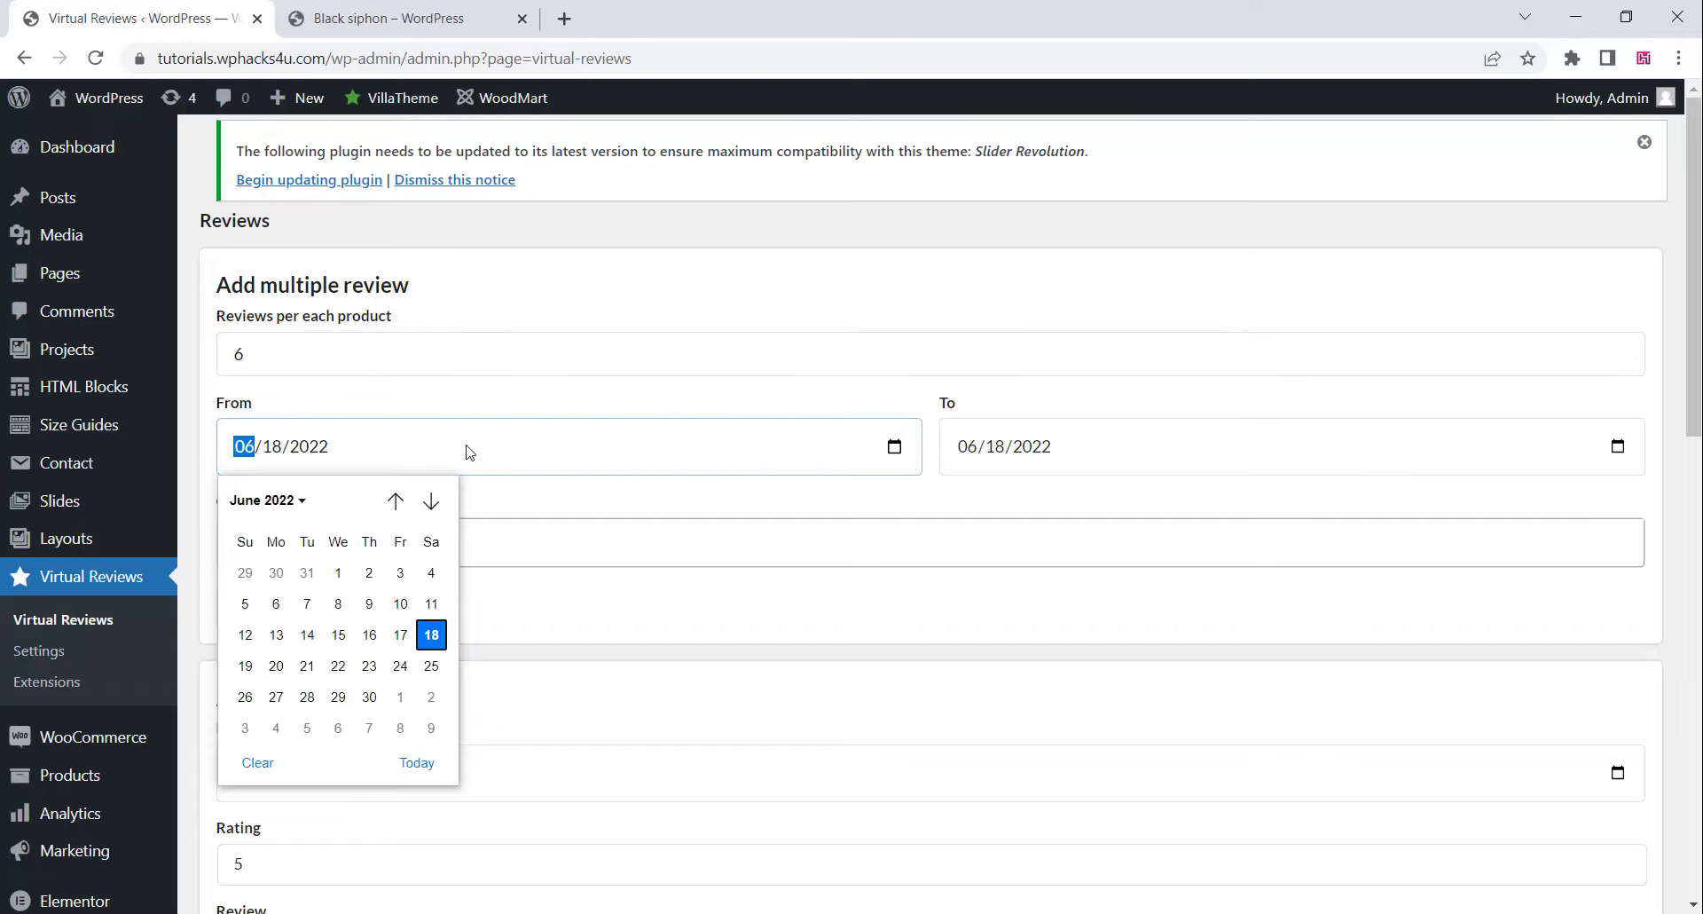
pyautogui.click(298, 503)
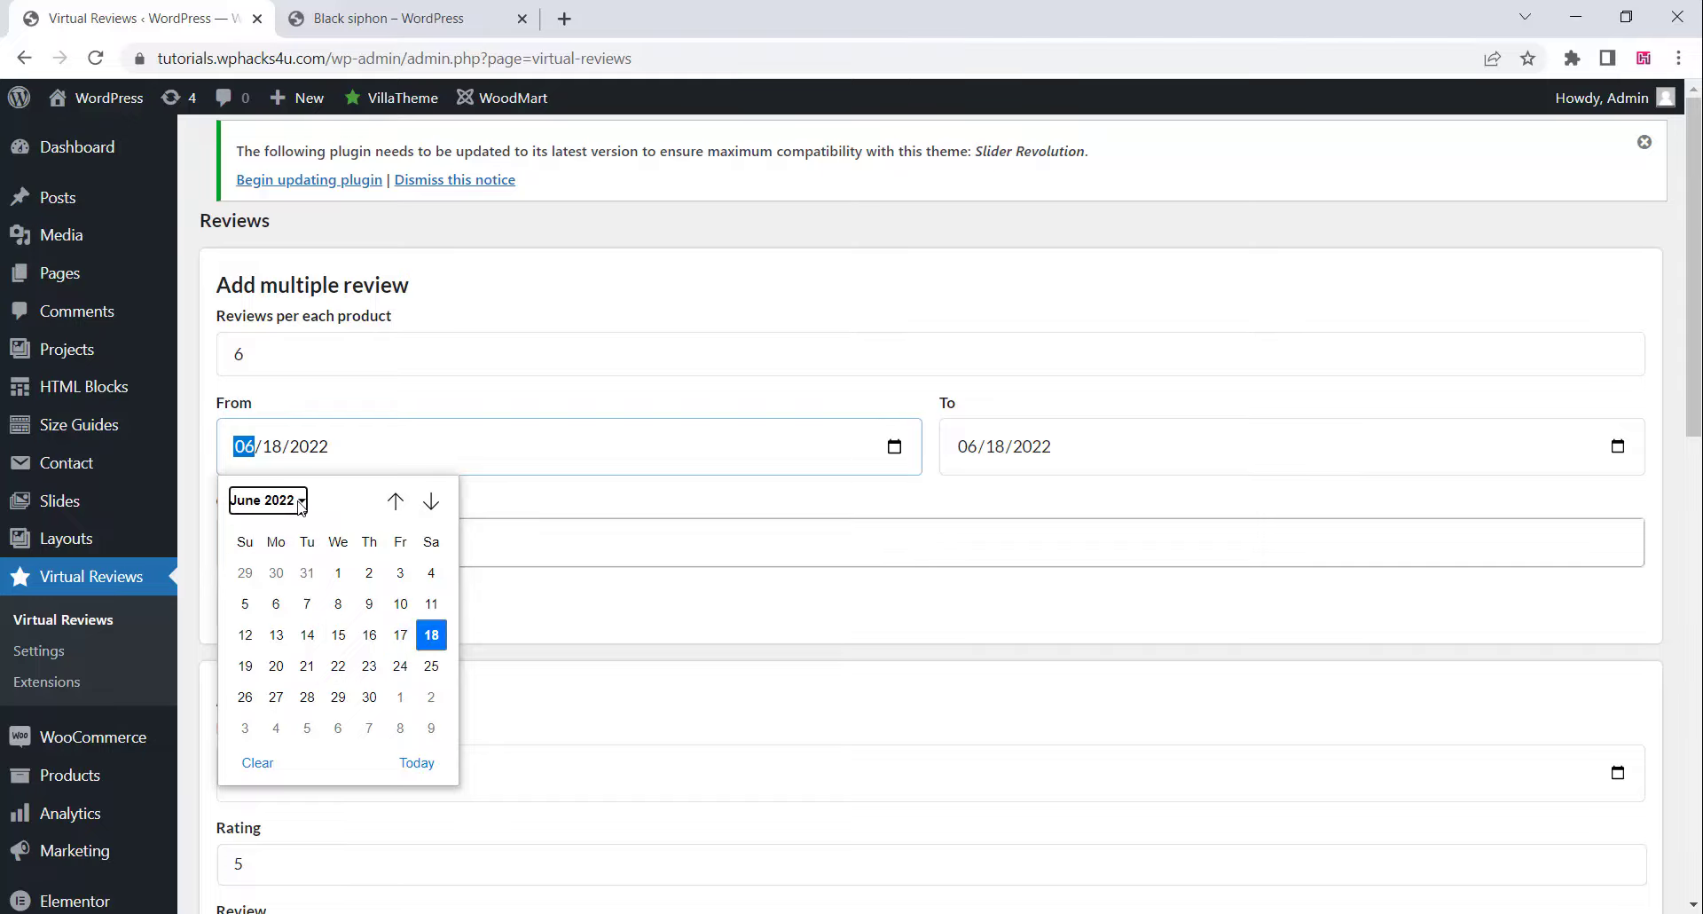
pyautogui.scroll(1, 254, 586)
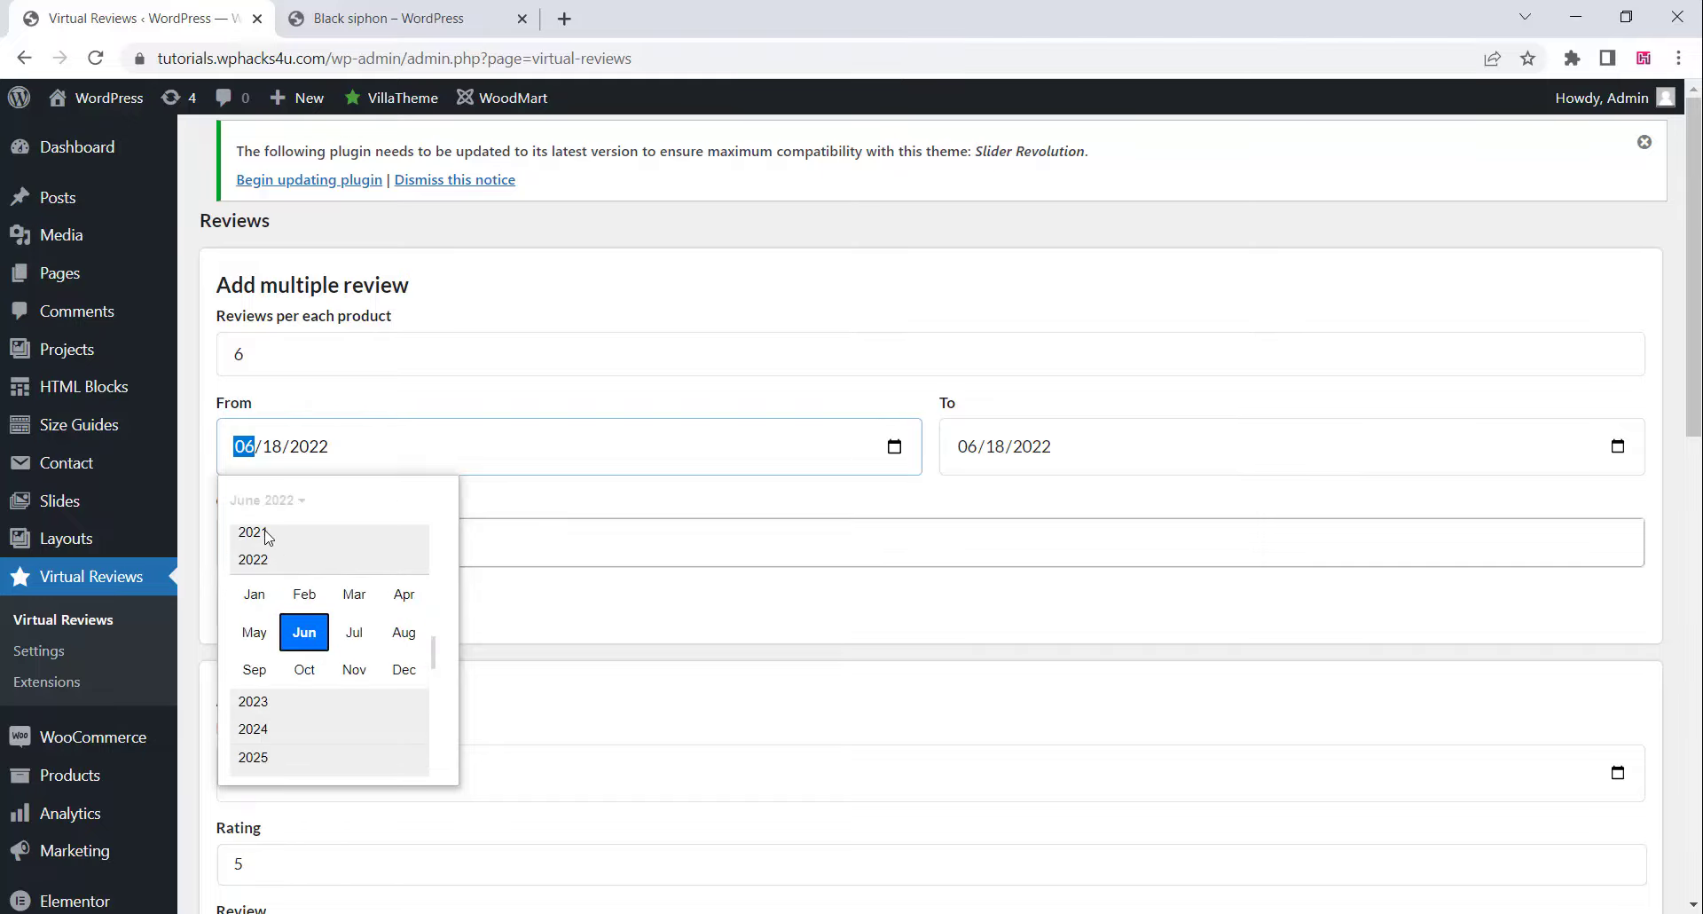
pyautogui.click(267, 535)
pyautogui.click(255, 577)
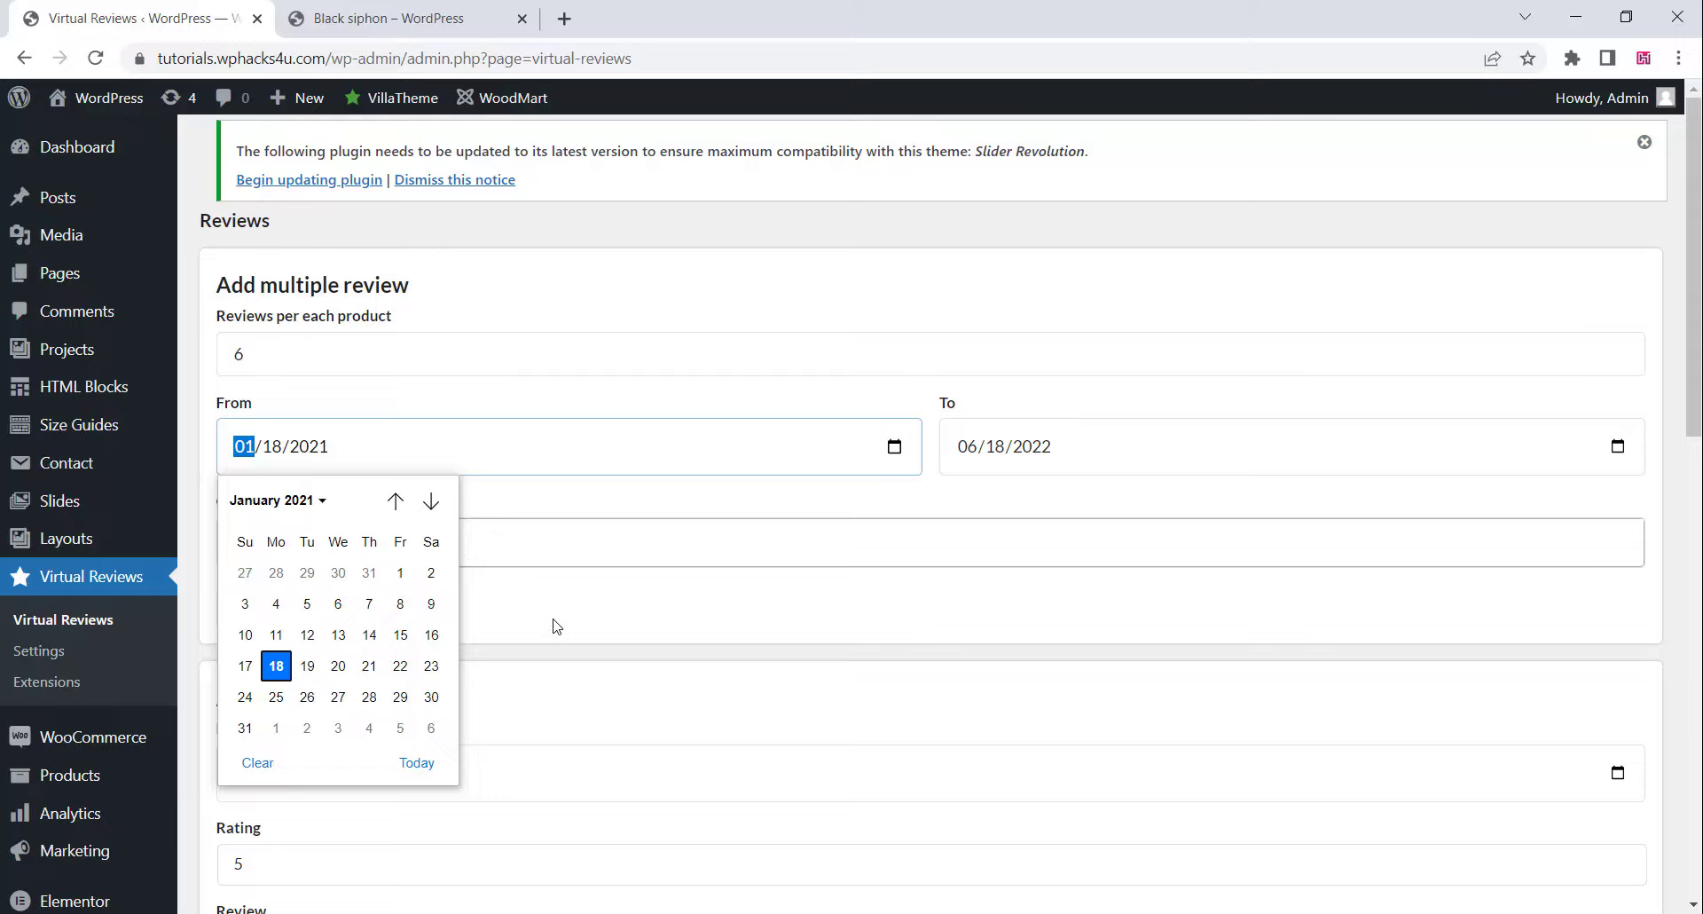
pyautogui.click(370, 606)
pyautogui.click(600, 608)
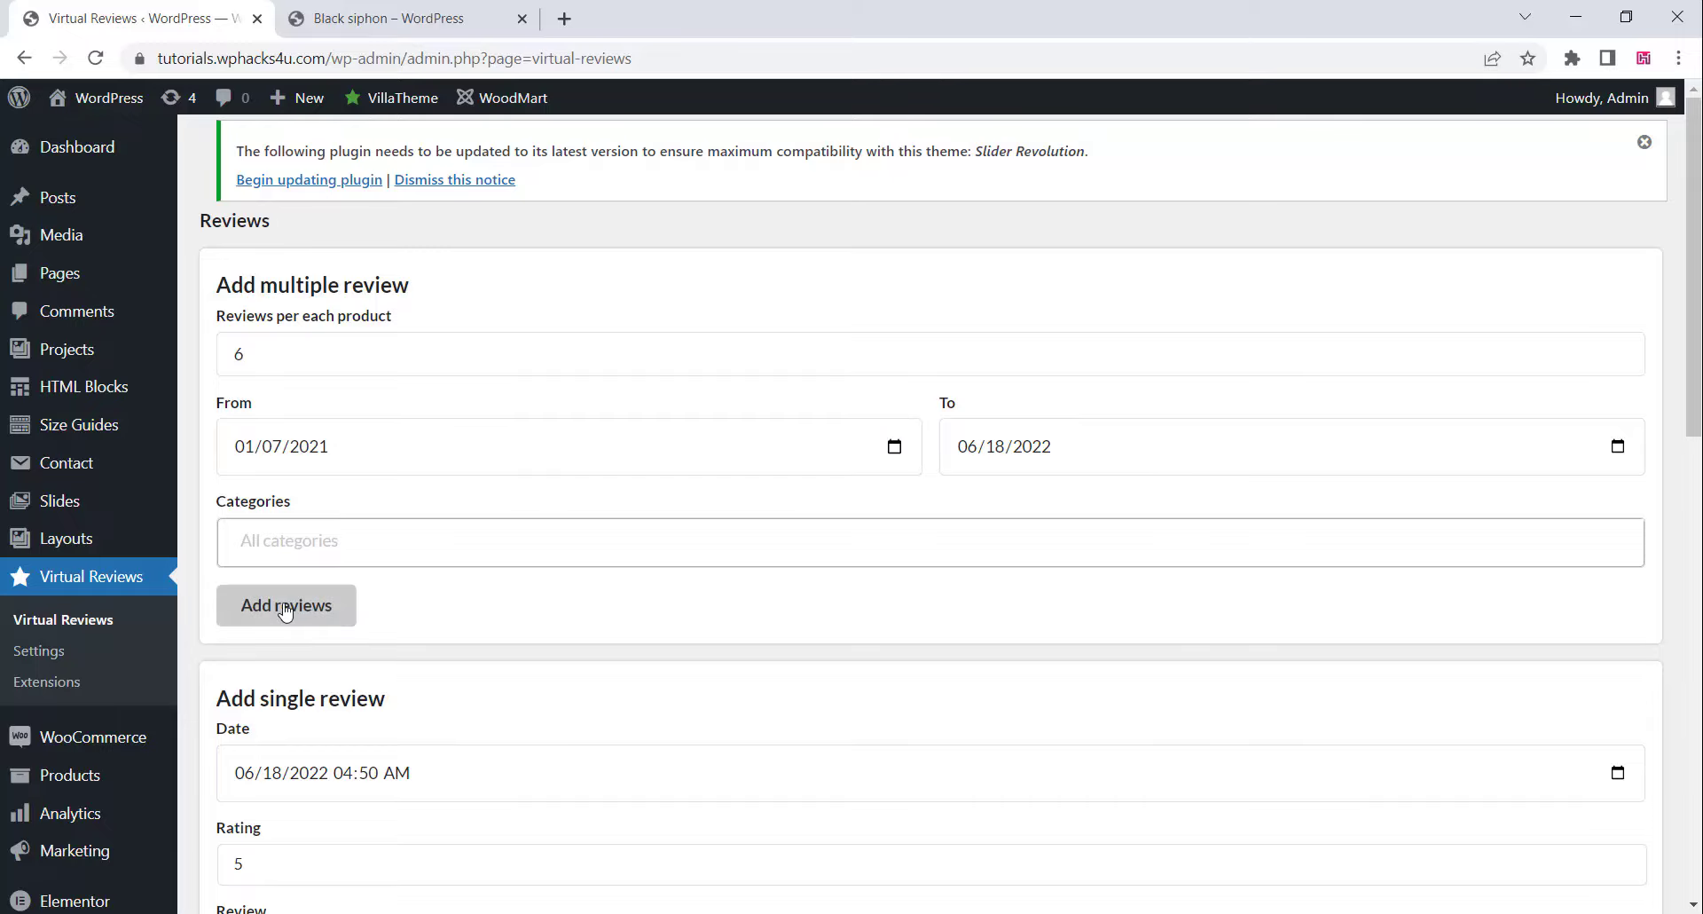
# - Restrict the multiple reviews to the "For the bath" category, then add them and confirm
pyautogui.click(325, 543)
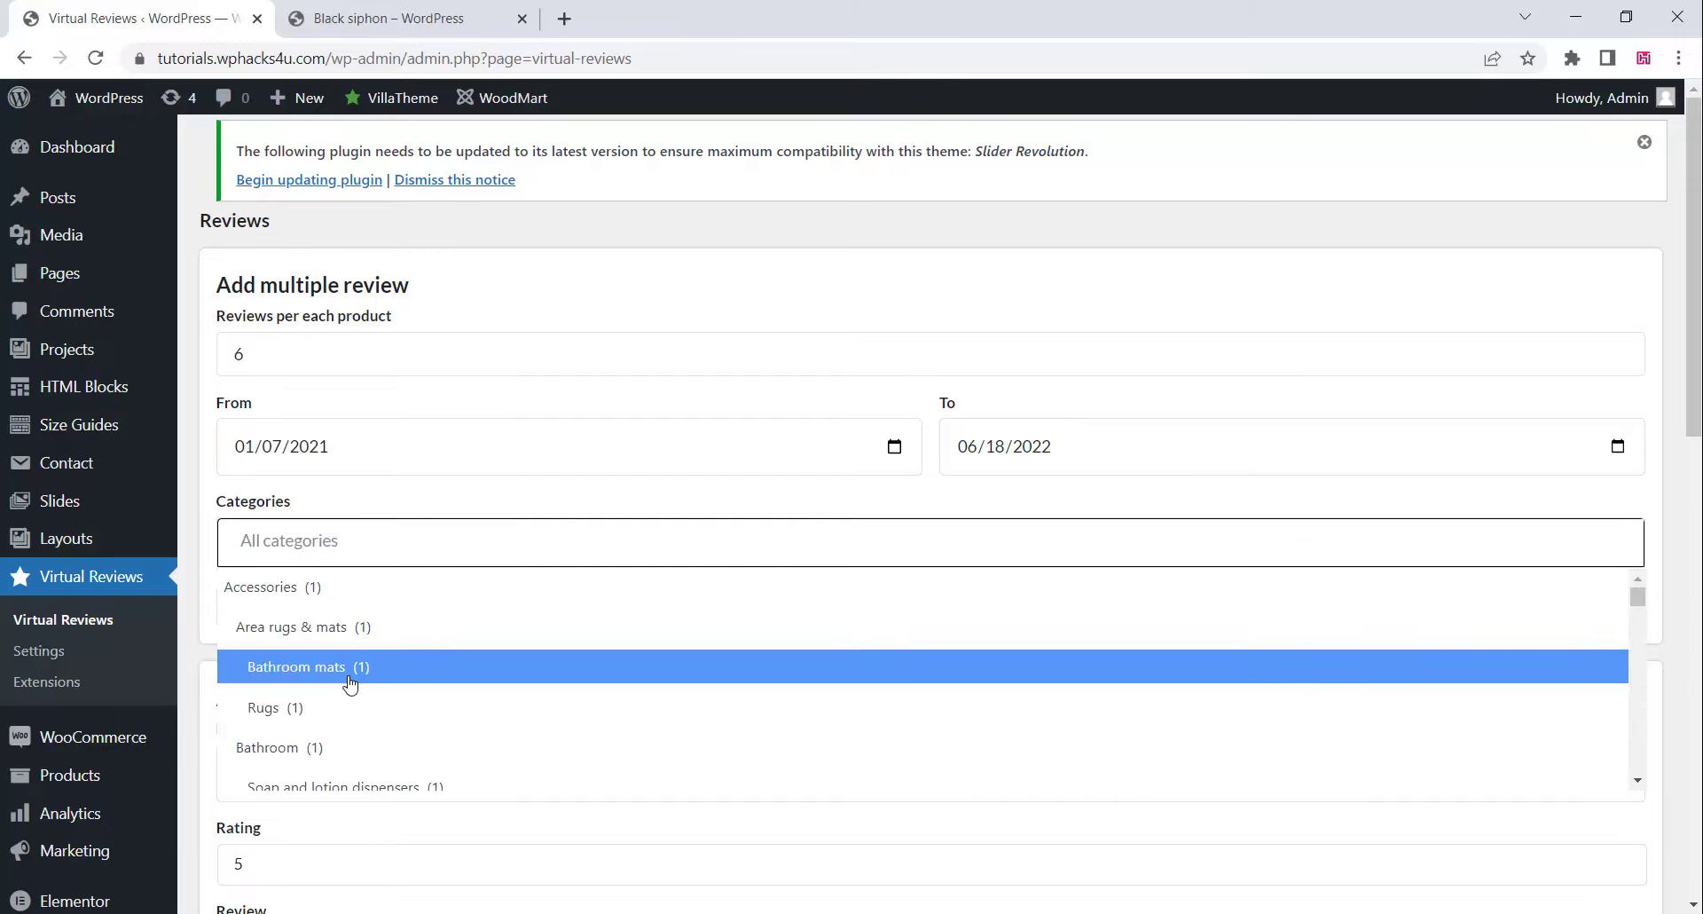
pyautogui.scroll(-3, 348, 683)
pyautogui.scroll(-8, 346, 681)
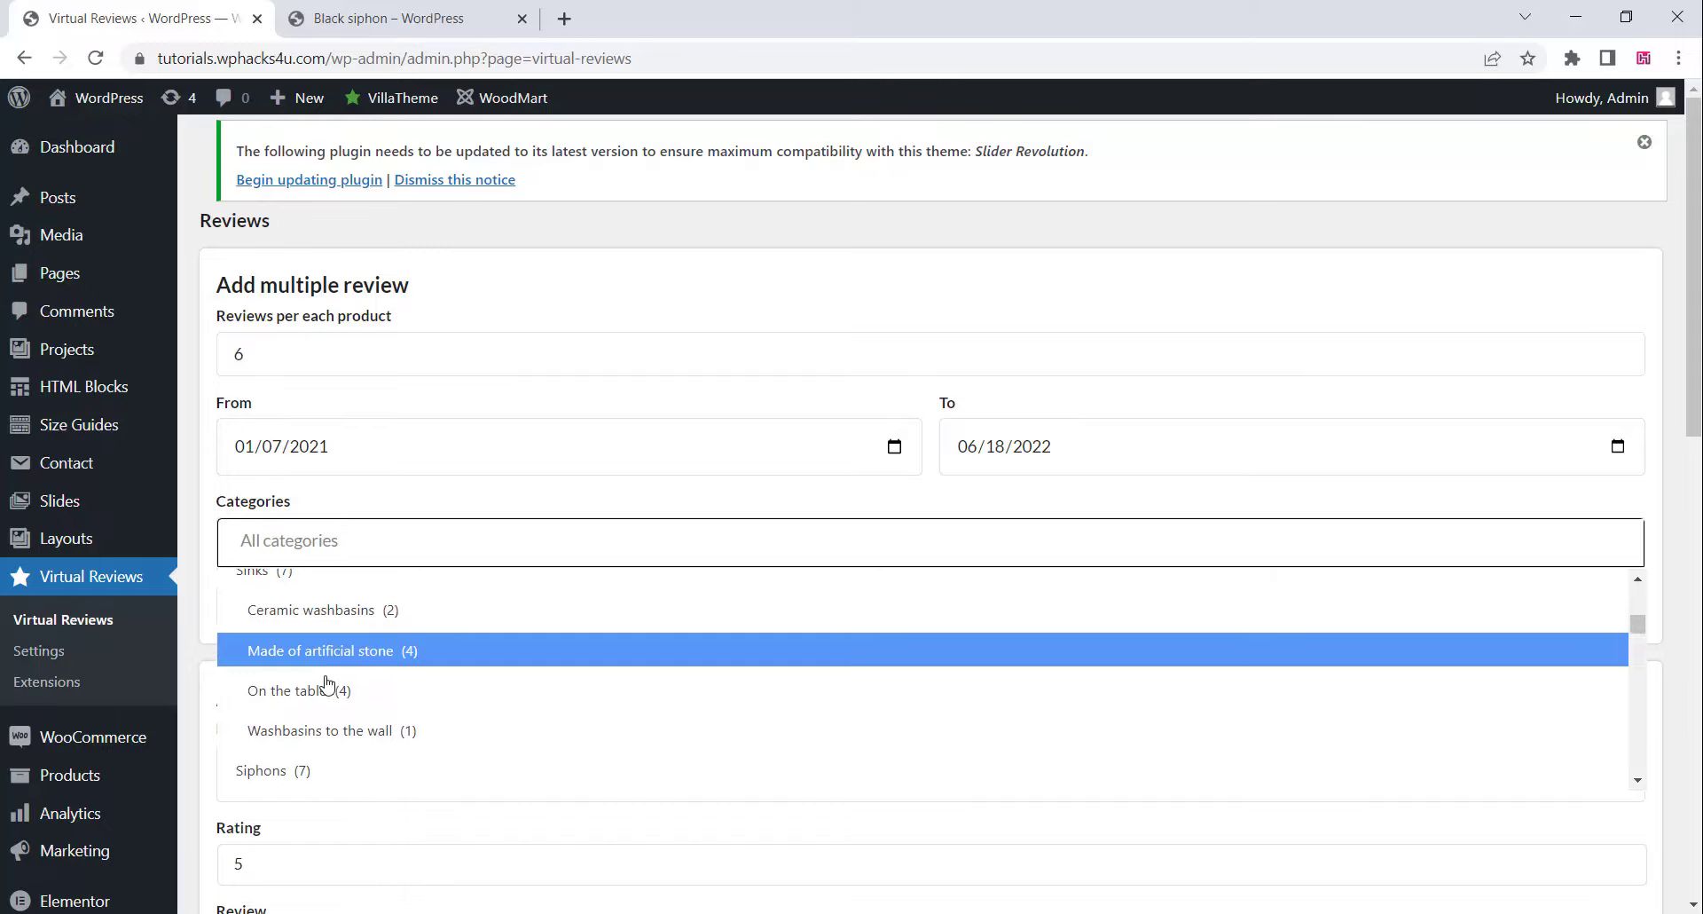
pyautogui.scroll(-5, 328, 681)
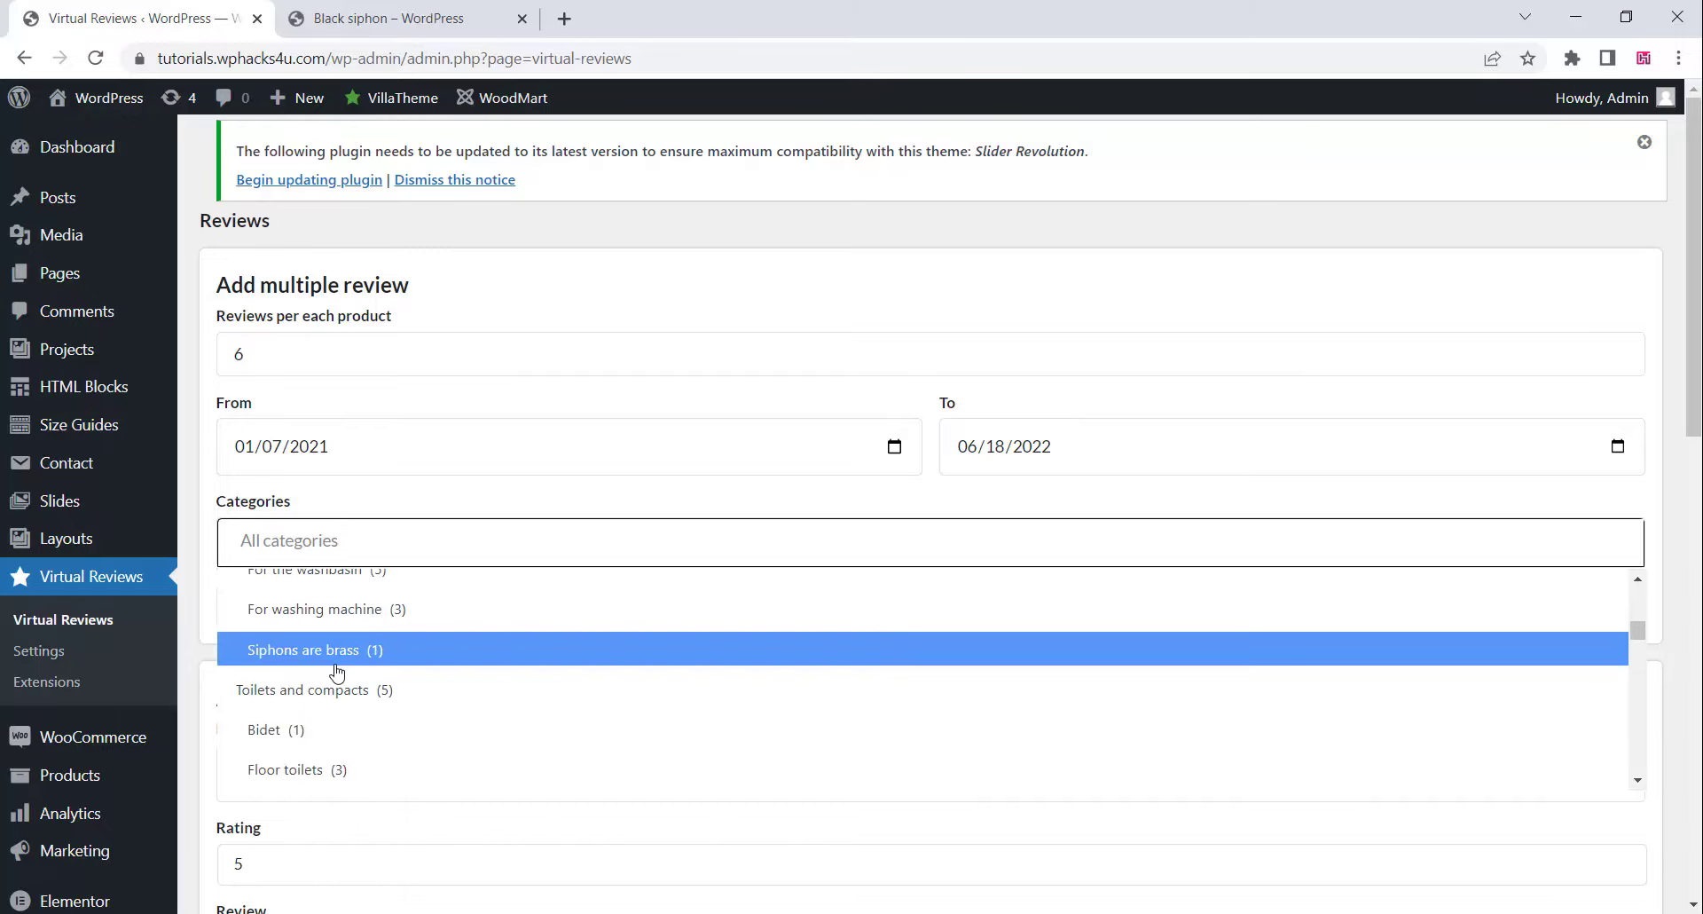
pyautogui.scroll(3, 335, 676)
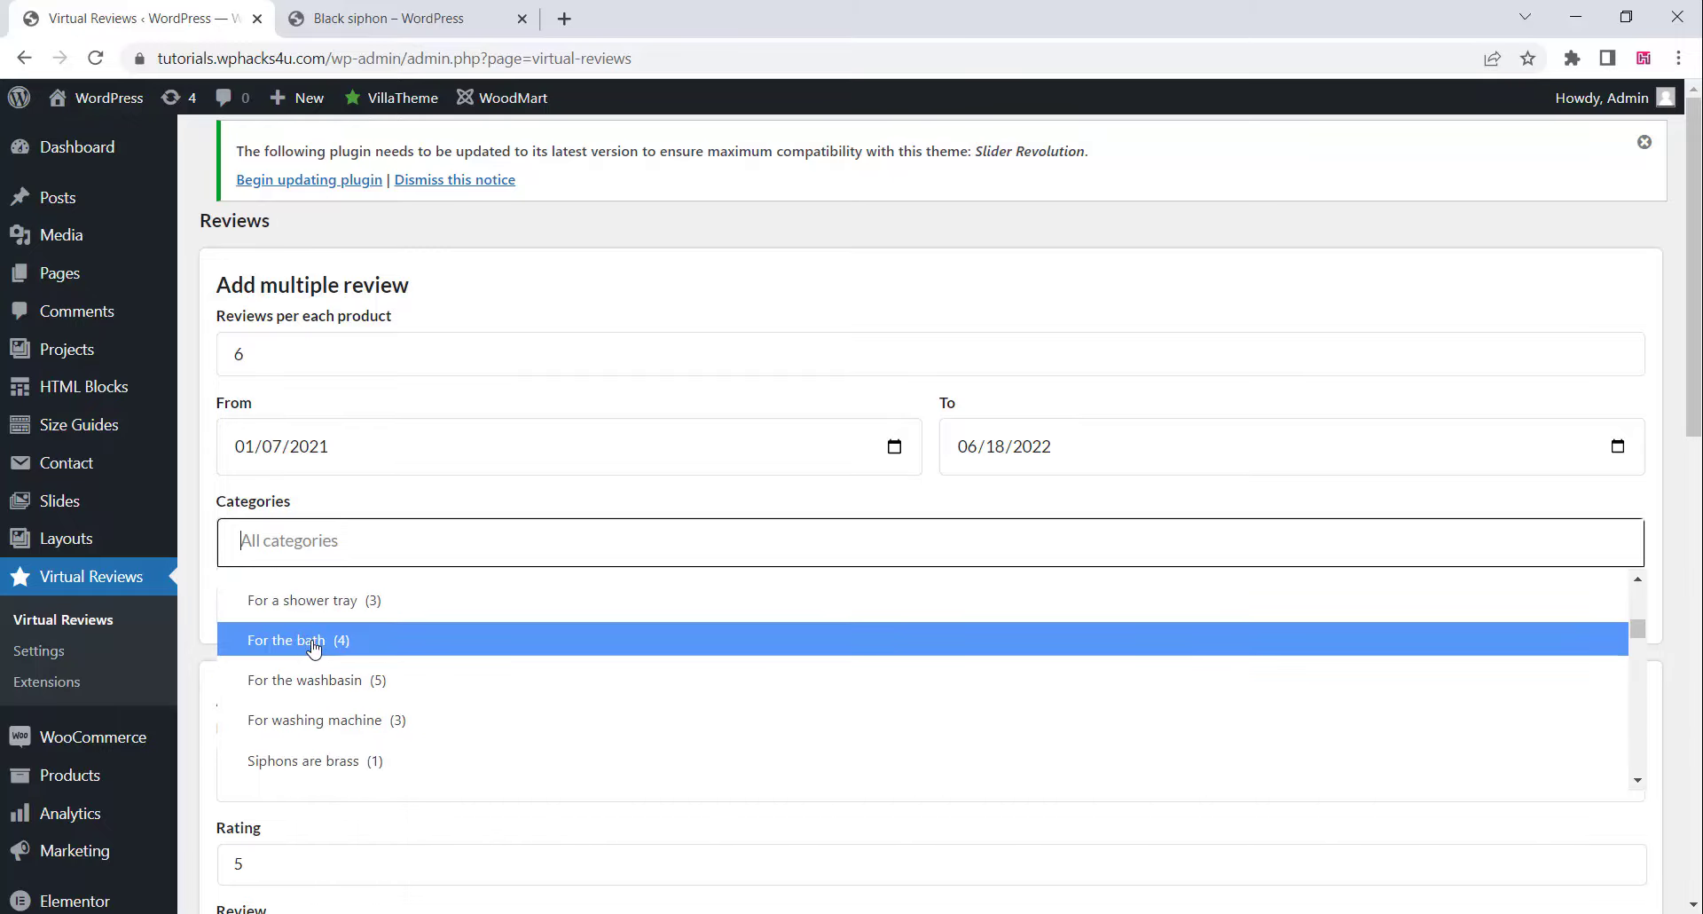
pyautogui.click(312, 642)
pyautogui.click(300, 610)
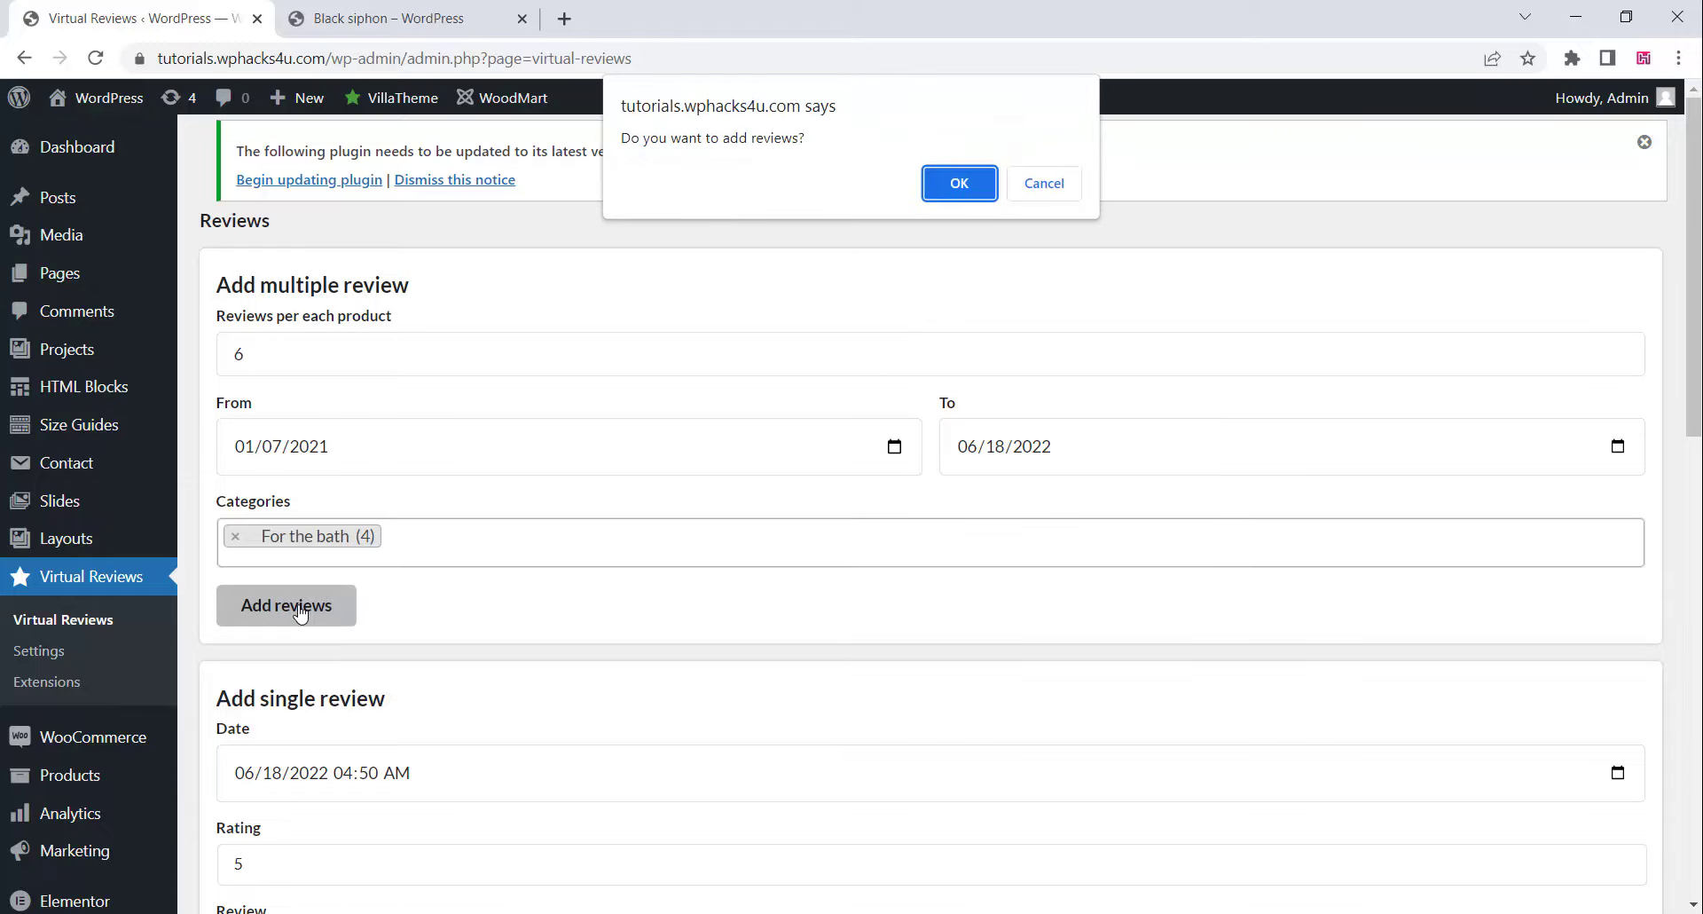
pyautogui.click(966, 182)
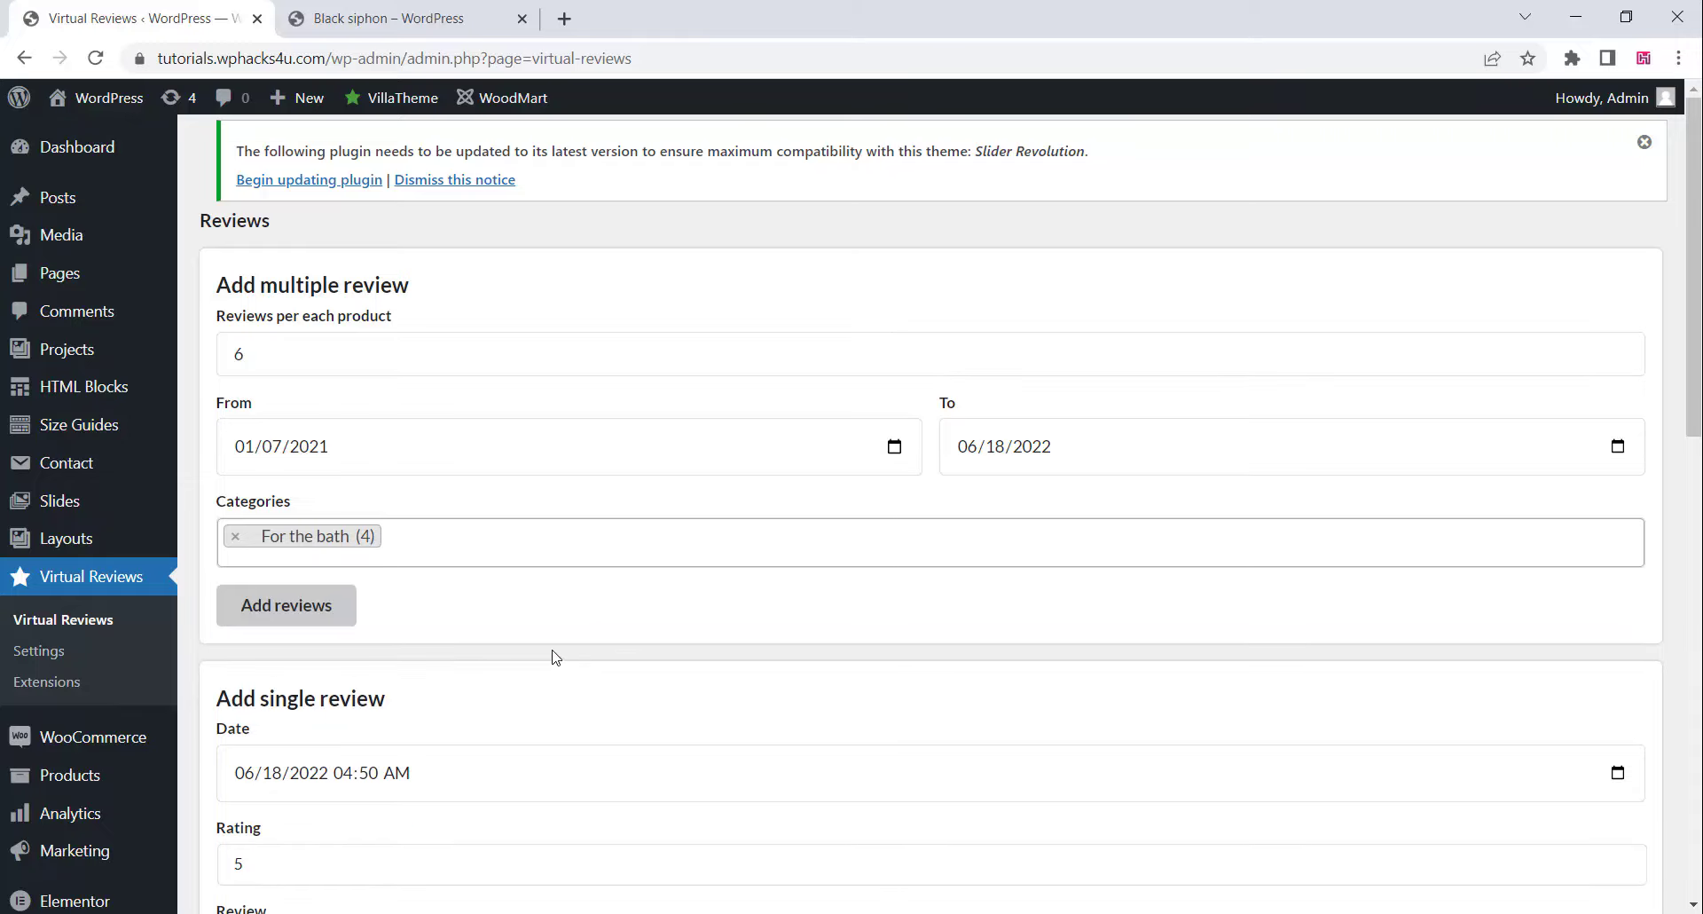
# - Write "nice product" as the text of the single review and choose a rating of 5
pyautogui.scroll(-5, 632, 655)
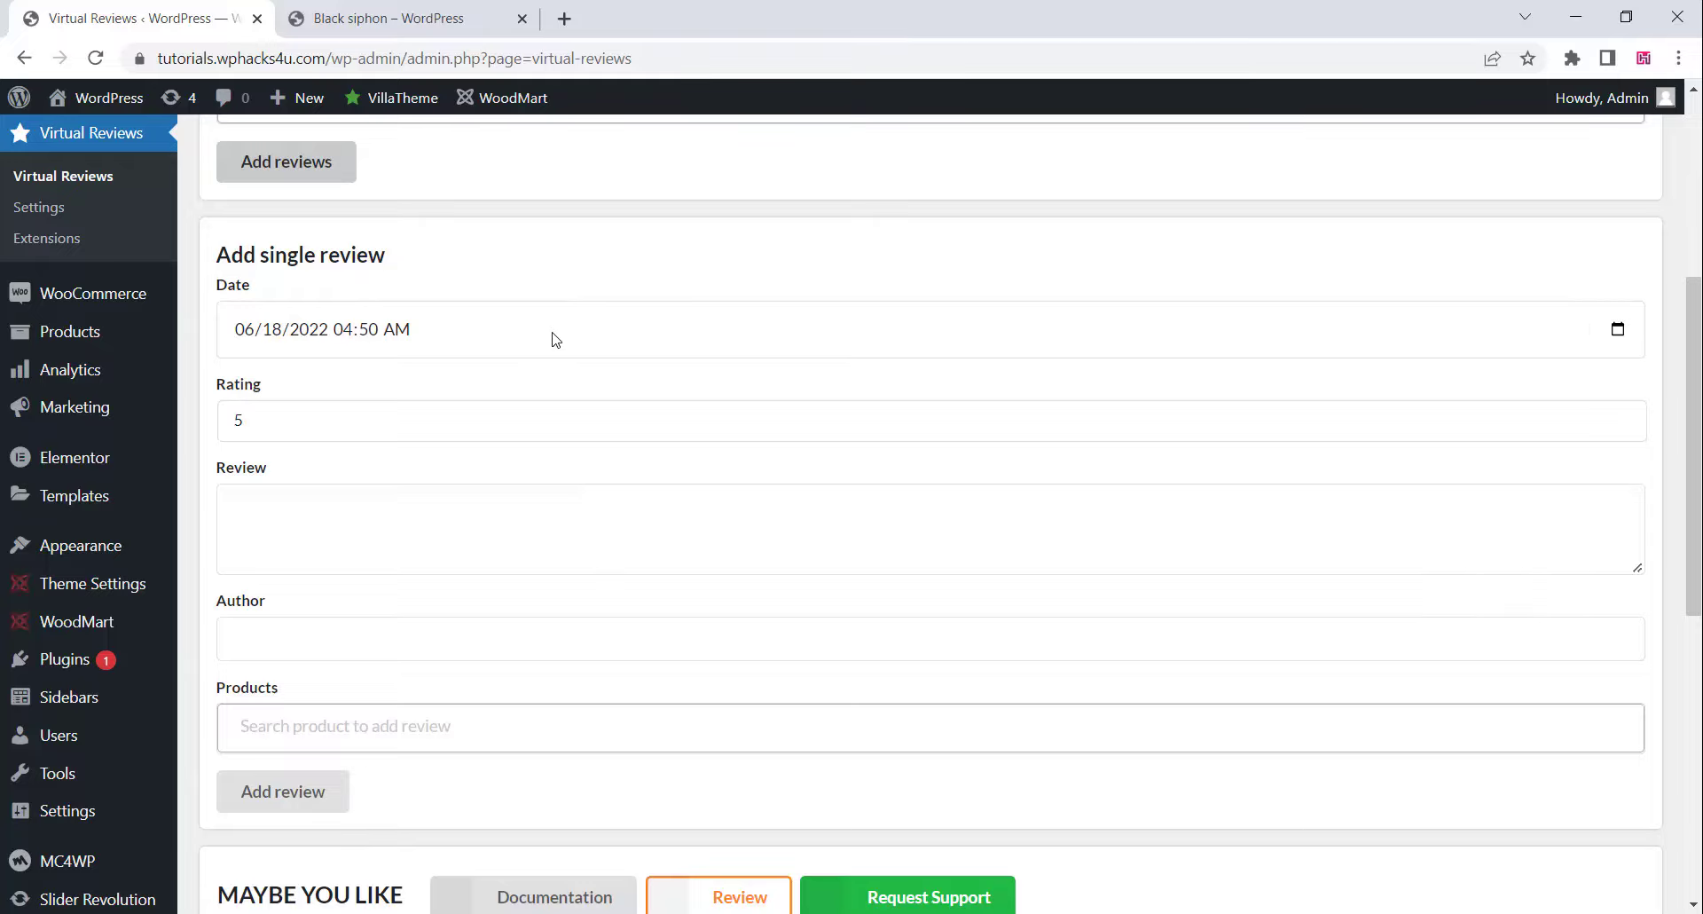
pyautogui.click(463, 543)
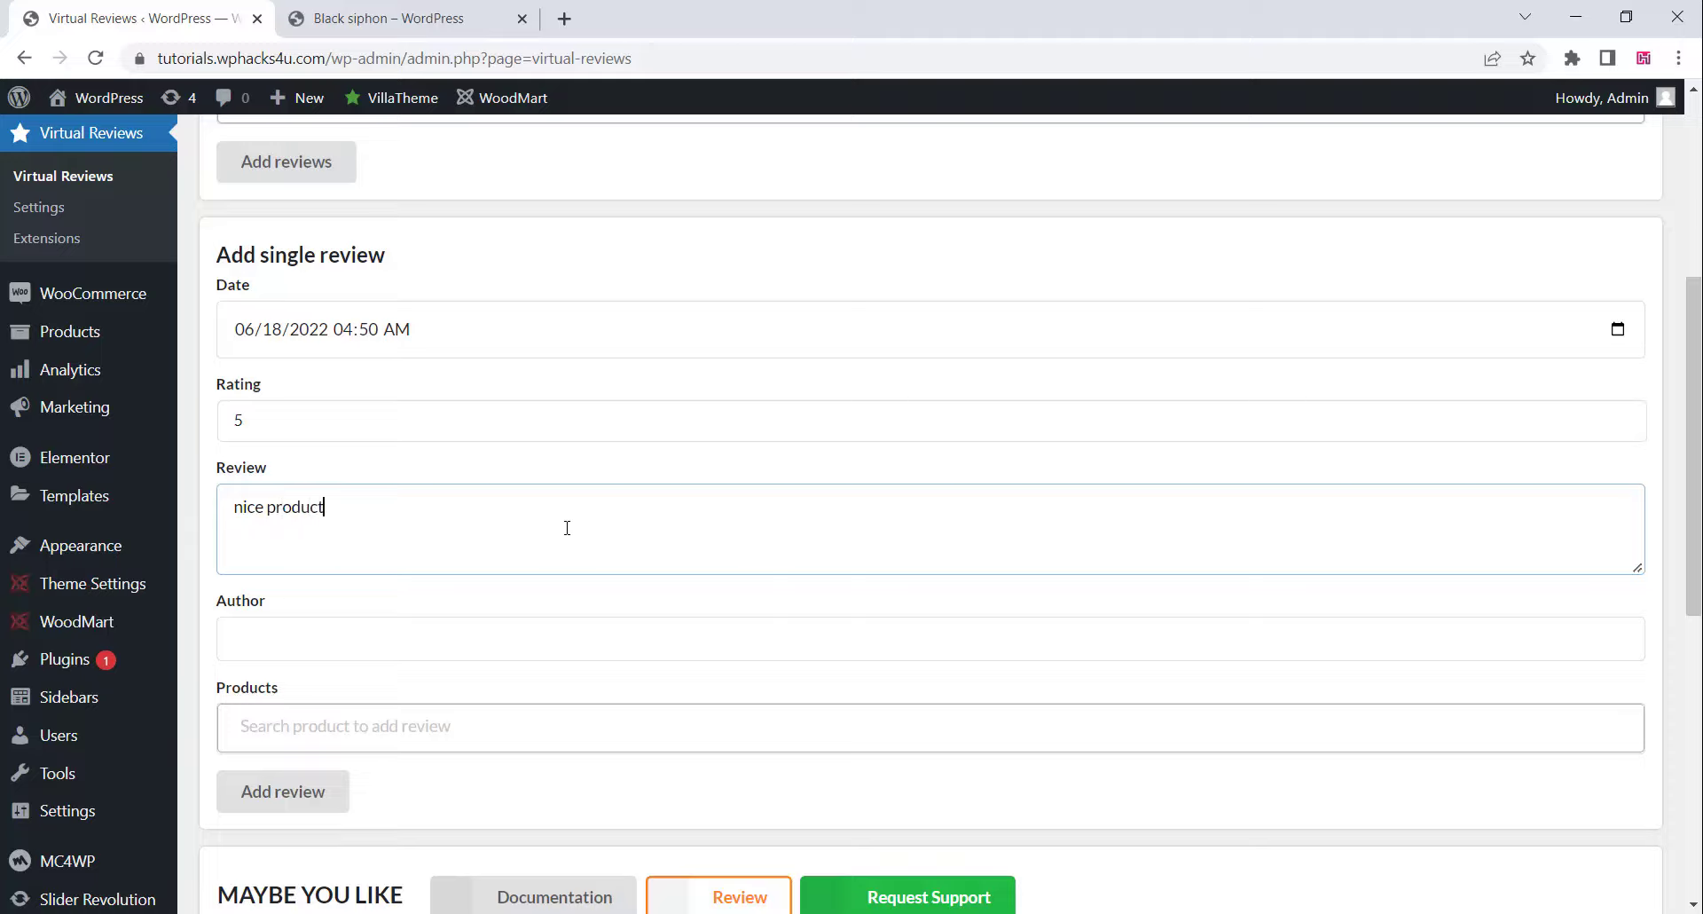
pyautogui.click(262, 430)
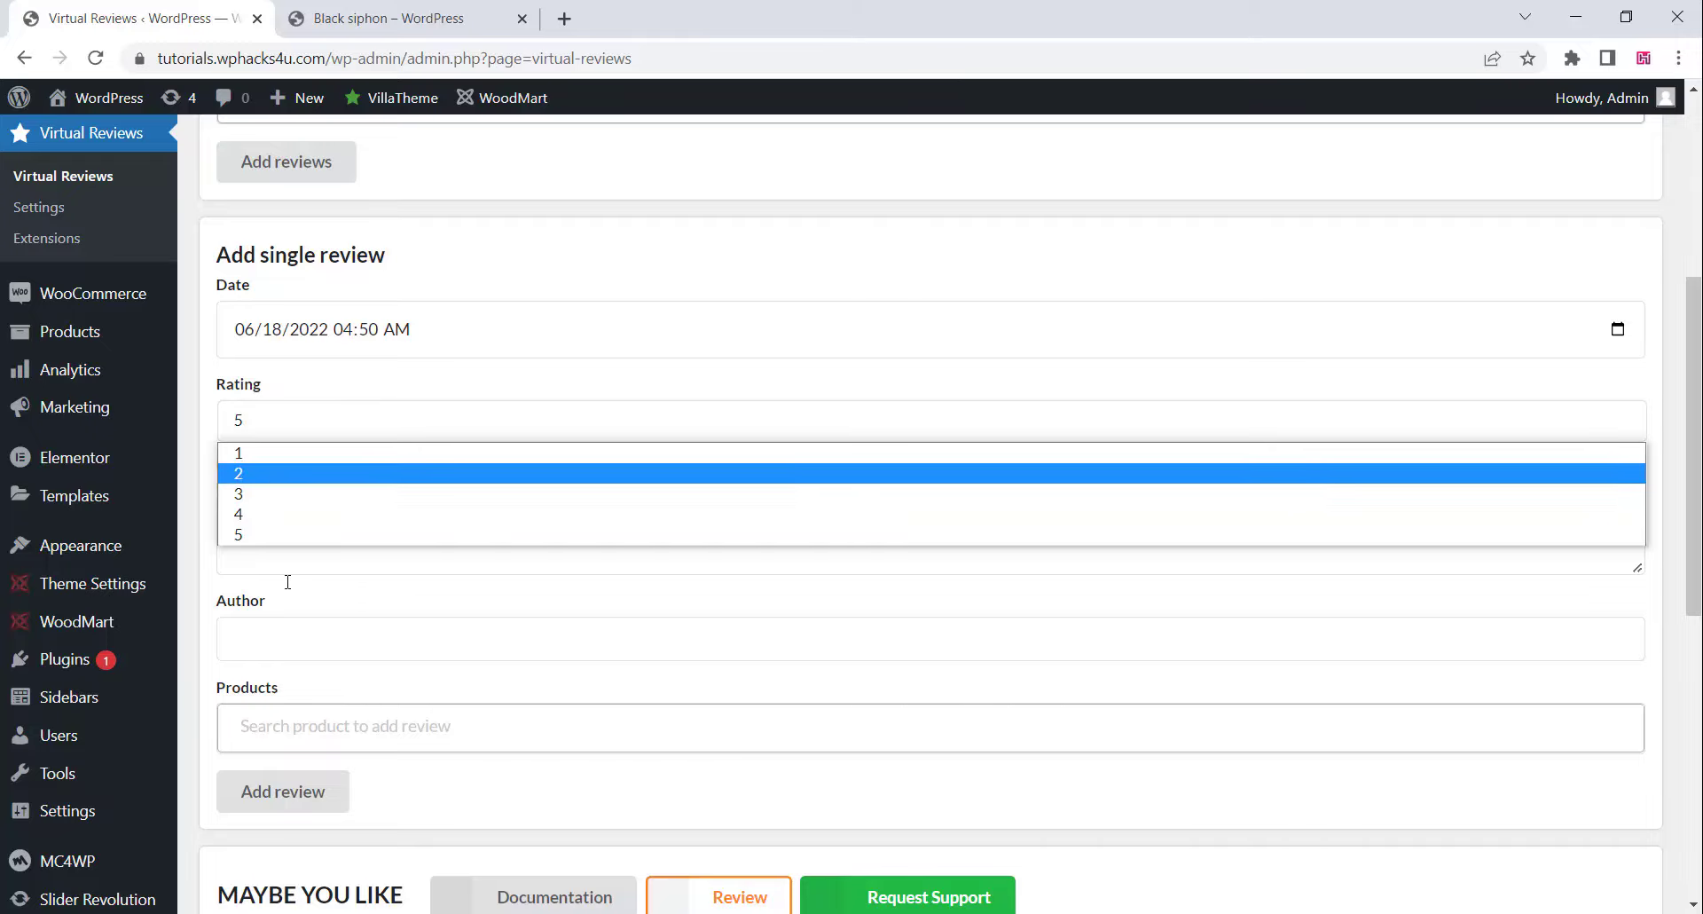
pyautogui.click(258, 535)
# - Enter the author's first name, choose Pipe Polyethylene as the product, and add the single review
pyautogui.scroll(-2, 315, 559)
pyautogui.click(283, 427)
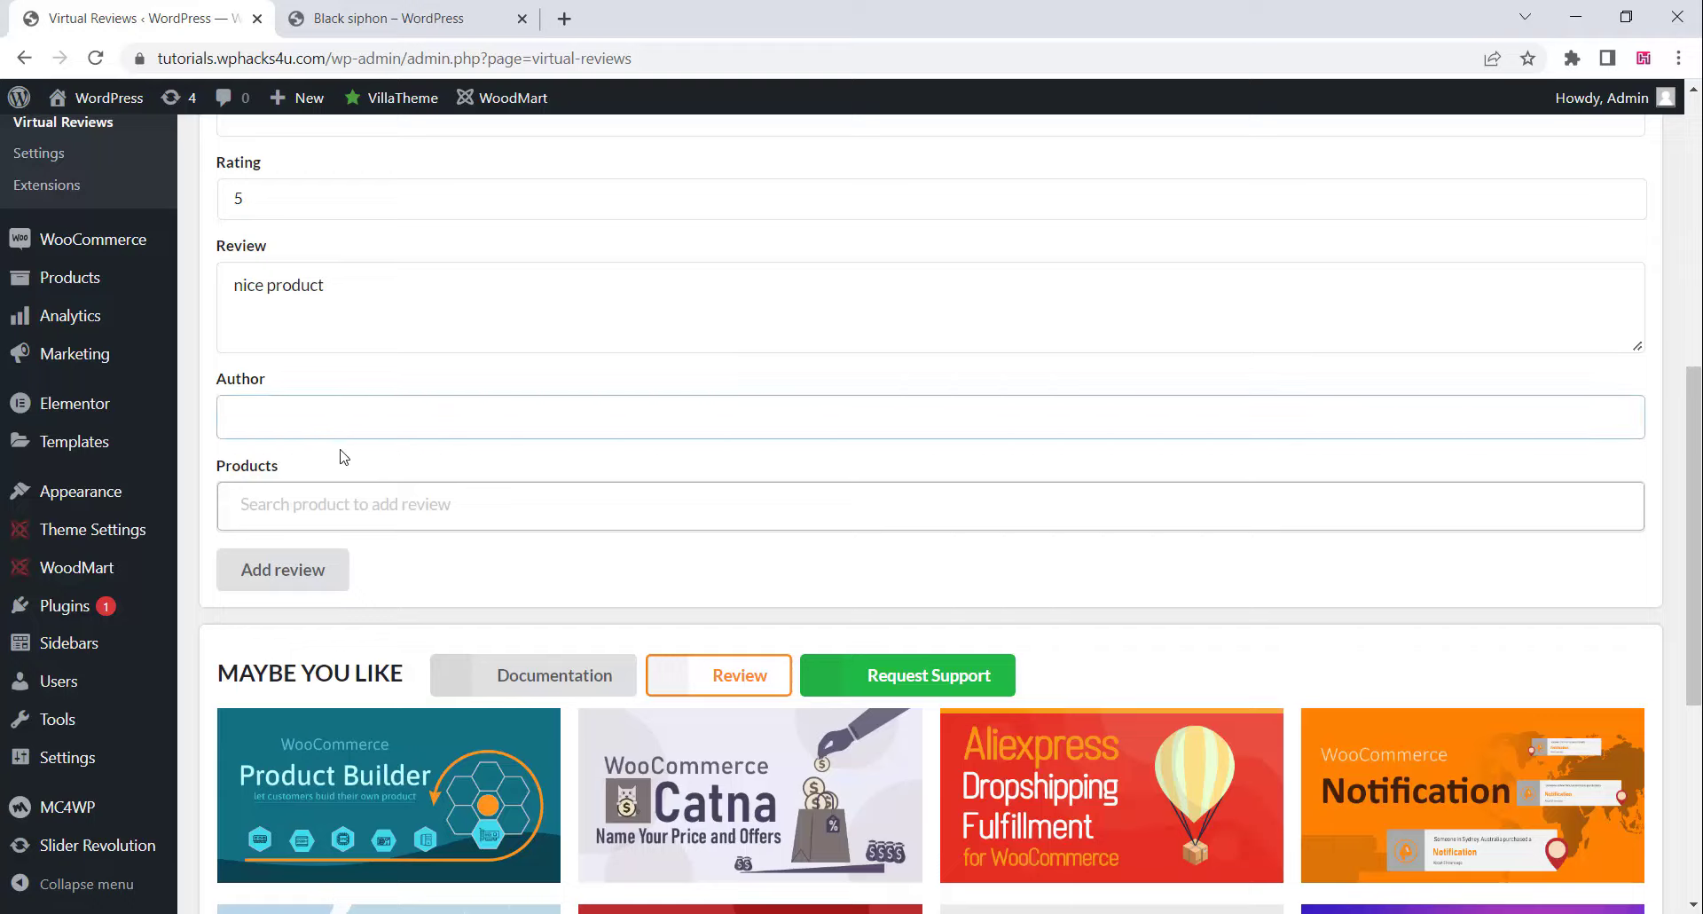
pyautogui.write('Rohith')
pyautogui.click(326, 504)
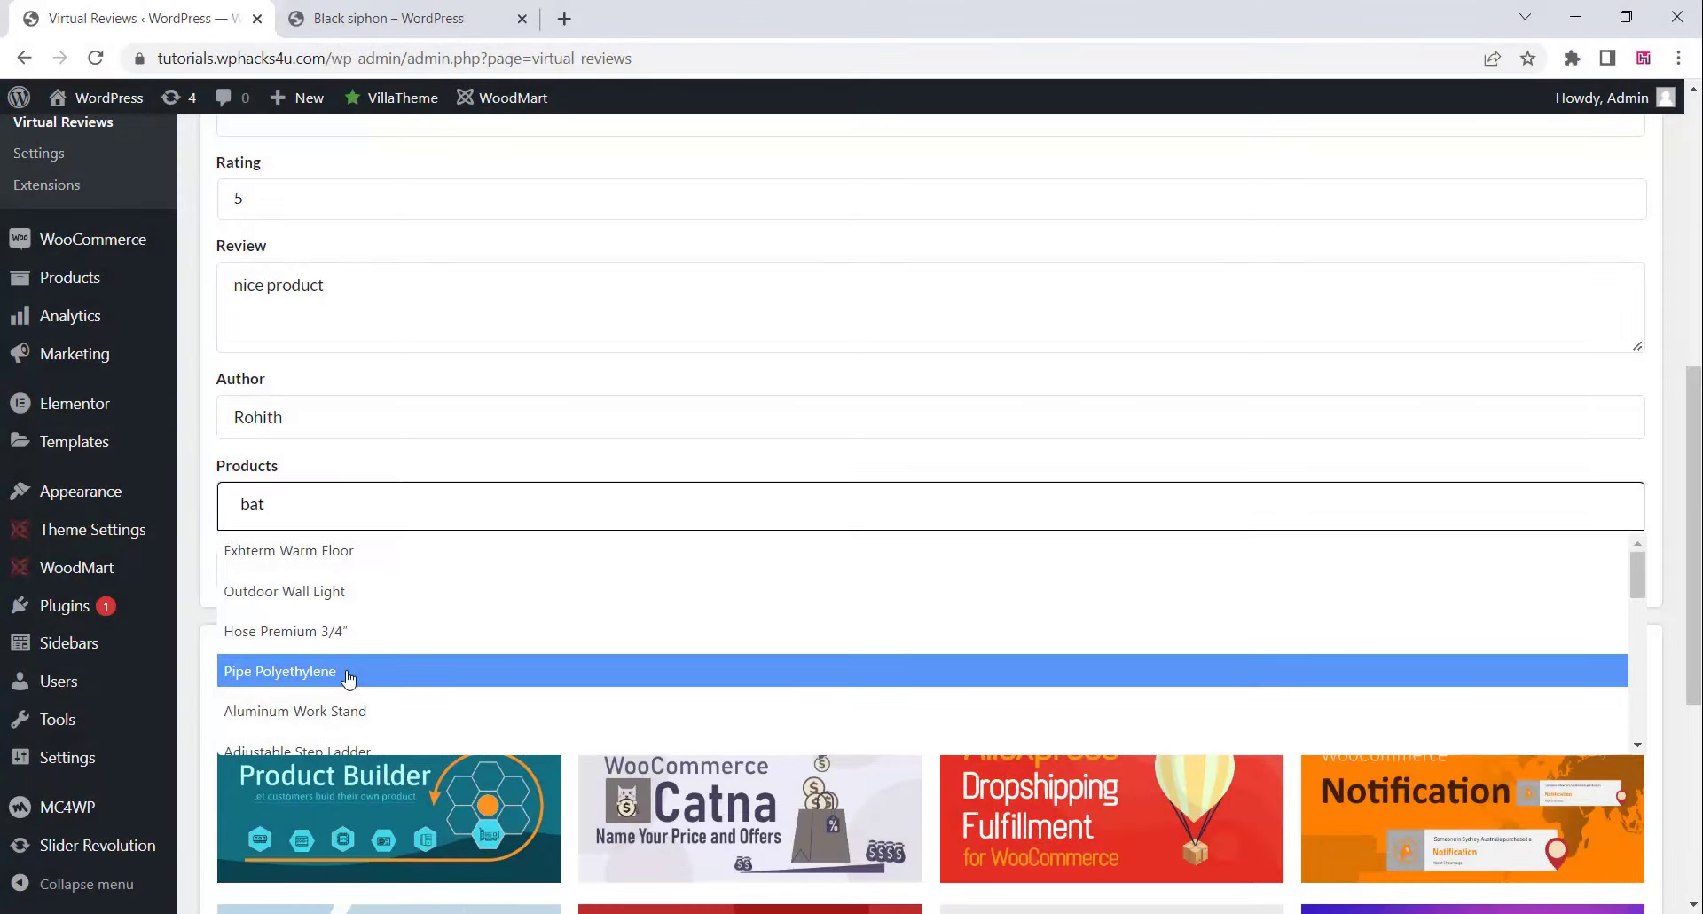
pyautogui.click(350, 671)
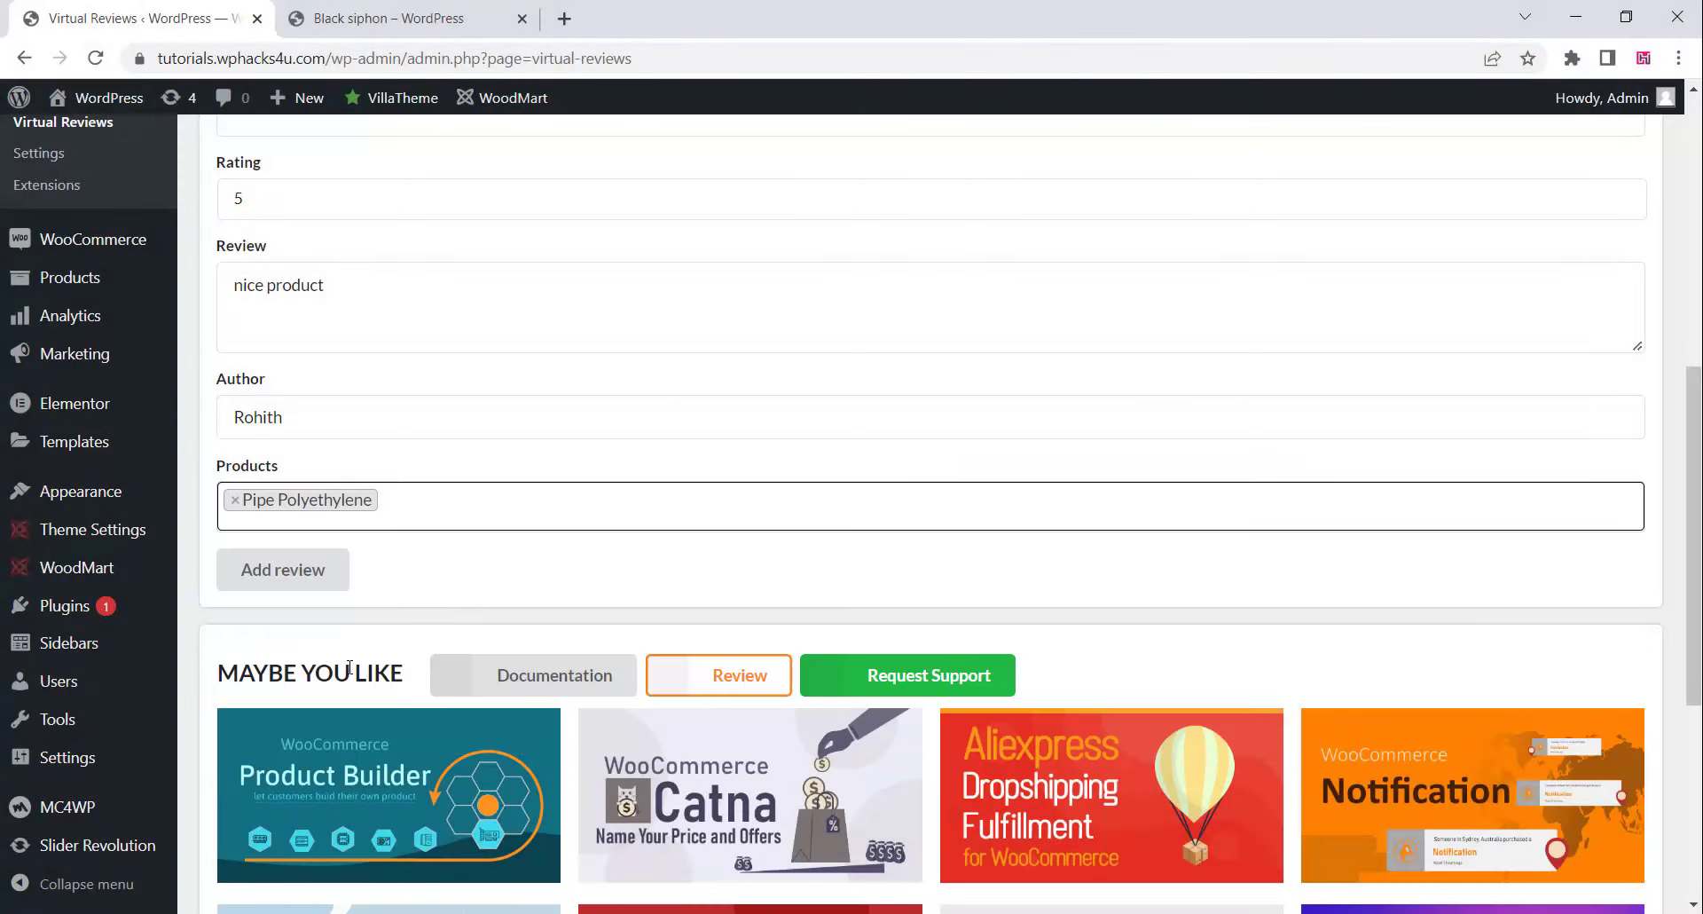
pyautogui.click(324, 579)
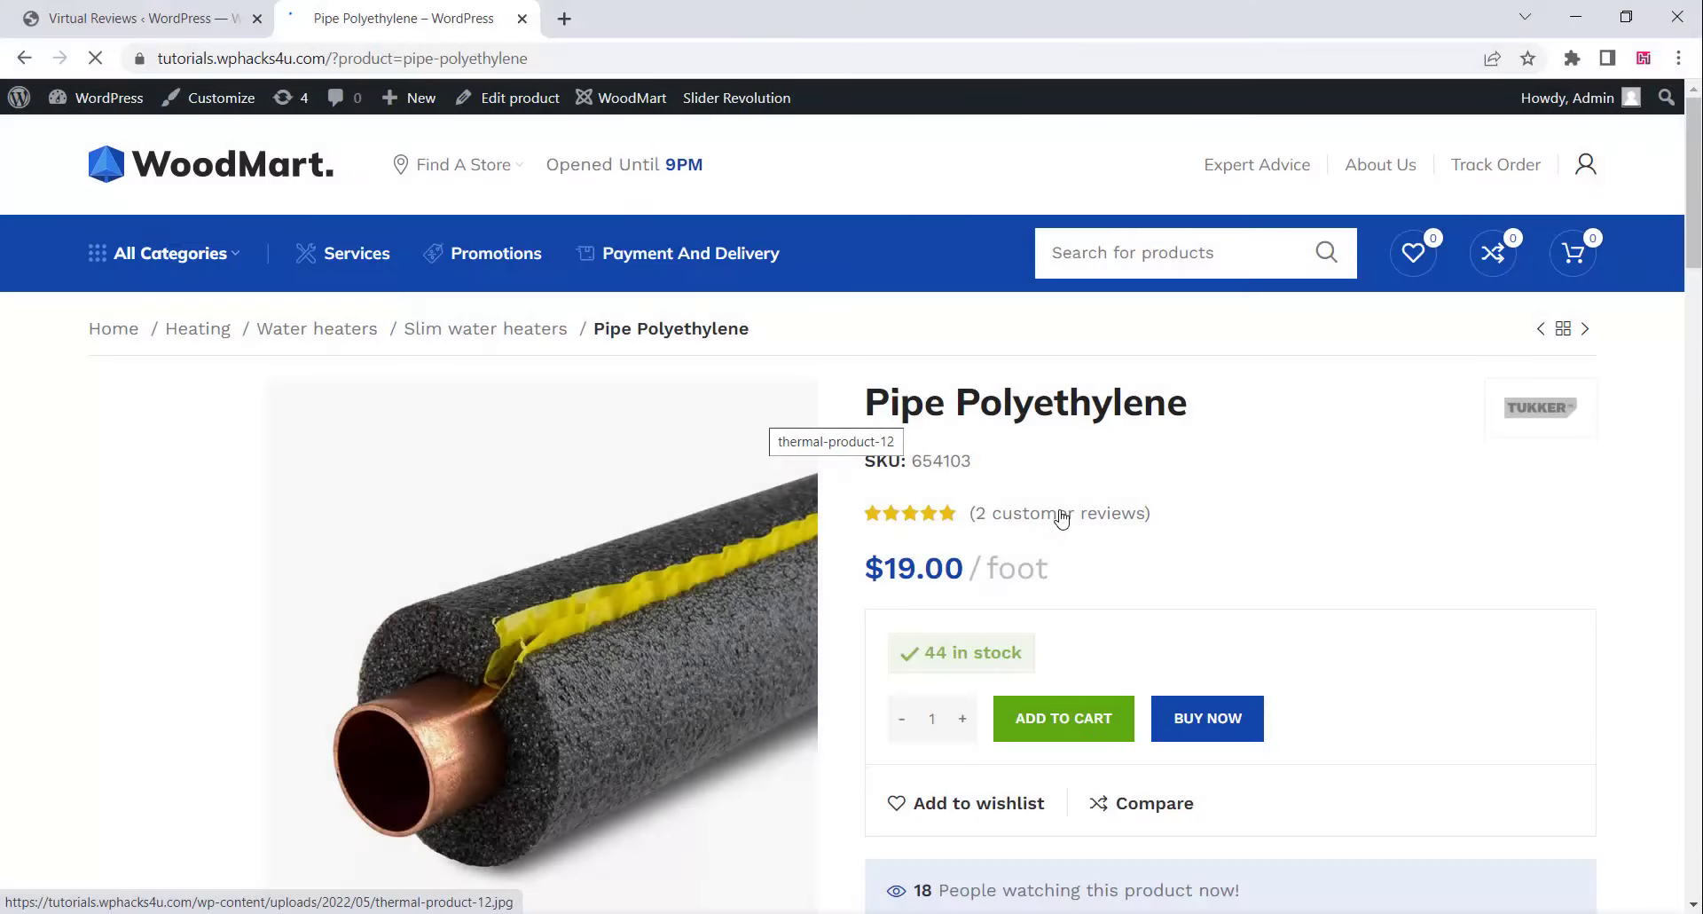
# - View the customer reviews on the Pipe Polyethylene product page
pyautogui.click(1062, 514)
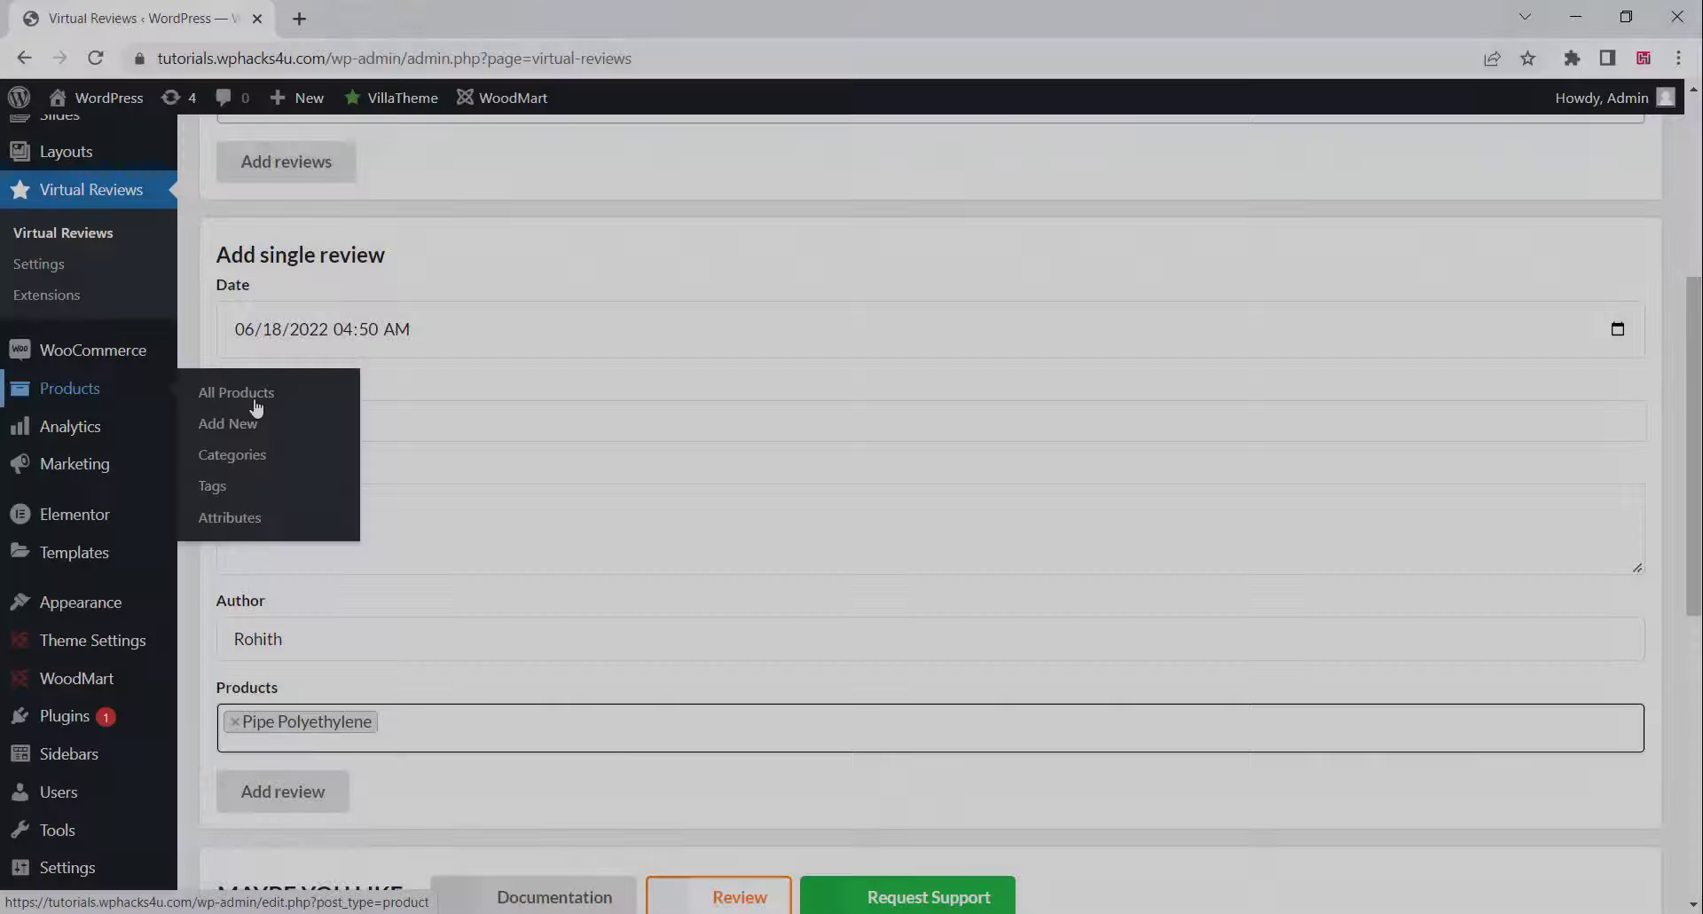
# - Go to the list of all products in the WordPress admin and select every product in it
pyautogui.click(252, 401)
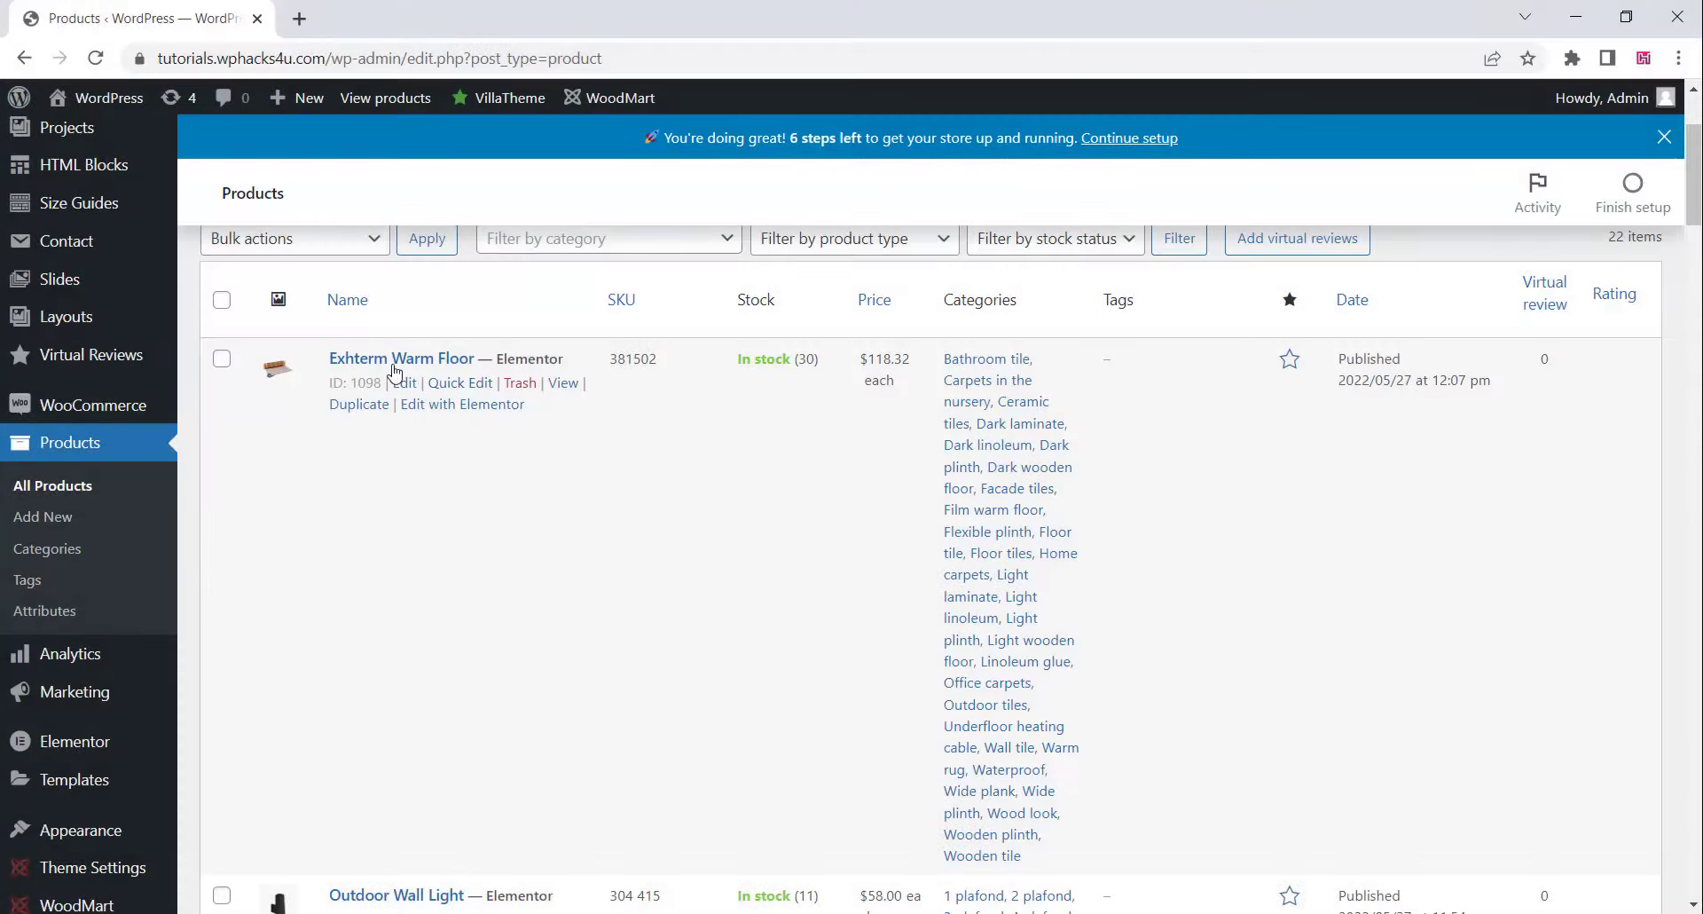
pyautogui.click(222, 300)
pyautogui.moveTo(1693, 173)
pyautogui.mouseDown()
pyautogui.moveTo(1693, 834)
pyautogui.moveTo(1694, 165)
pyautogui.moveTo(1680, 147)
pyautogui.mouseUp()
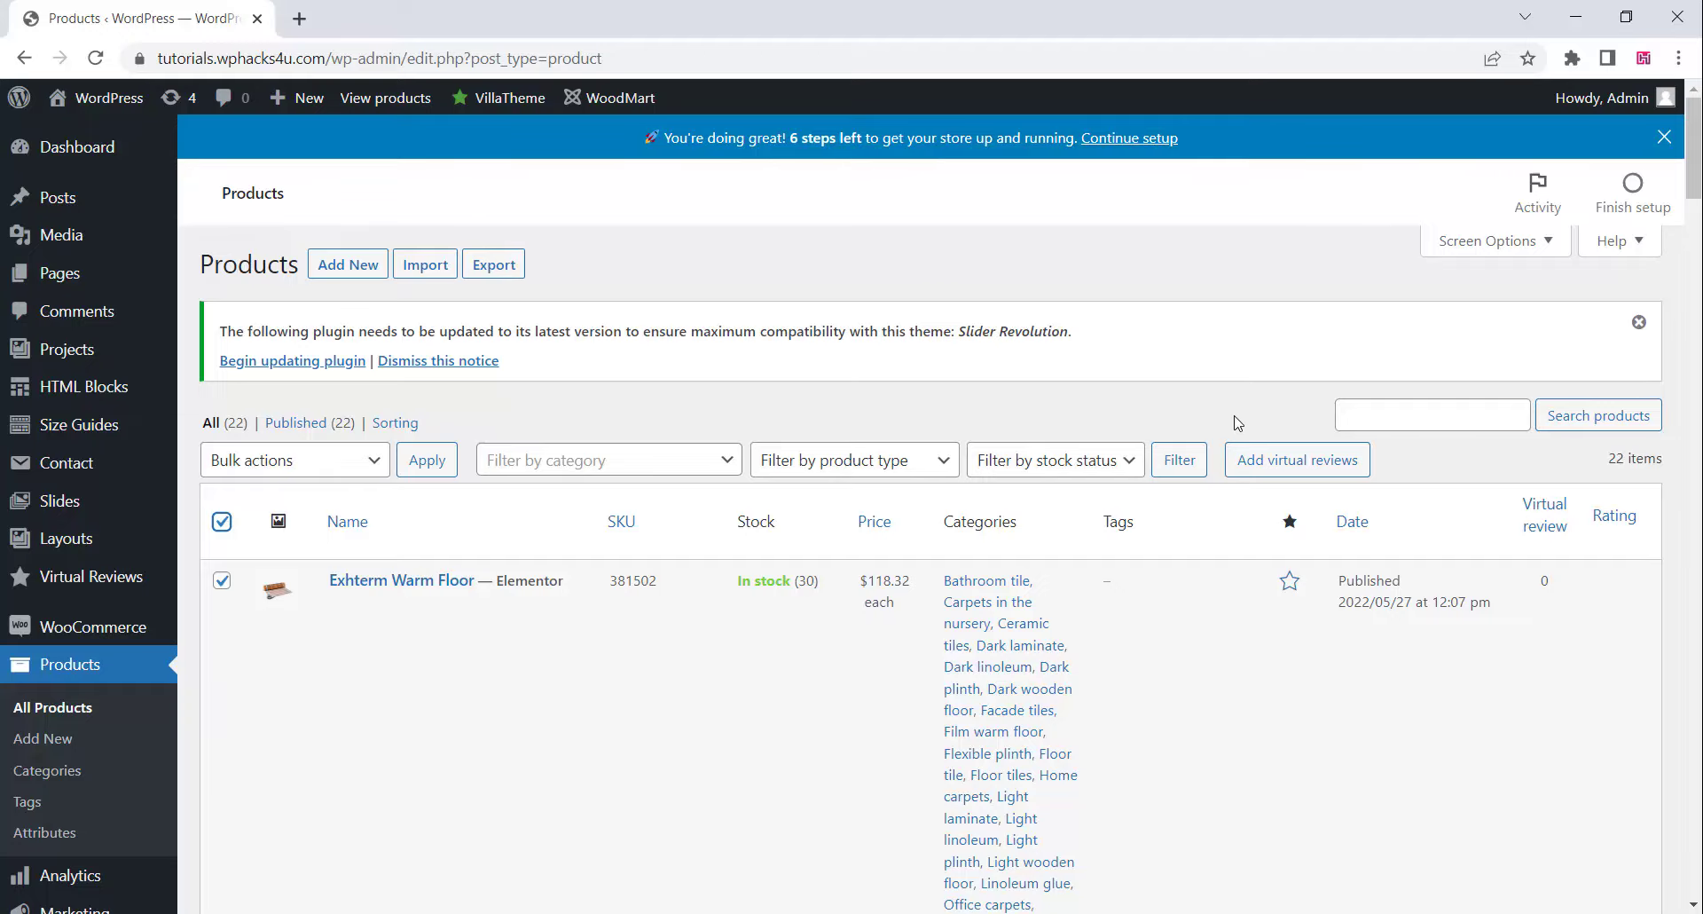
# - Set up virtual reviews for the selected products with a quantity range of 5-10 per product
pyautogui.click(1289, 468)
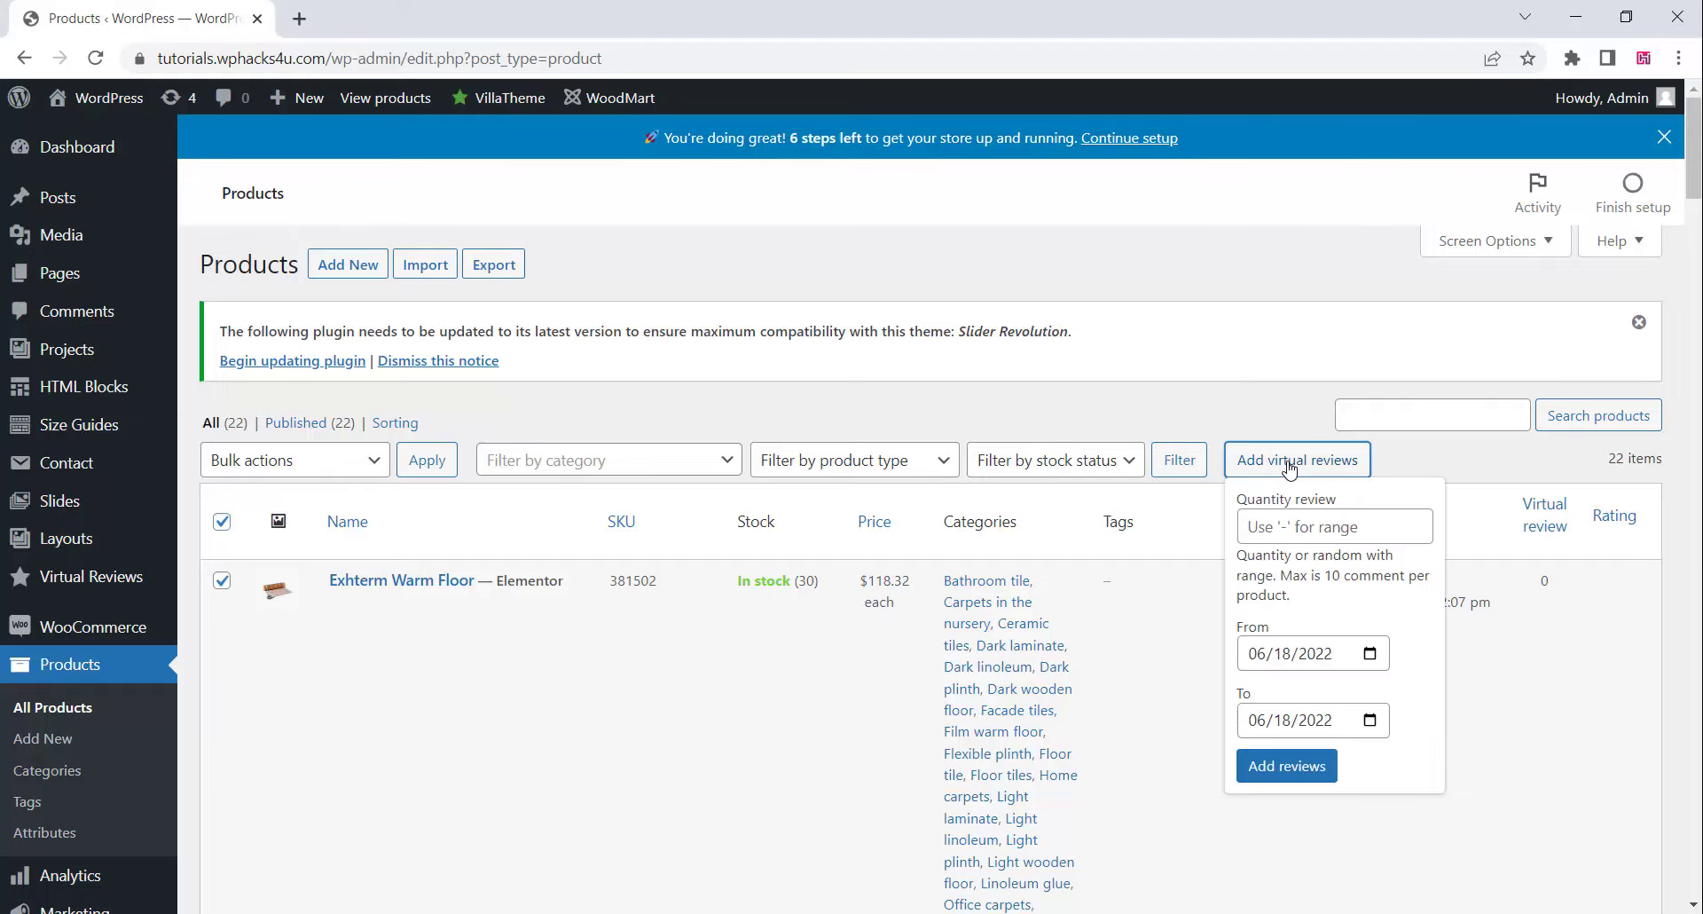
pyautogui.click(1274, 530)
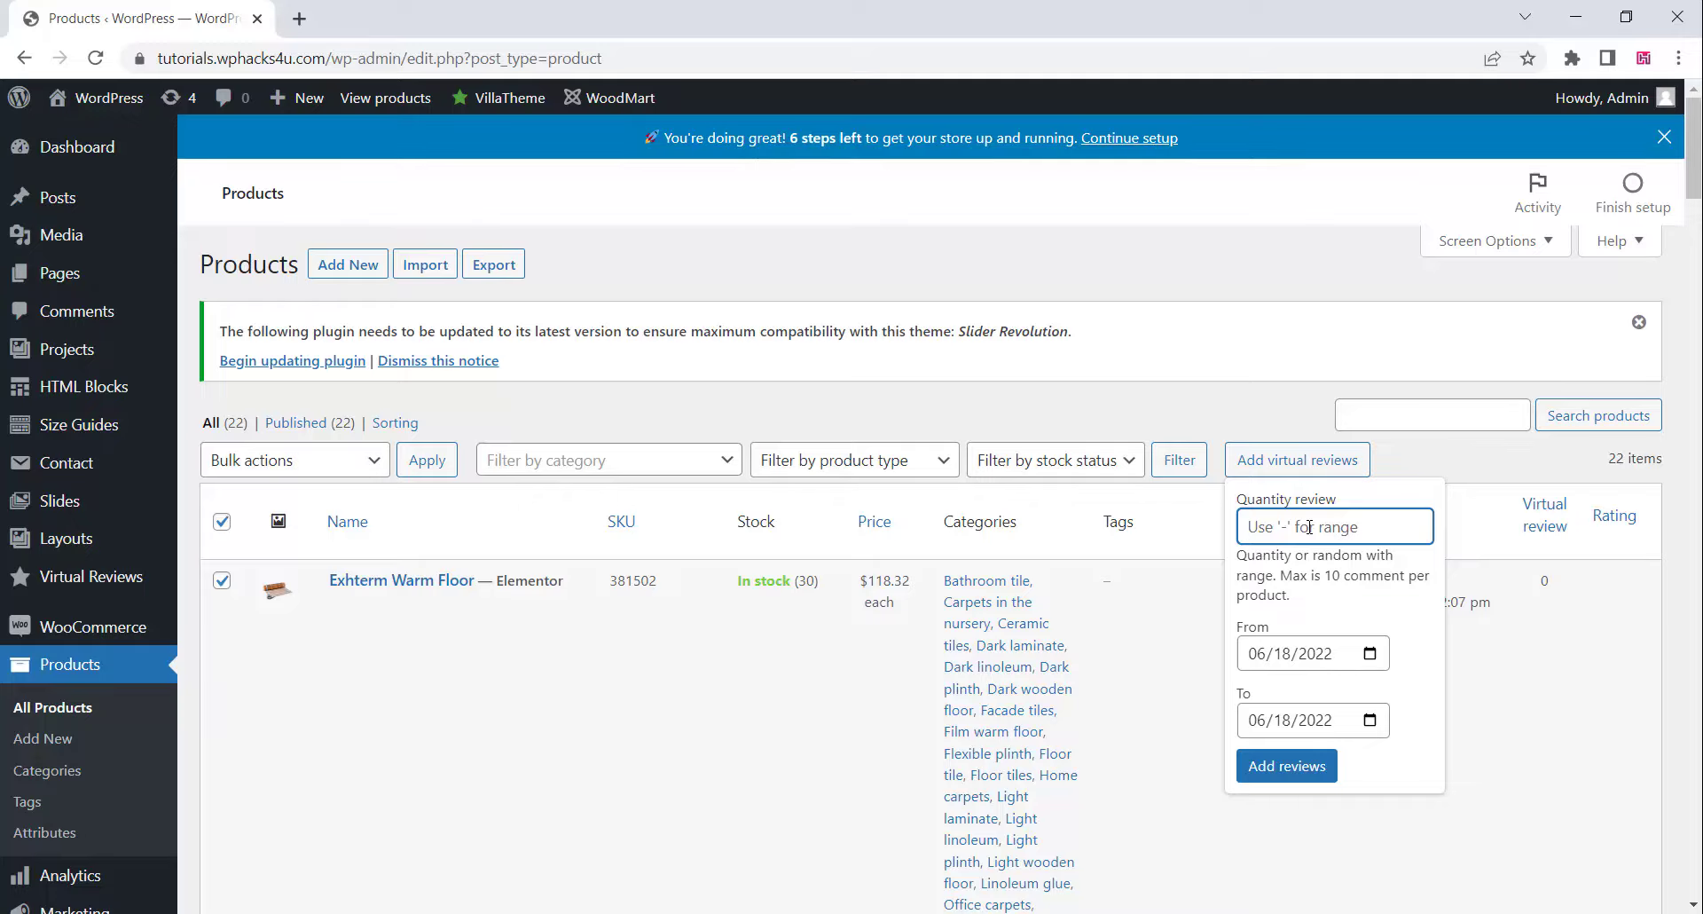
pyautogui.write('5-10')
# - Set the From date of the virtual reviews to 01/18/2020 and add the reviews to the selected products
pyautogui.click(1370, 654)
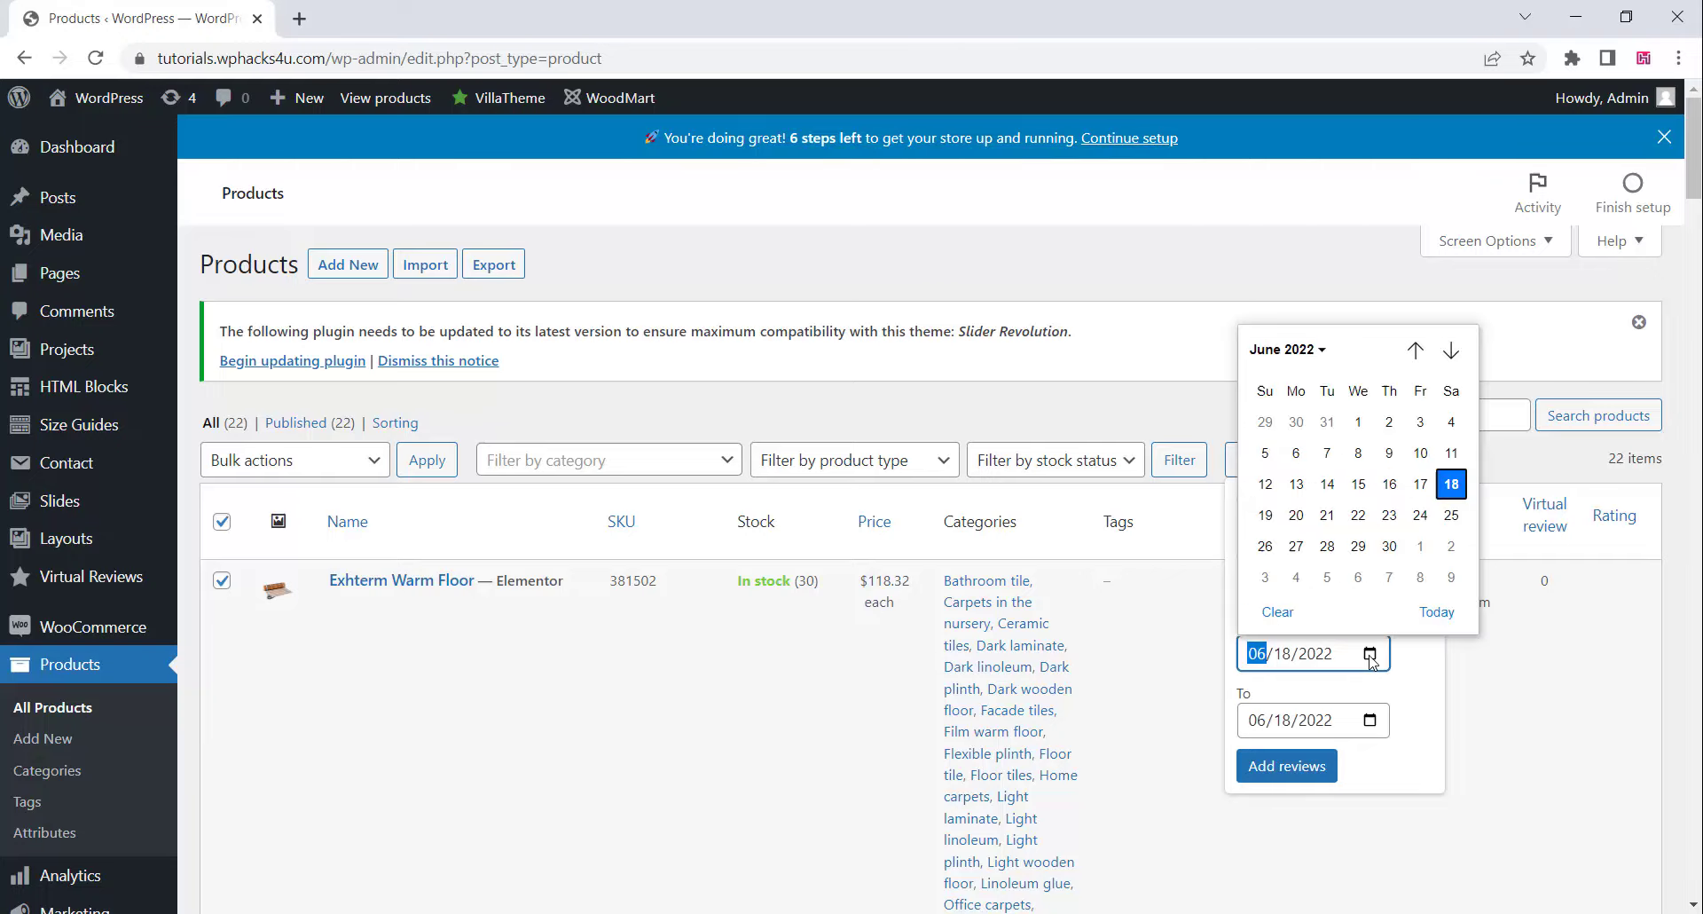
pyautogui.click(1324, 352)
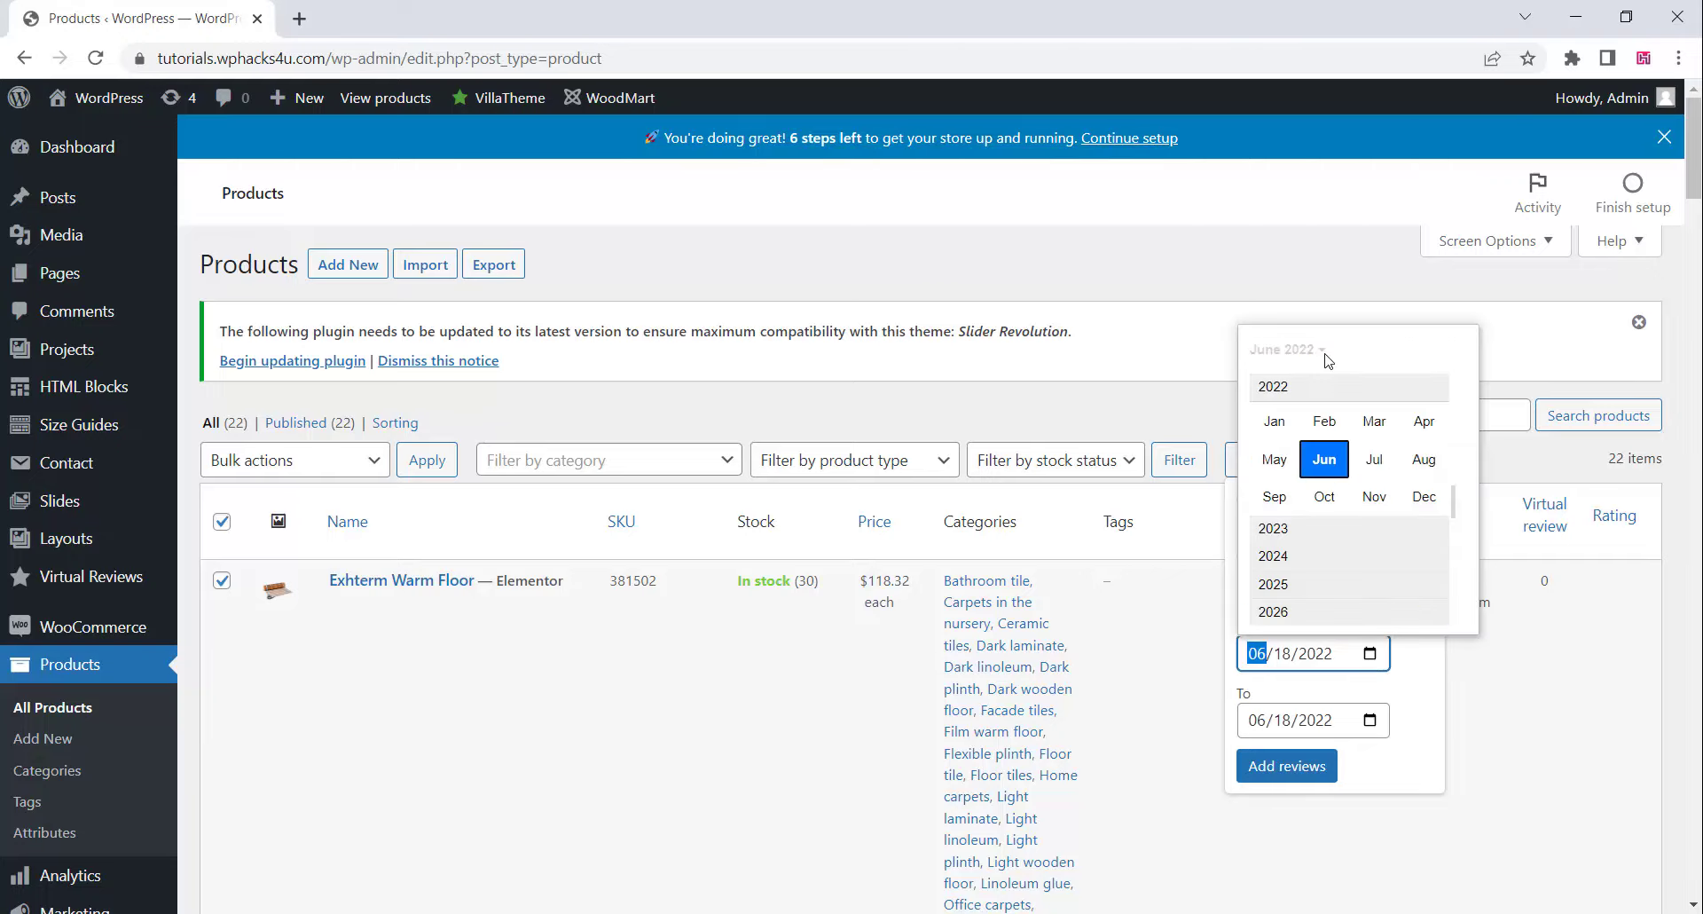
pyautogui.scroll(2, 1291, 417)
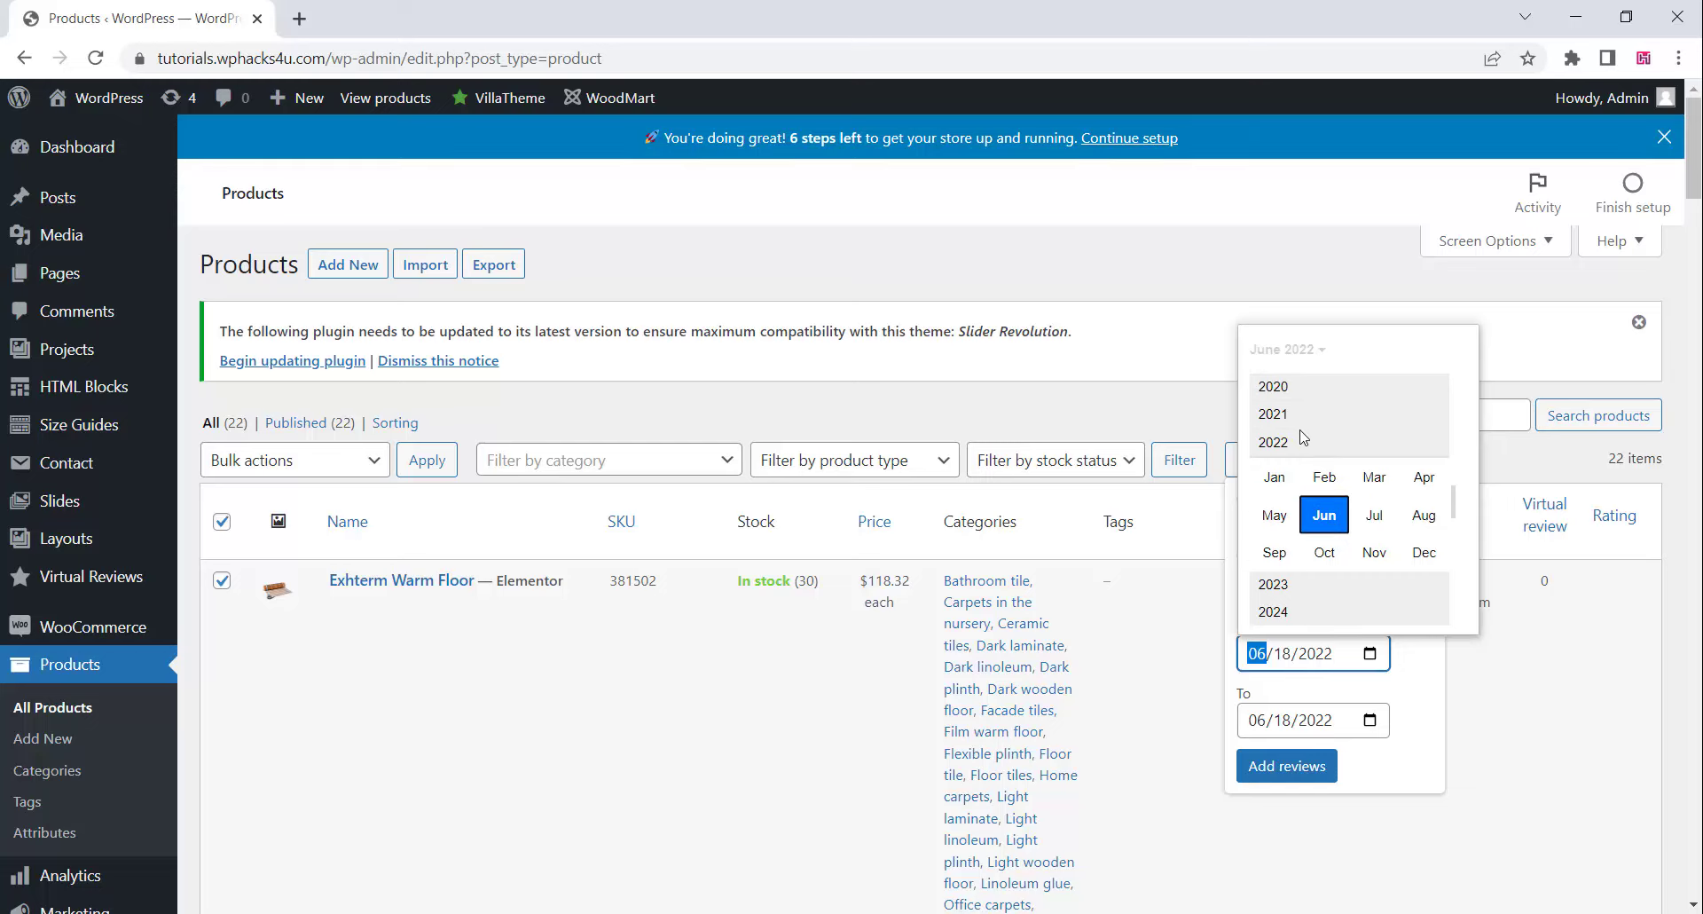
pyautogui.click(1275, 390)
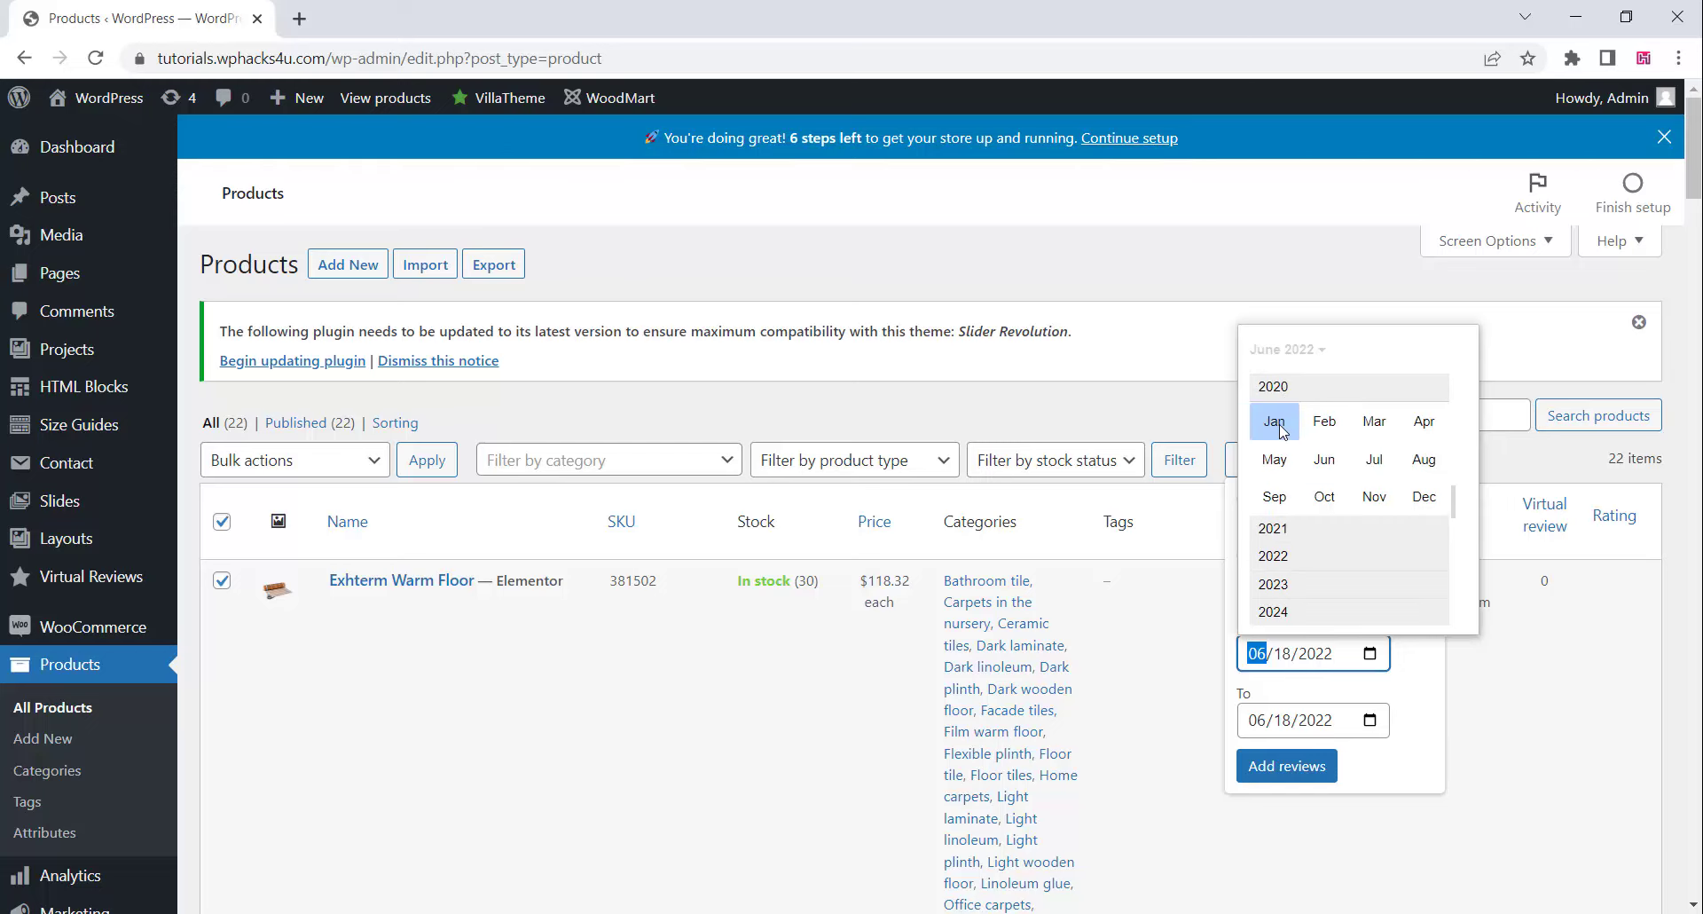
pyautogui.click(1275, 430)
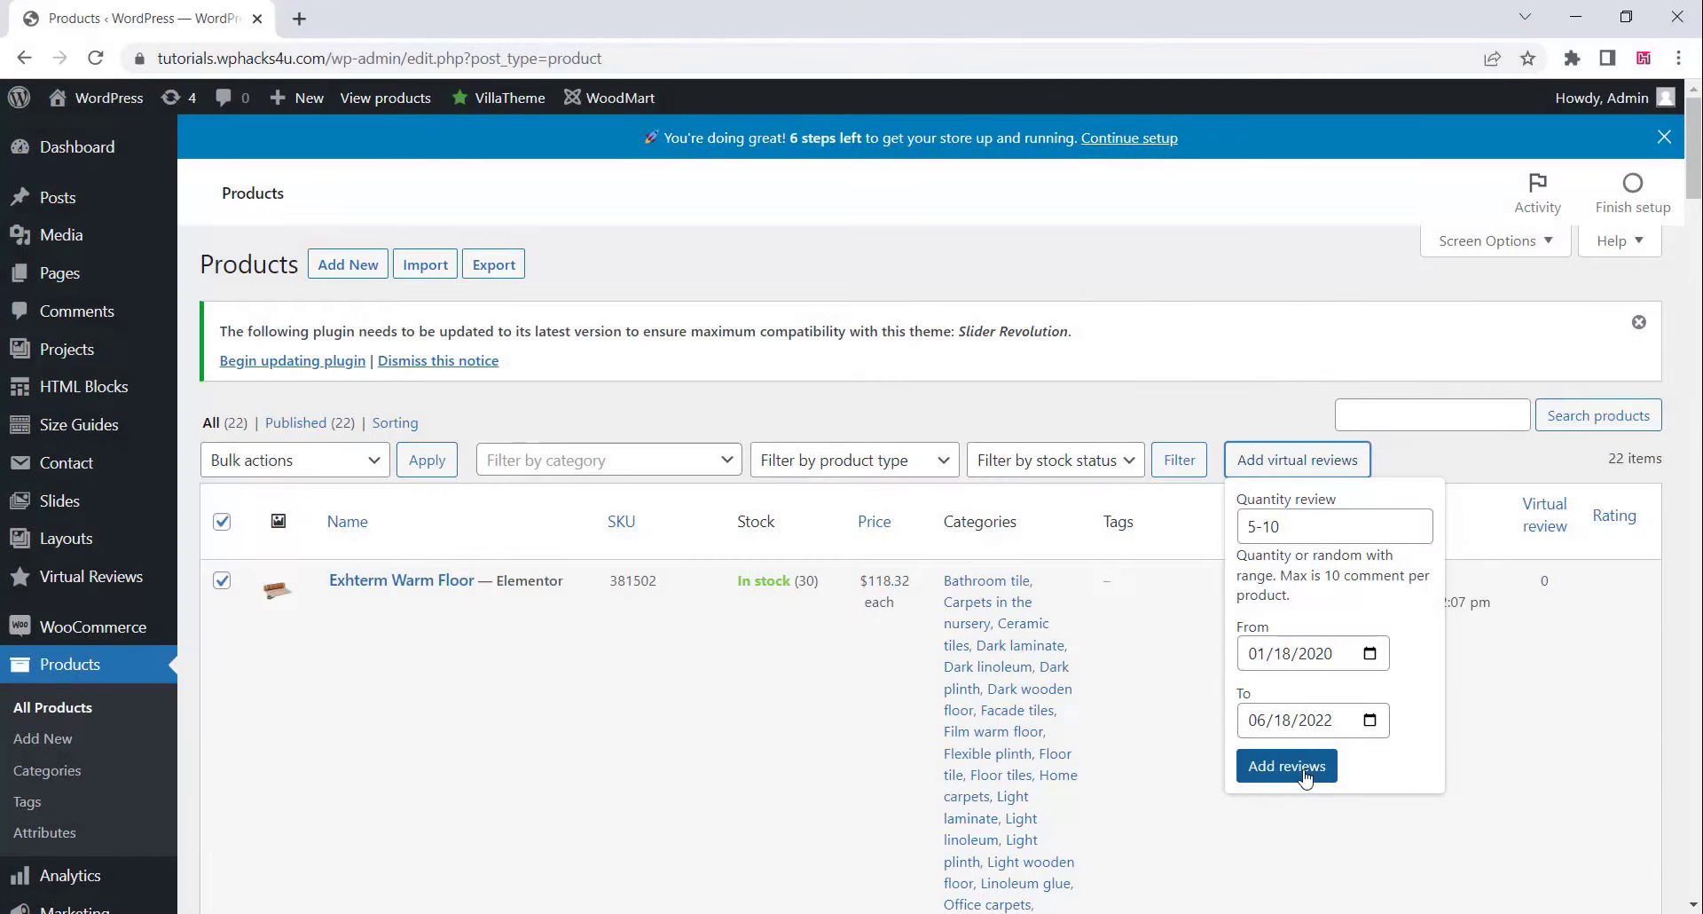
pyautogui.click(1305, 777)
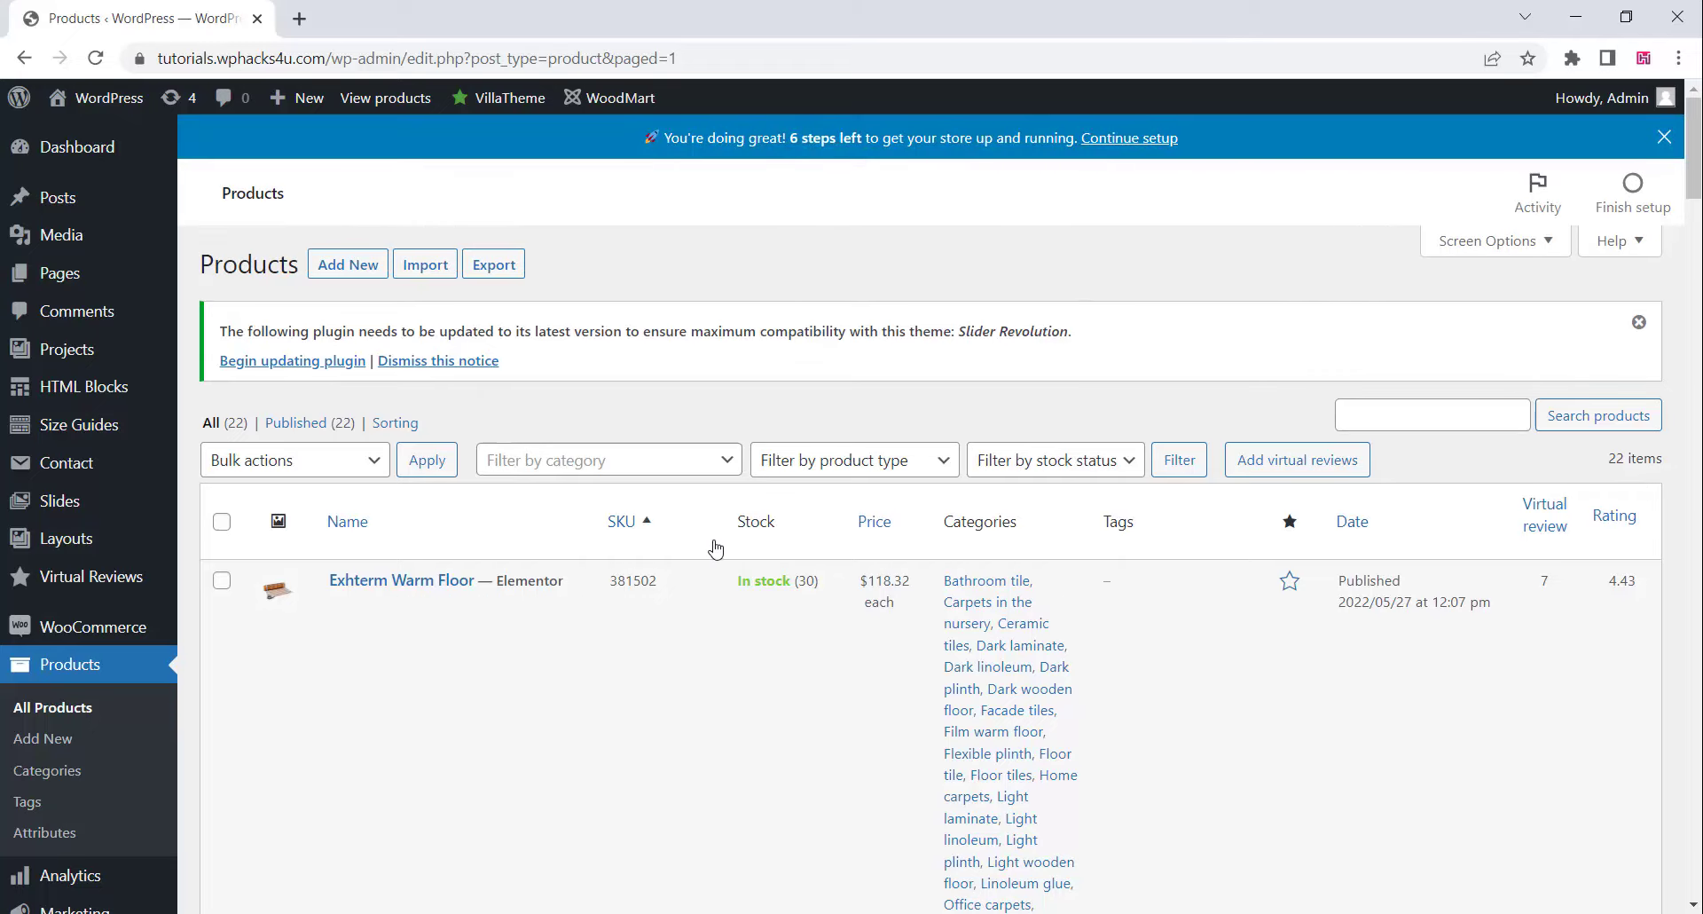
# - Examine the virtual review counts and ratings of the products throughout the product list
pyautogui.moveTo(125, 107)
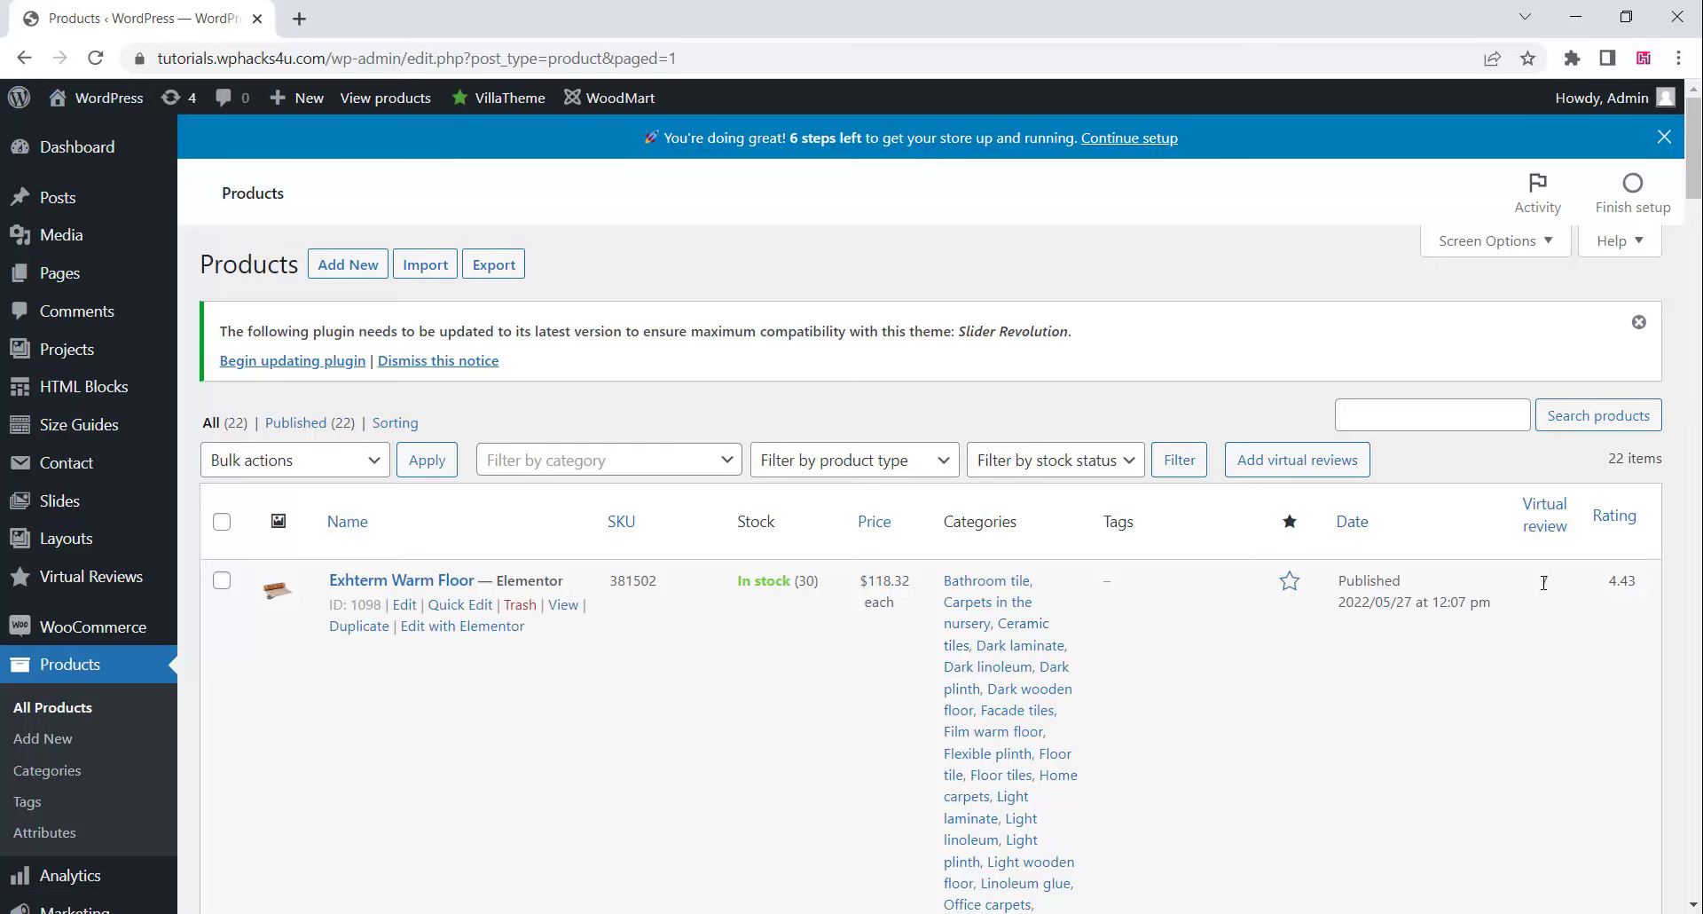
pyautogui.scroll(-6, 1539, 597)
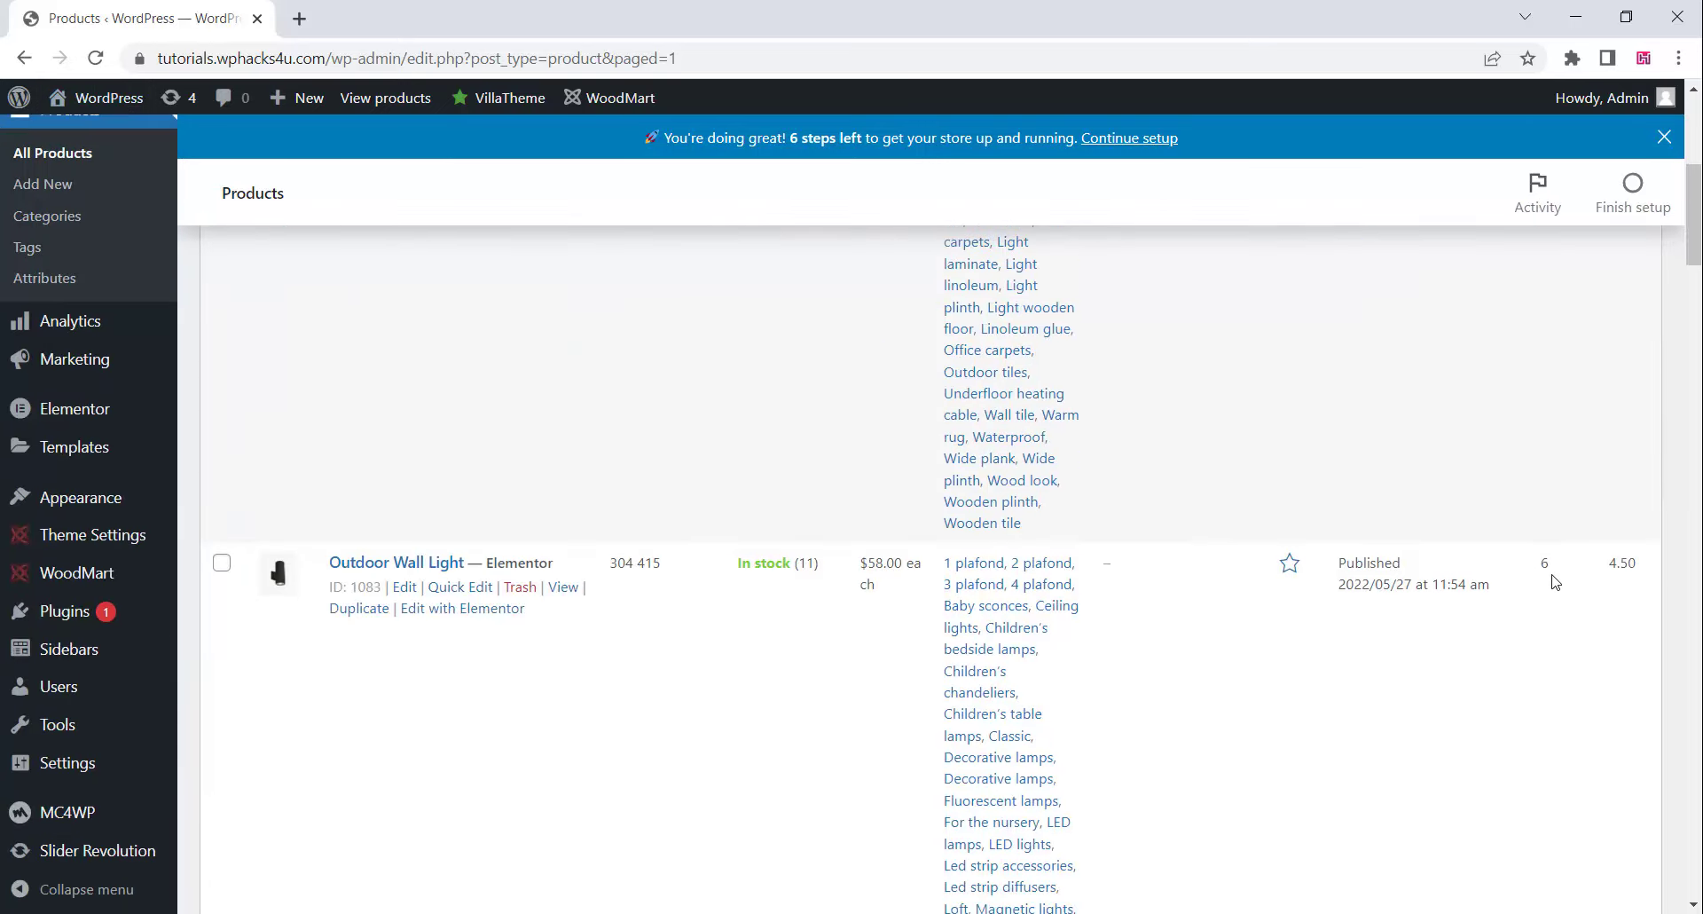
pyautogui.scroll(-7, 1542, 597)
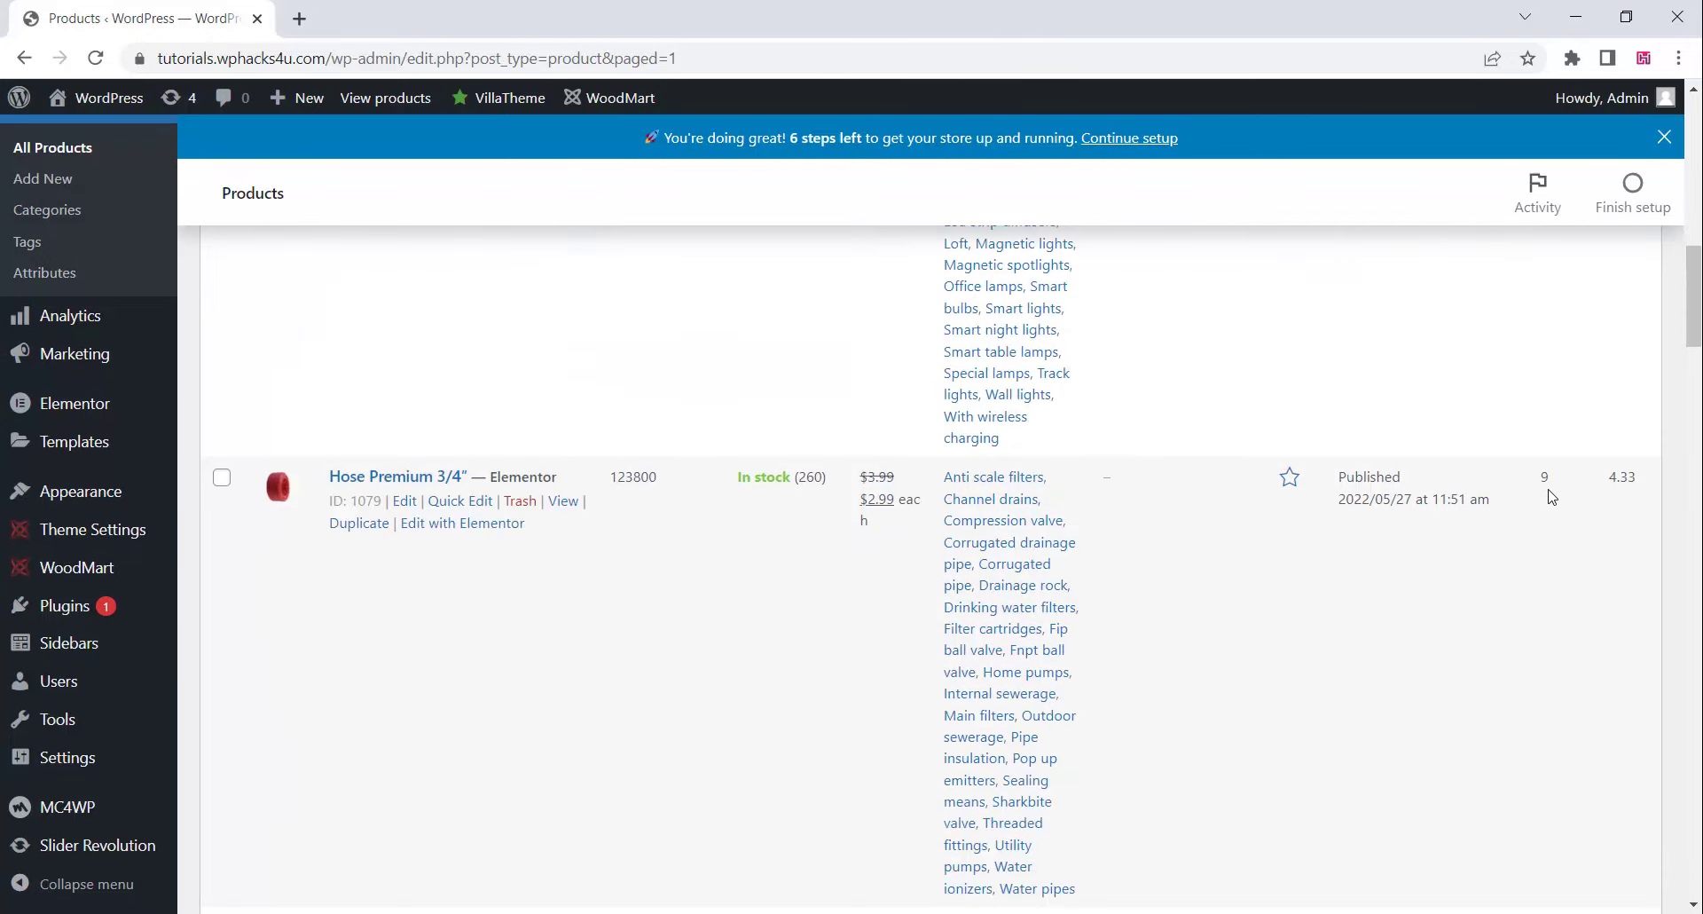
pyautogui.scroll(-8, 1541, 545)
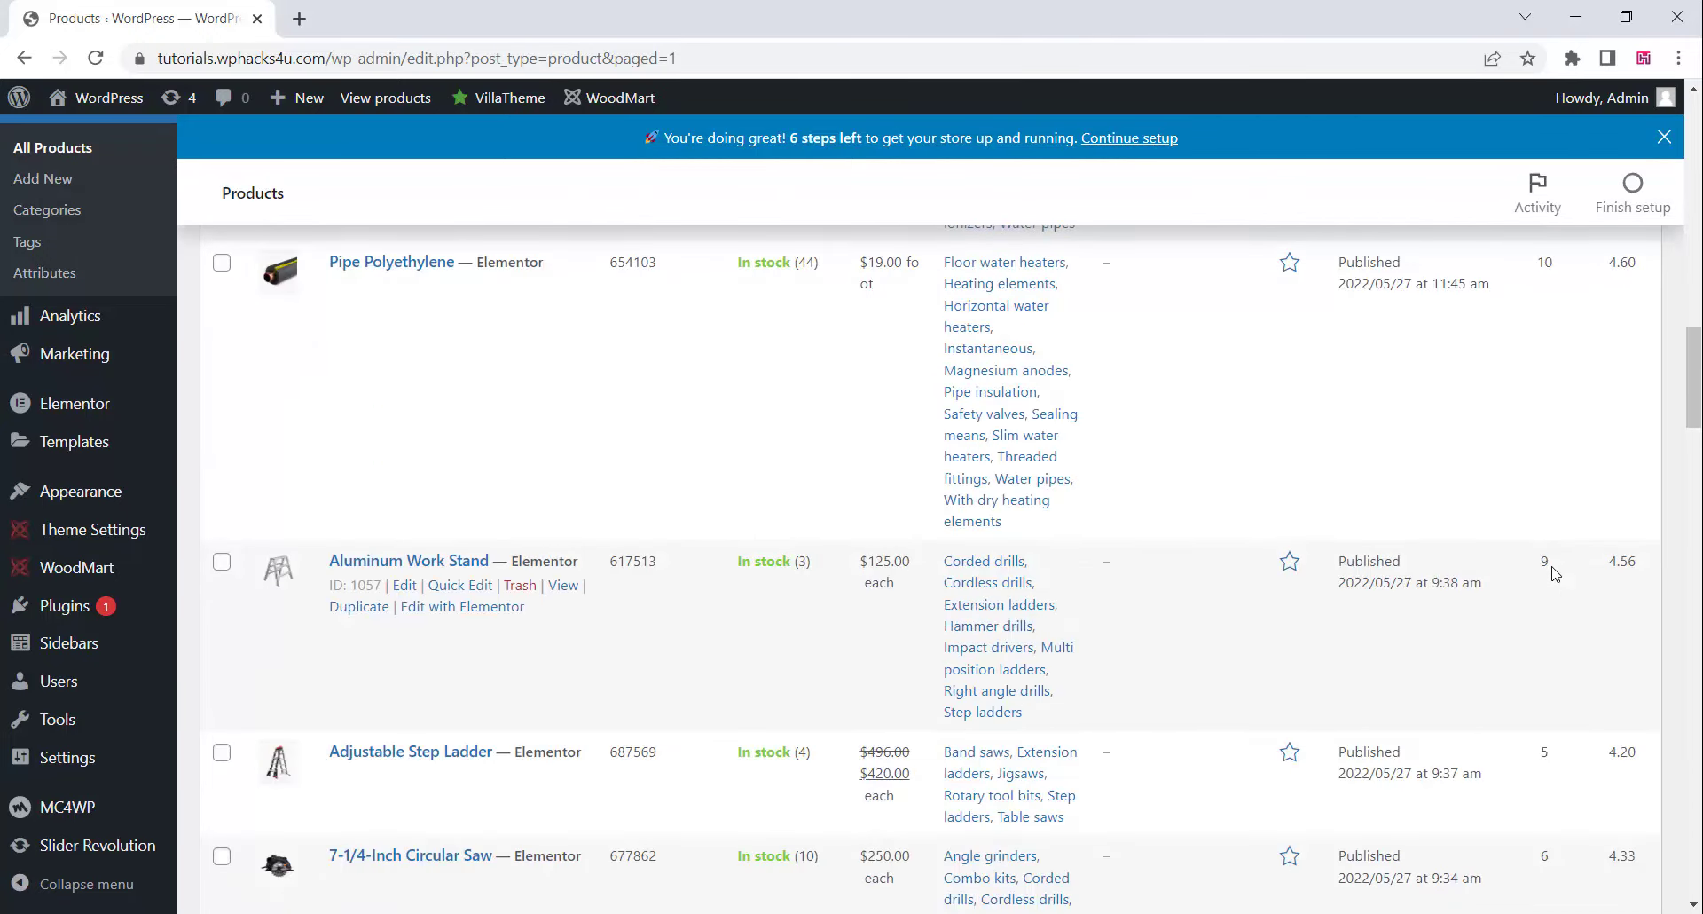
pyautogui.scroll(-8, 1548, 593)
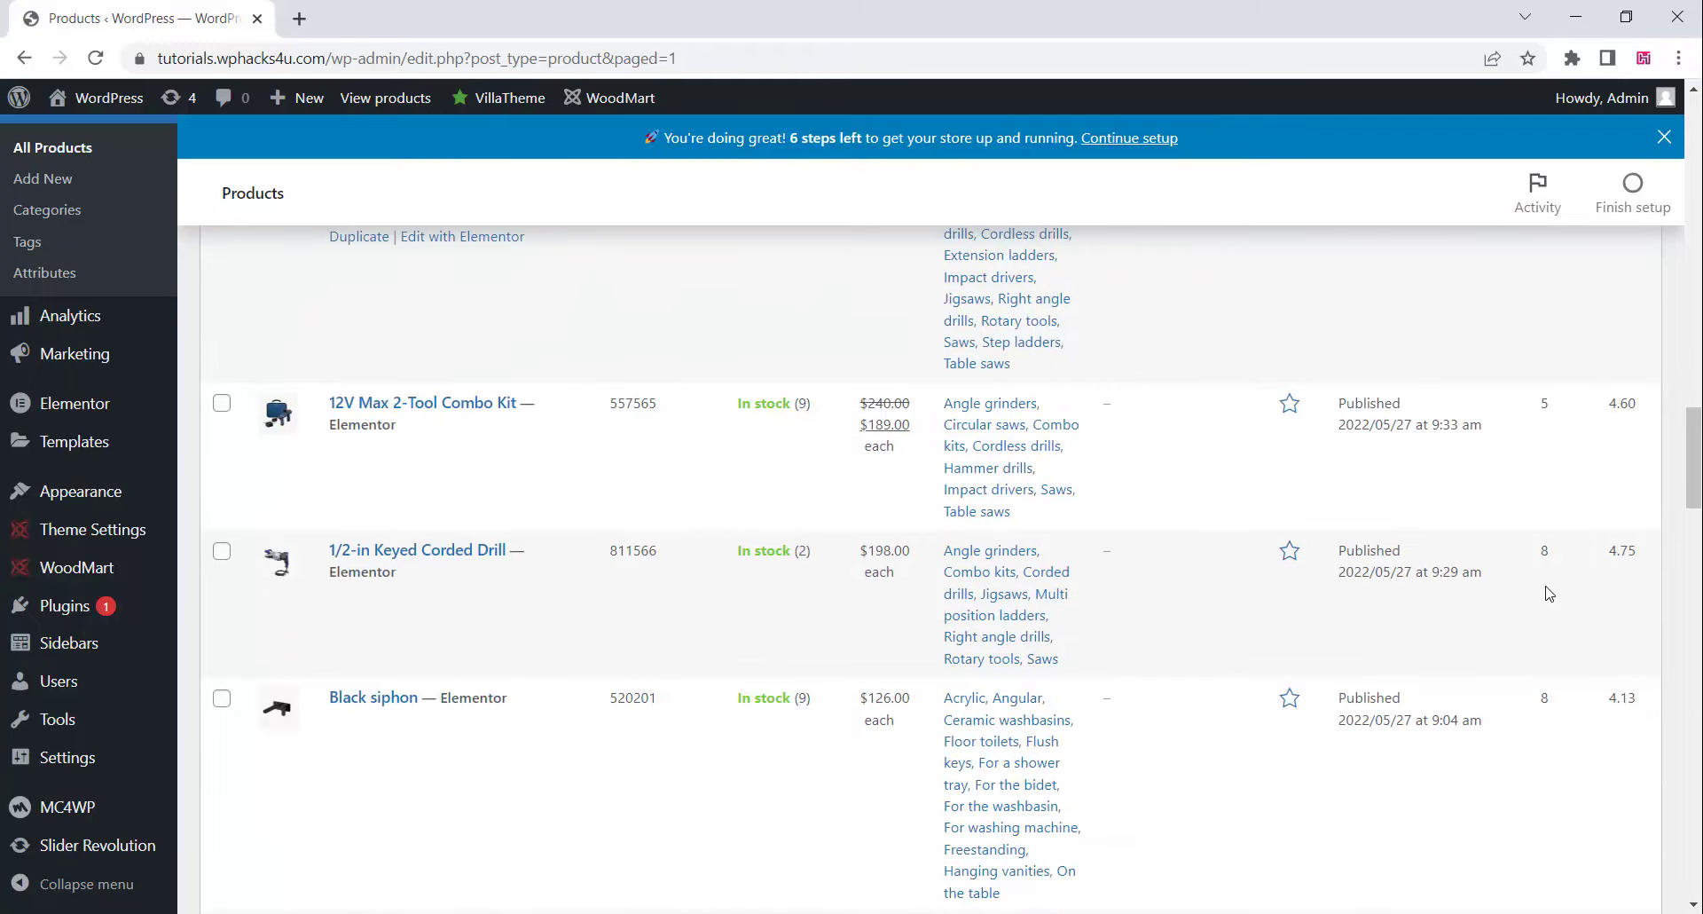
pyautogui.scroll(-6, 1548, 593)
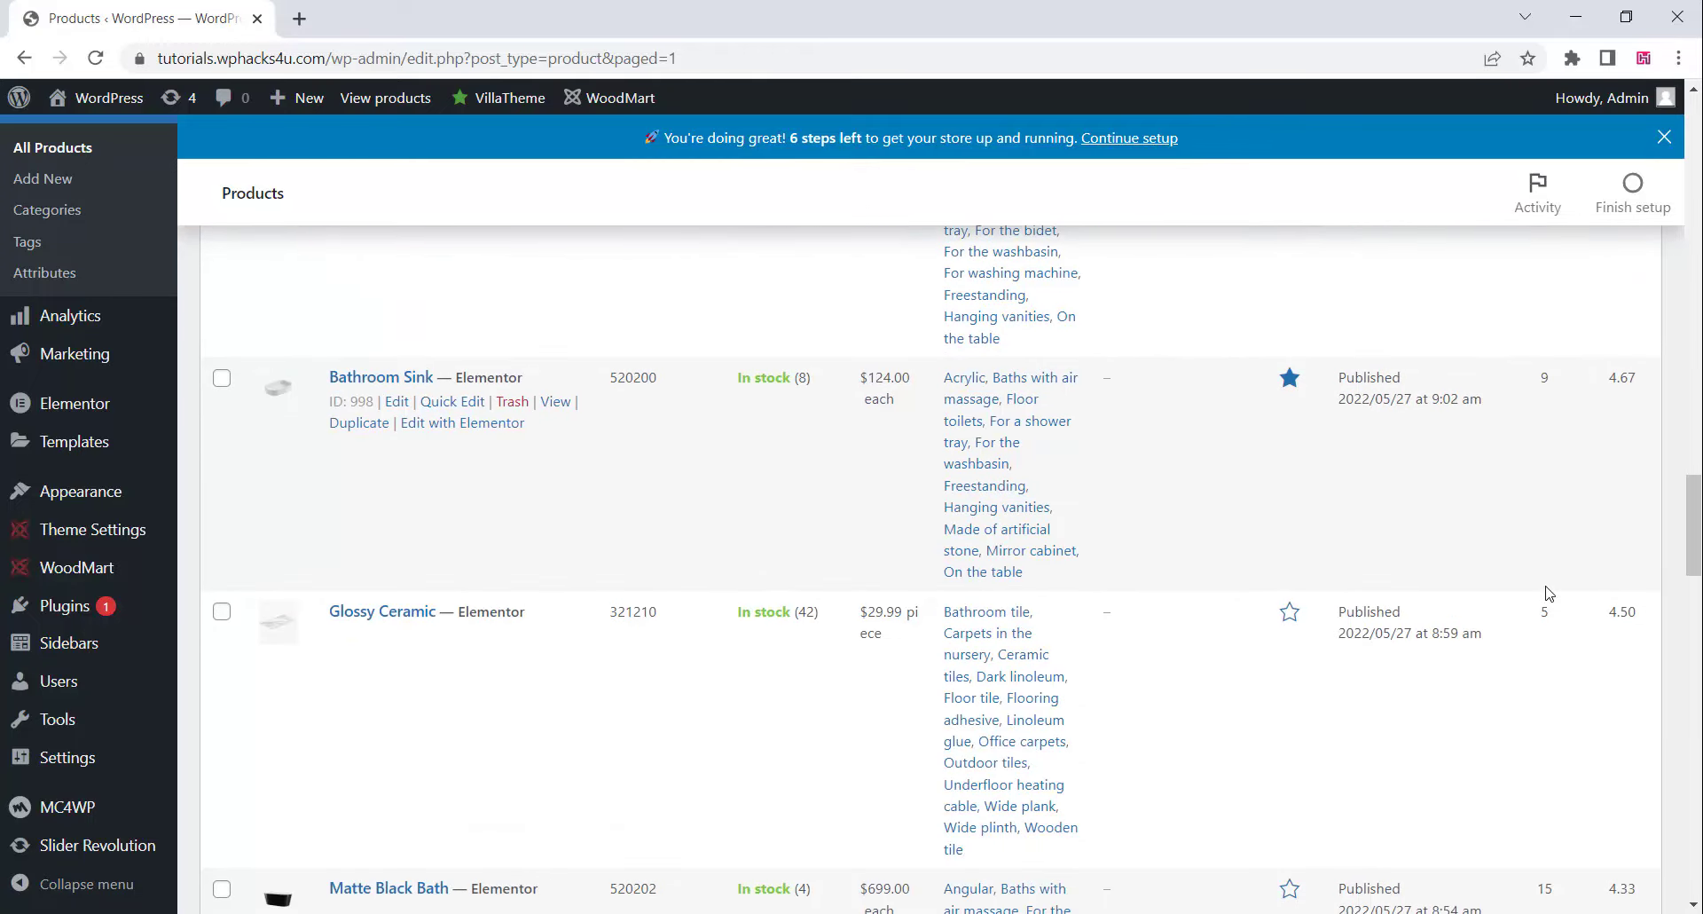
pyautogui.scroll(-6, 1549, 593)
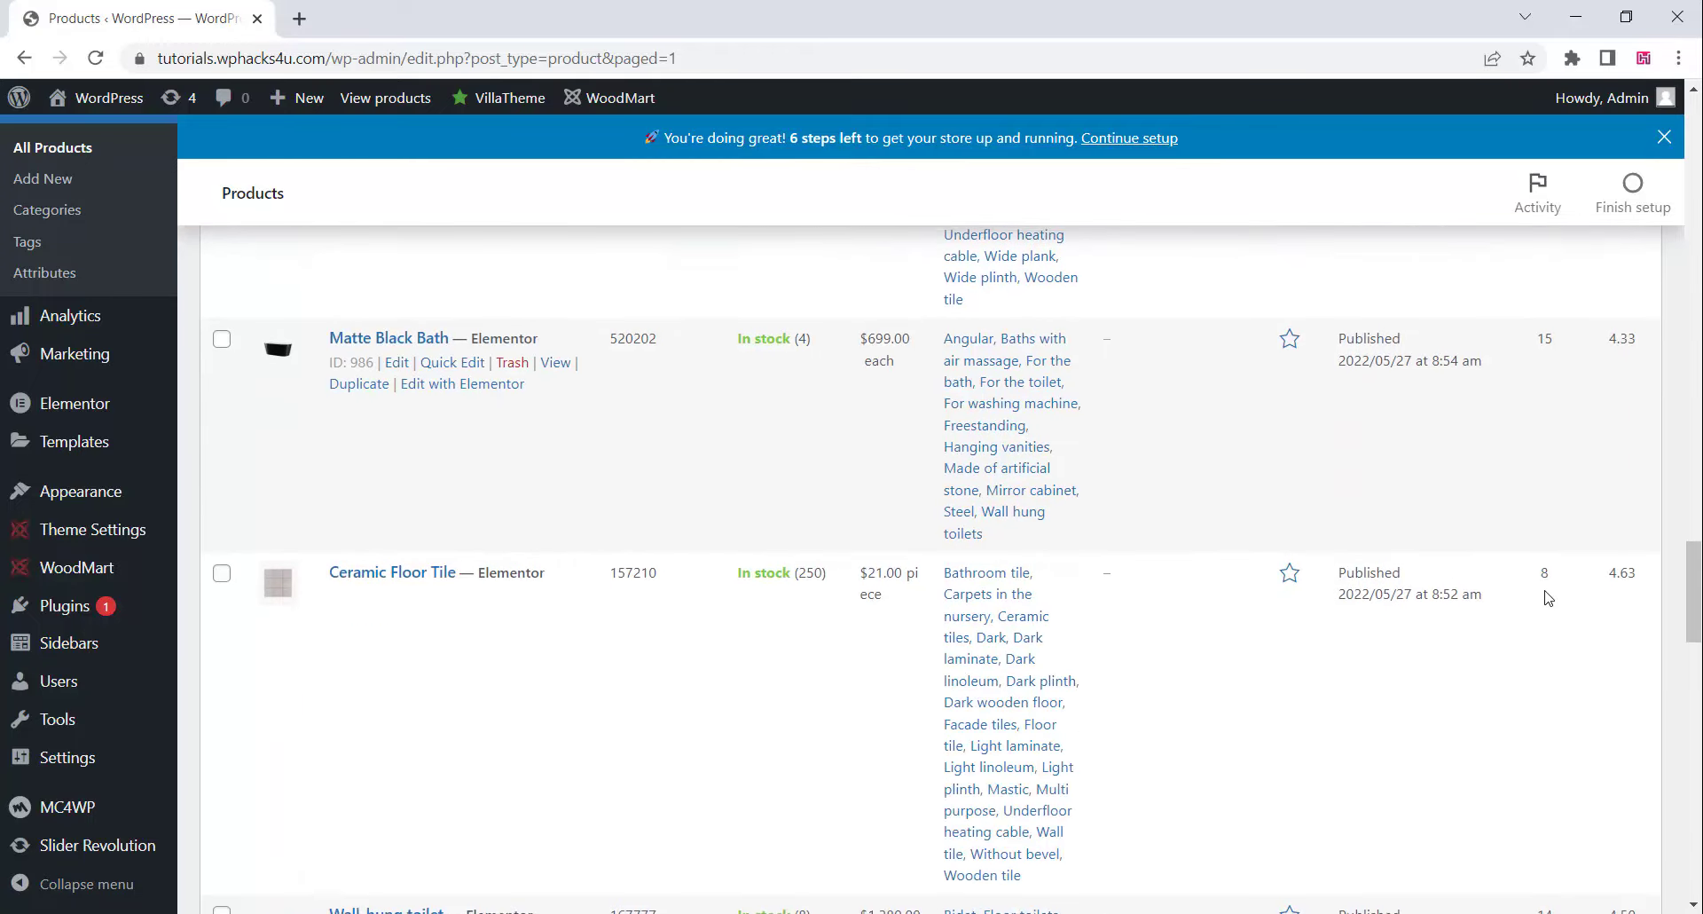
pyautogui.scroll(-6, 1546, 594)
pyautogui.scroll(-2, 1544, 592)
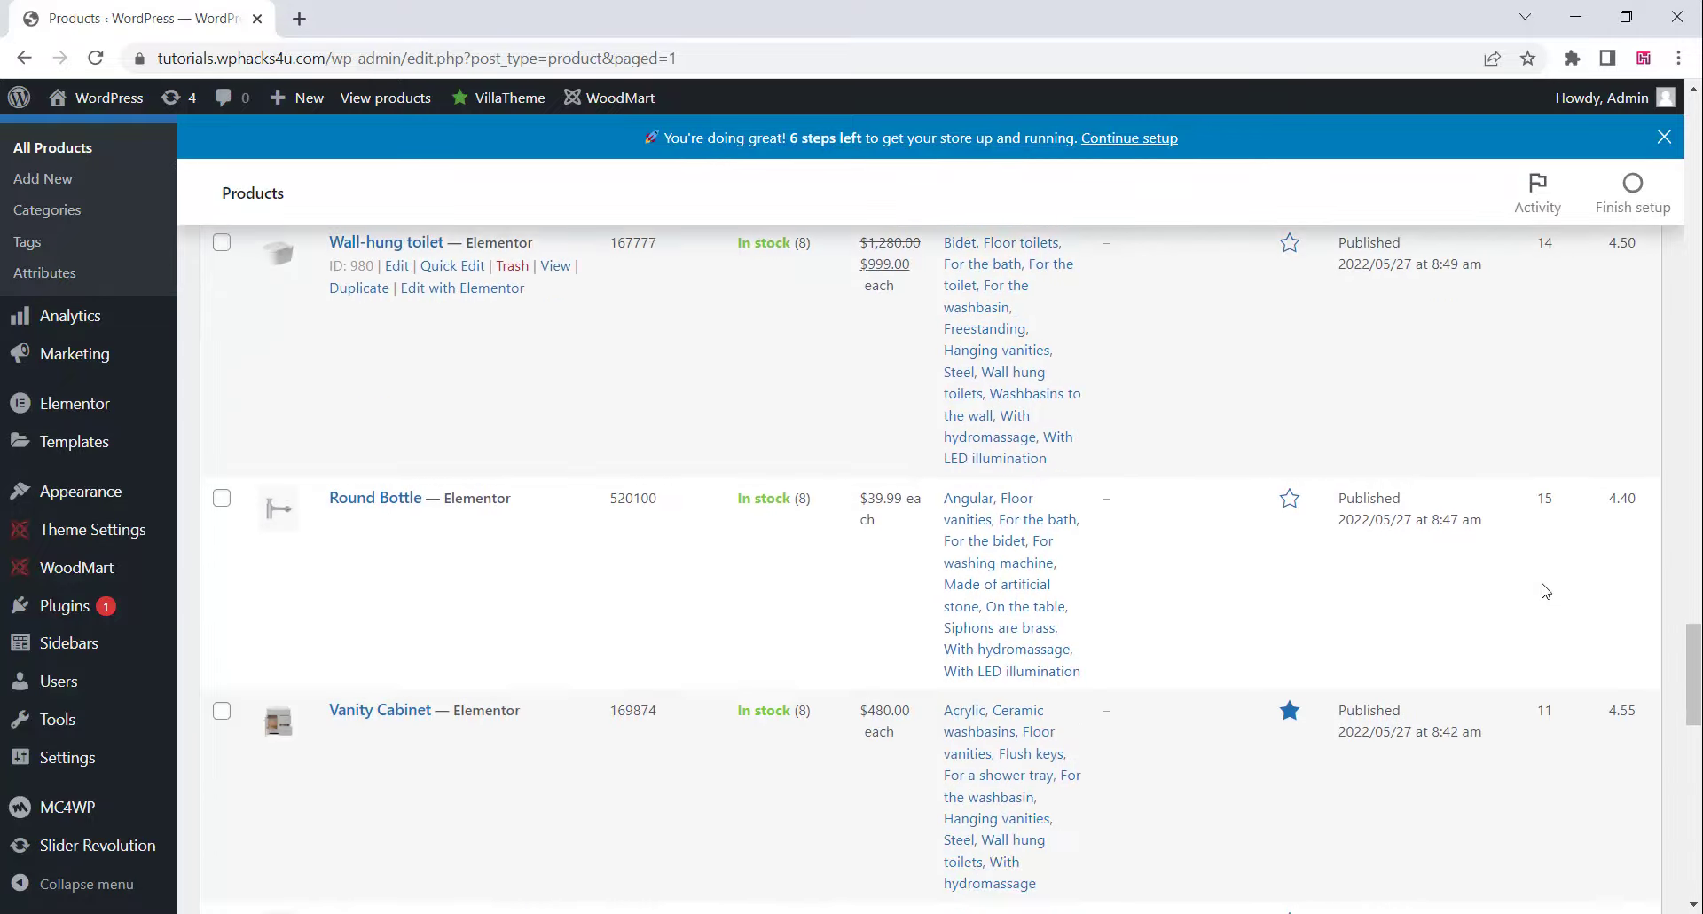